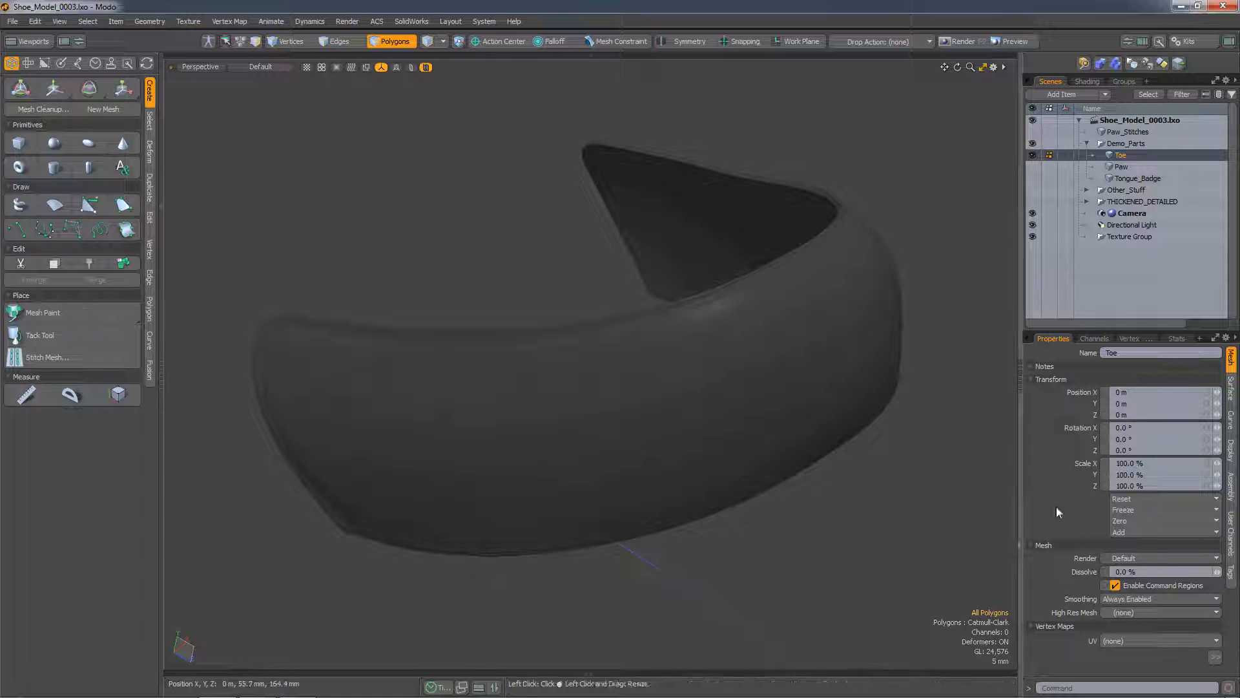
# Step: Examine the Stitch Mesh Setup options for the Toe mesh: stitch preset, assembly preset and choosing an existing stitch mesh
pyautogui.click(149, 22)
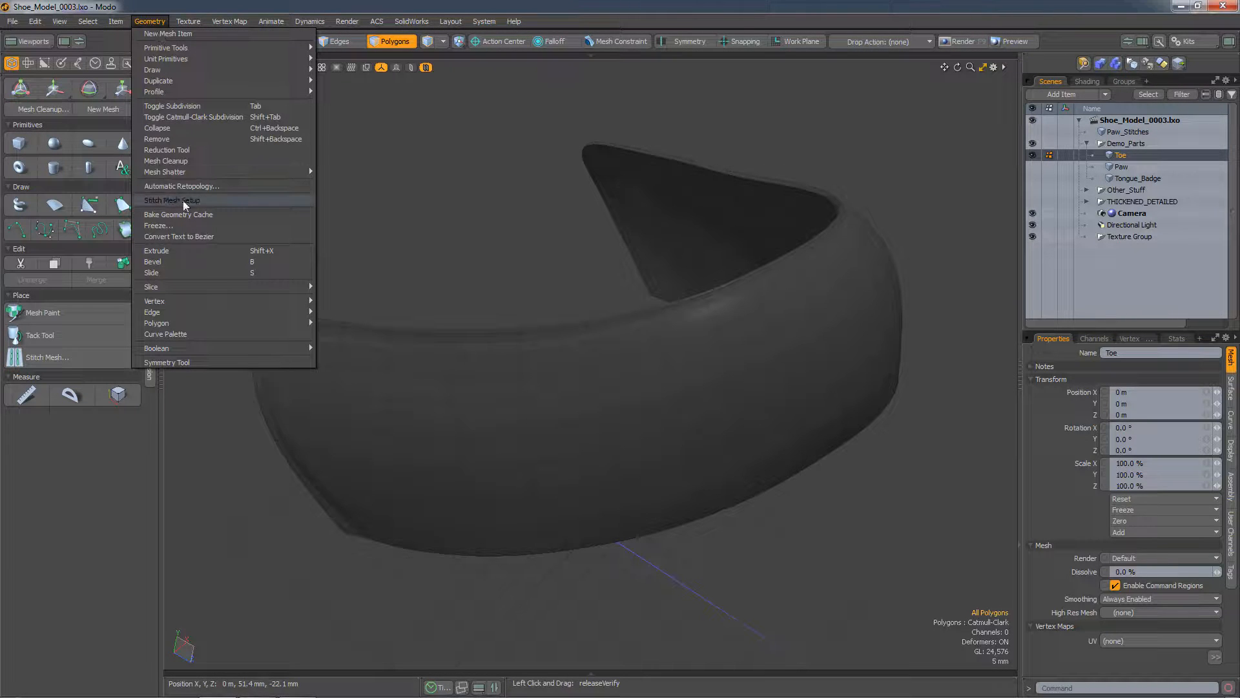
pyautogui.click(89, 446)
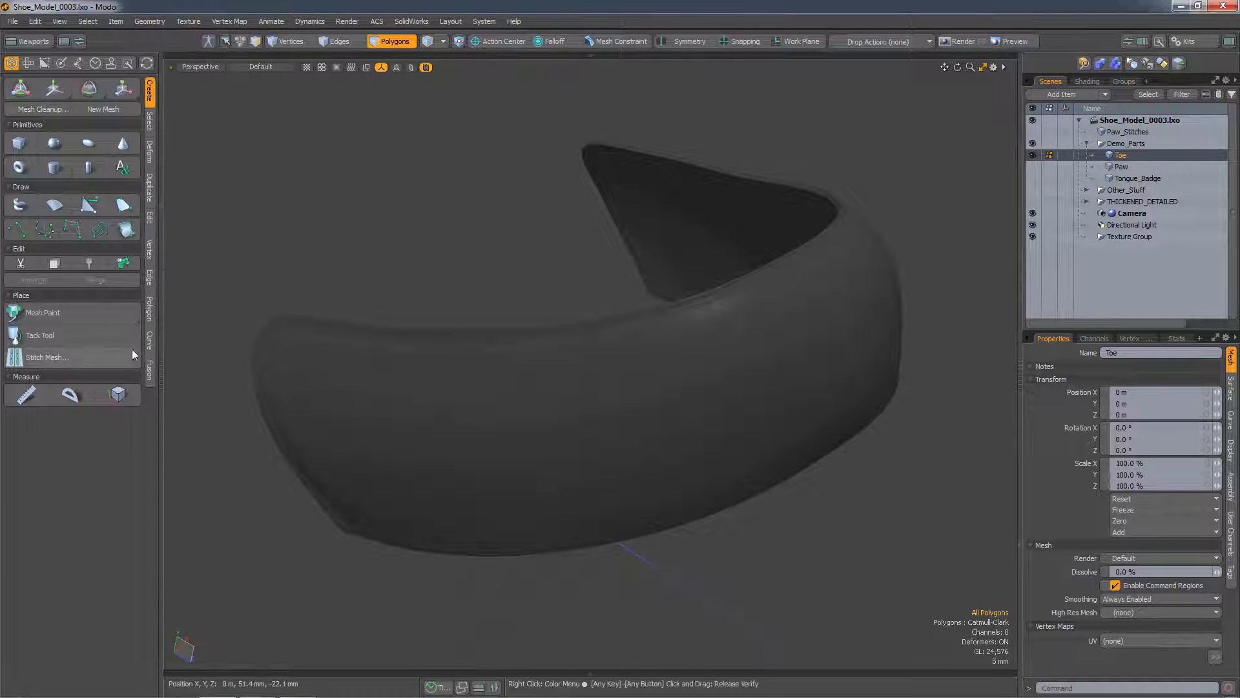
pyautogui.click(72, 358)
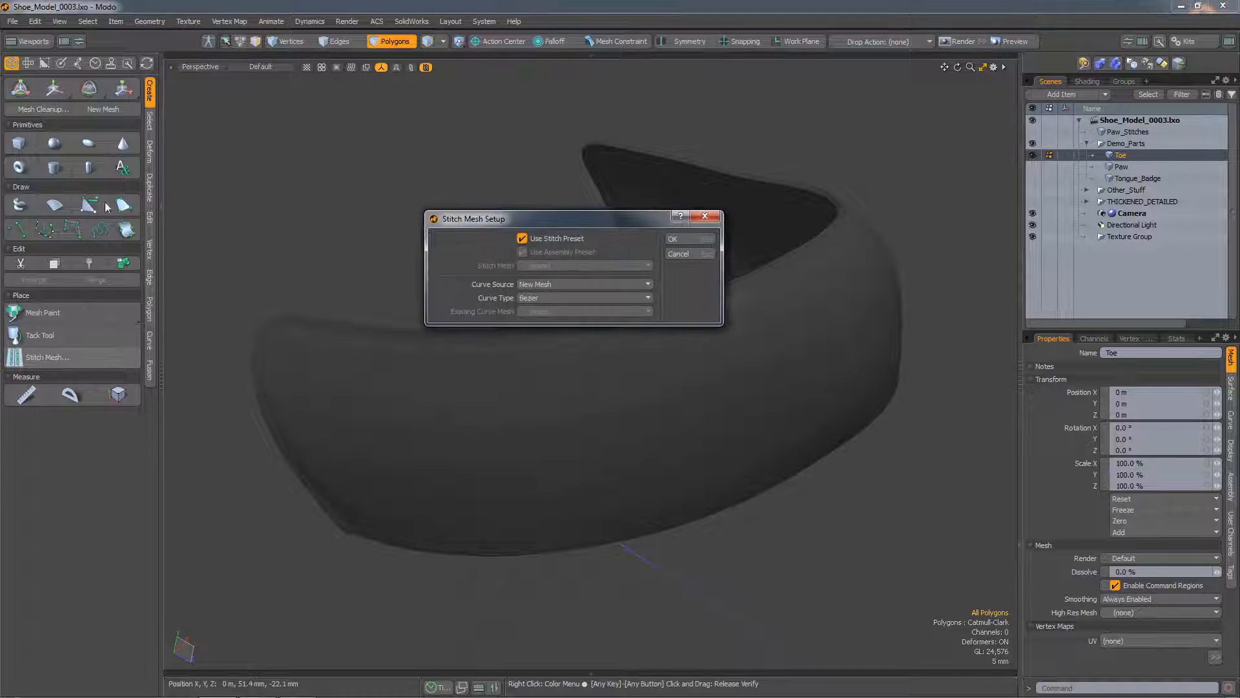
pyautogui.moveTo(588, 220); pyautogui.dragTo(599, 240)
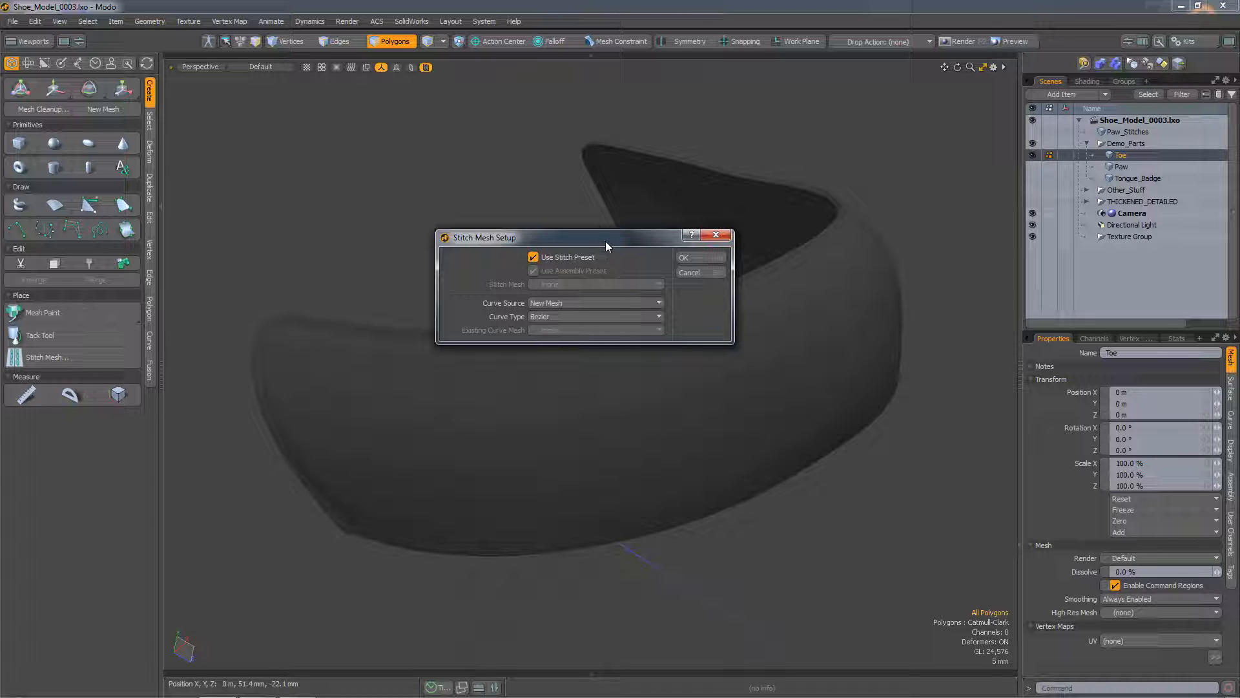
pyautogui.click(534, 257)
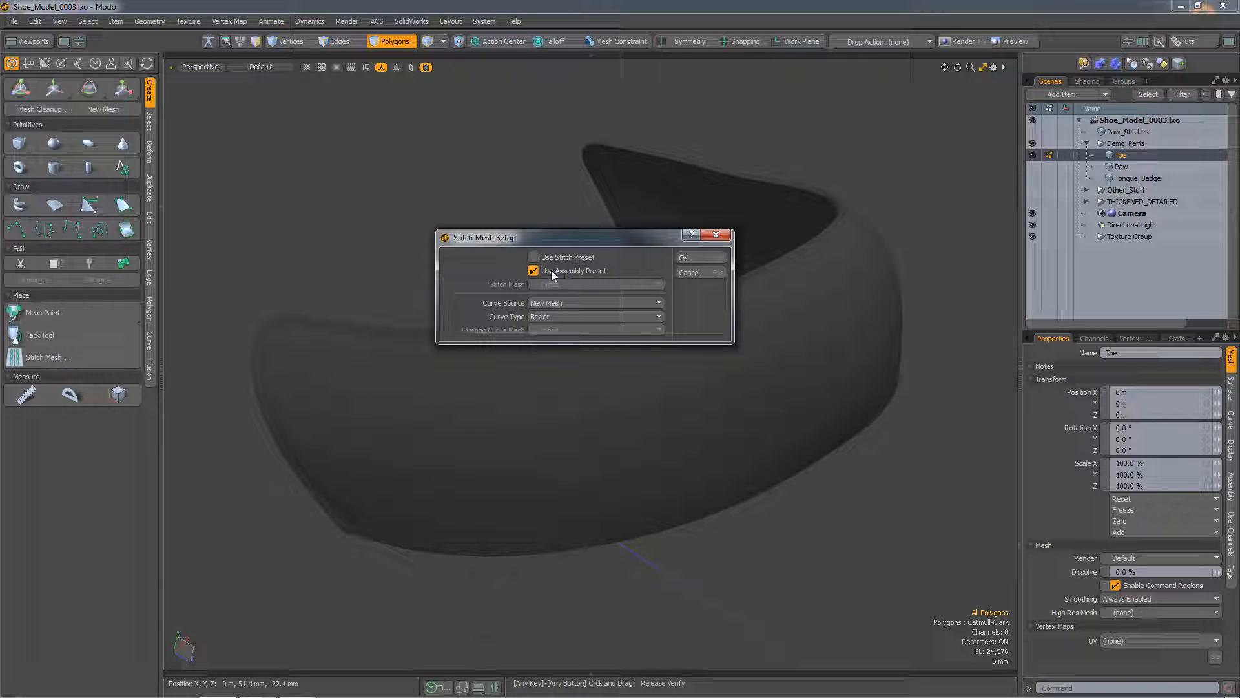
pyautogui.click(534, 271)
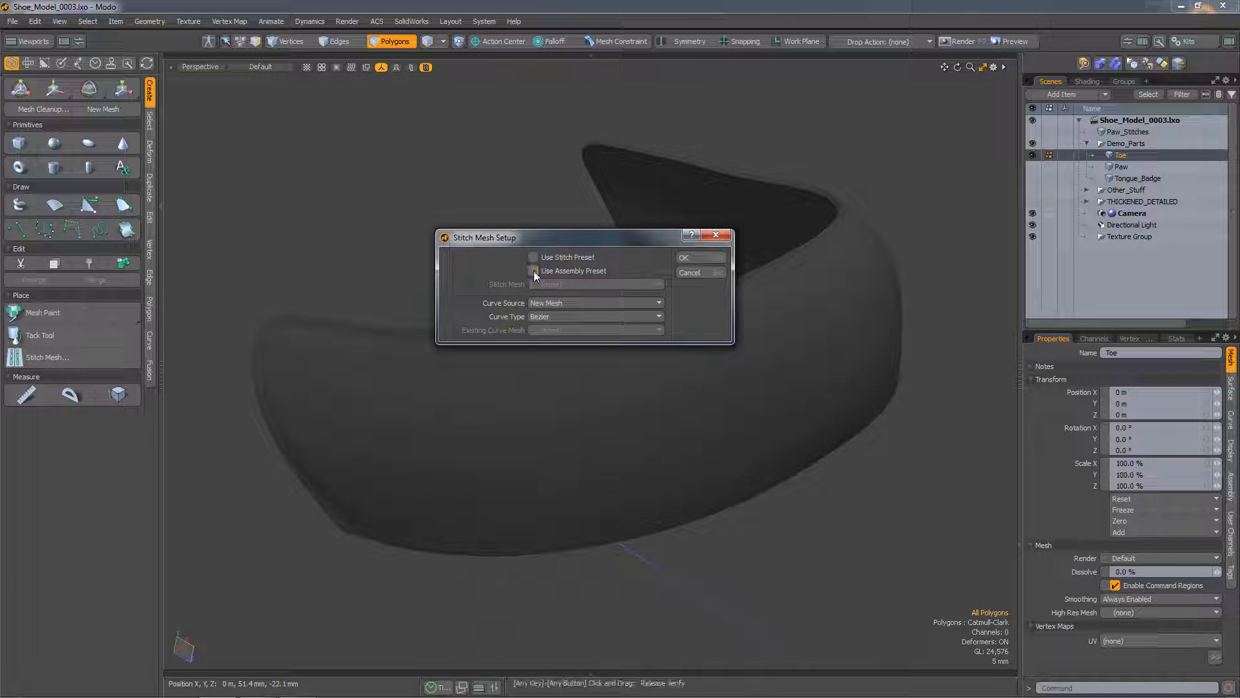
pyautogui.click(593, 285)
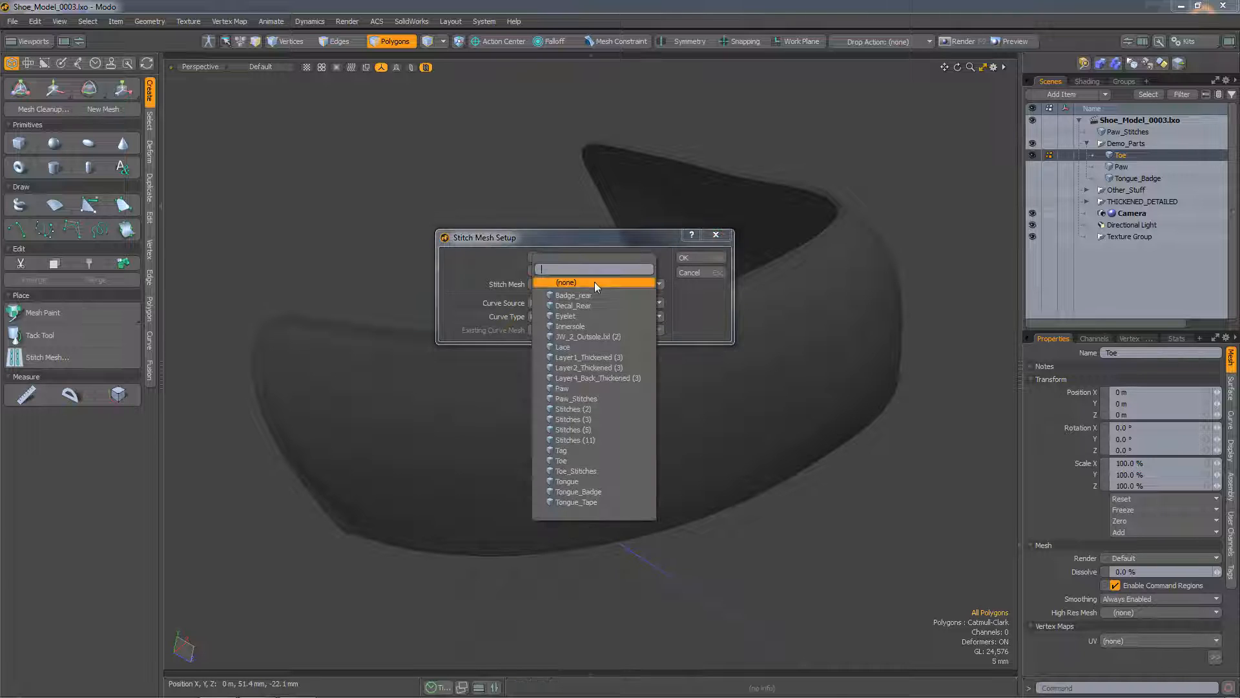
pyautogui.click(699, 298)
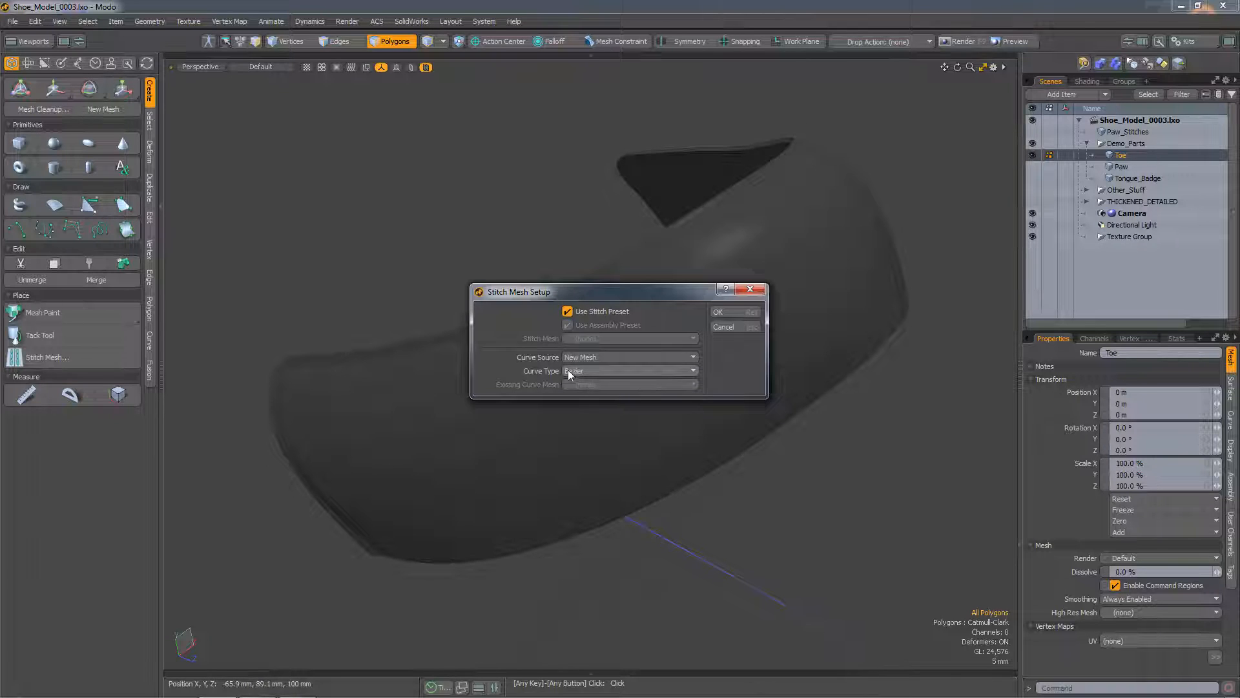
# Step: Set up stitching on the Toe mesh using a new Bezier curve mesh and the FAT 2.5mm Stitch preset
pyautogui.click(599, 370)
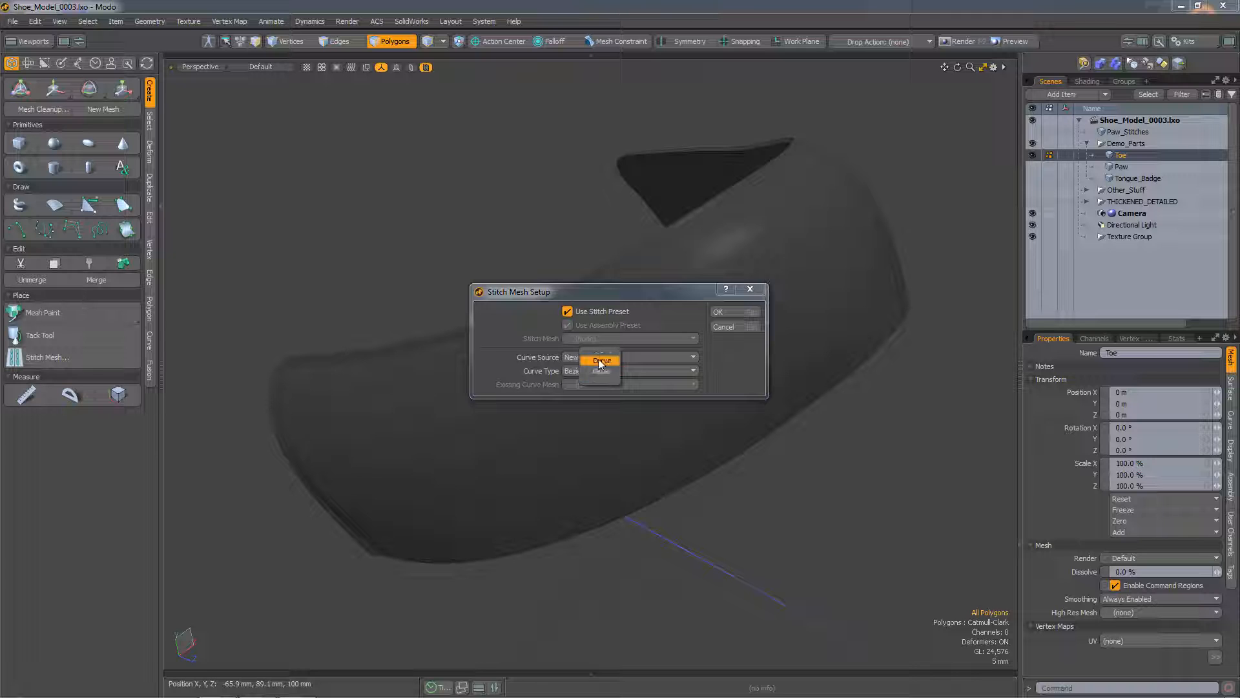
pyautogui.click(600, 362)
pyautogui.click(719, 311)
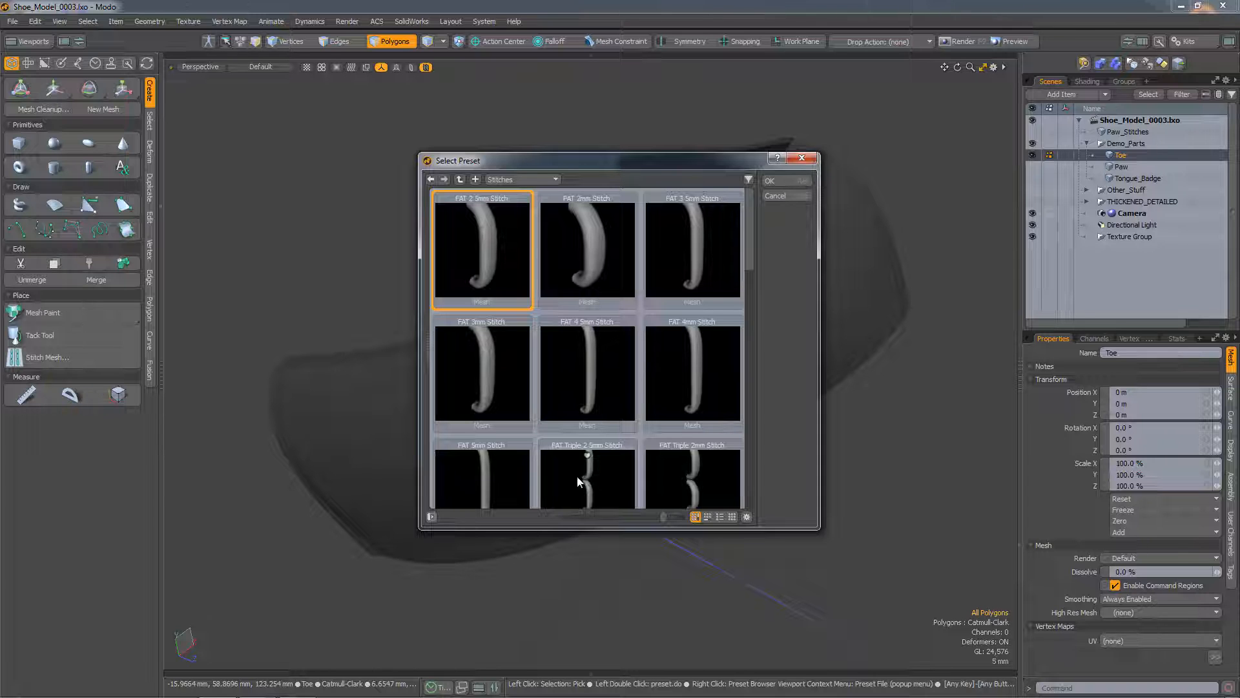
pyautogui.click(771, 181)
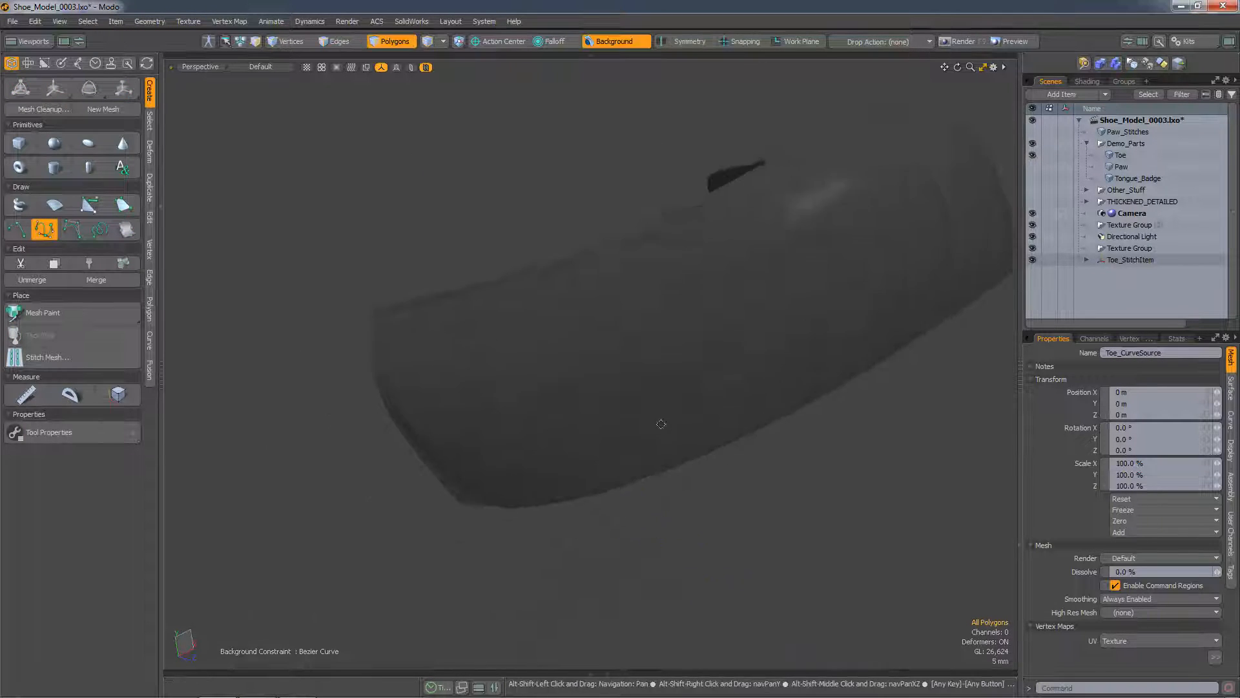
# Step: Draw the stitch curve from the Toe's lower side corner, up its side edge, around the upper corner and onto the upper edge
pyautogui.scroll(5, 543, 482)
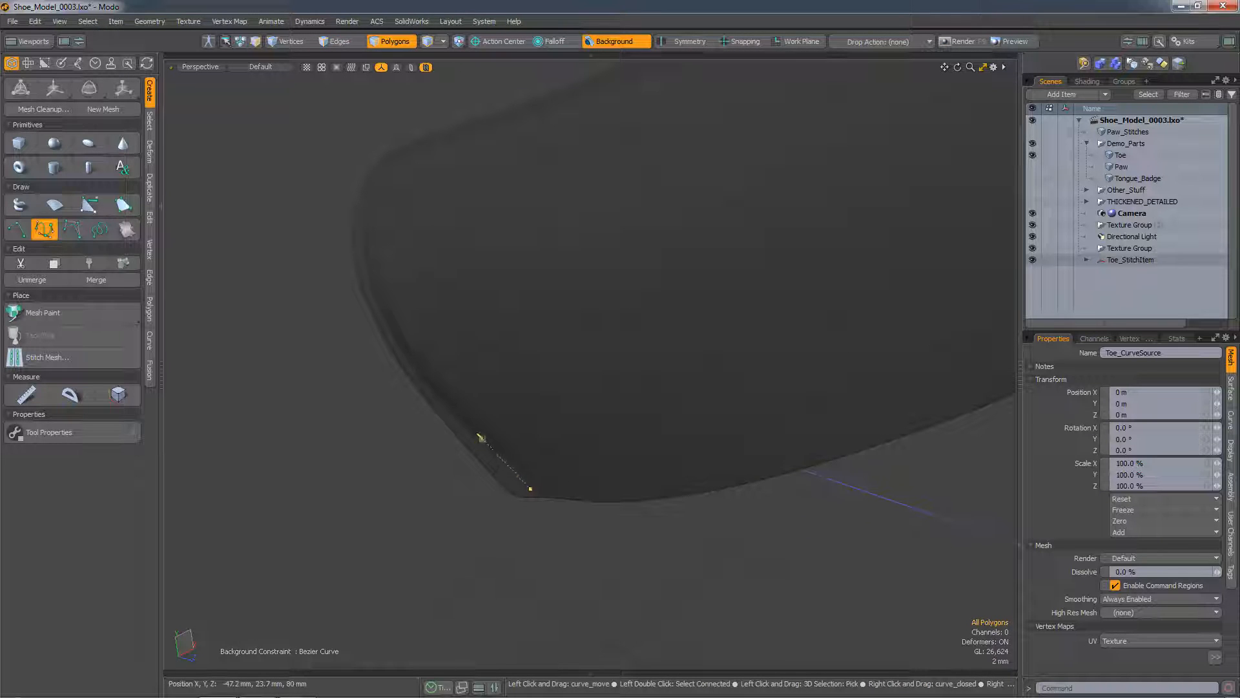
pyautogui.click(380, 298)
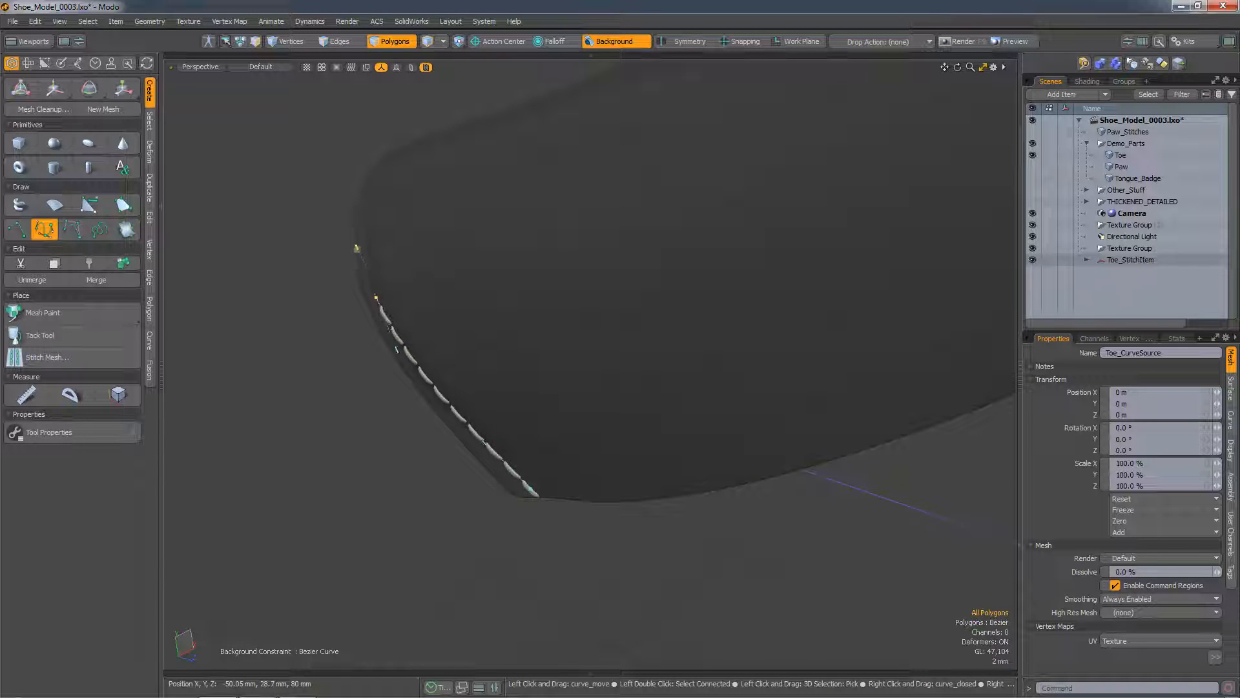
pyautogui.keyDown('alt'); pyautogui.moveTo(641, 310); pyautogui.dragTo(637, 437); pyautogui.keyUp('alt')
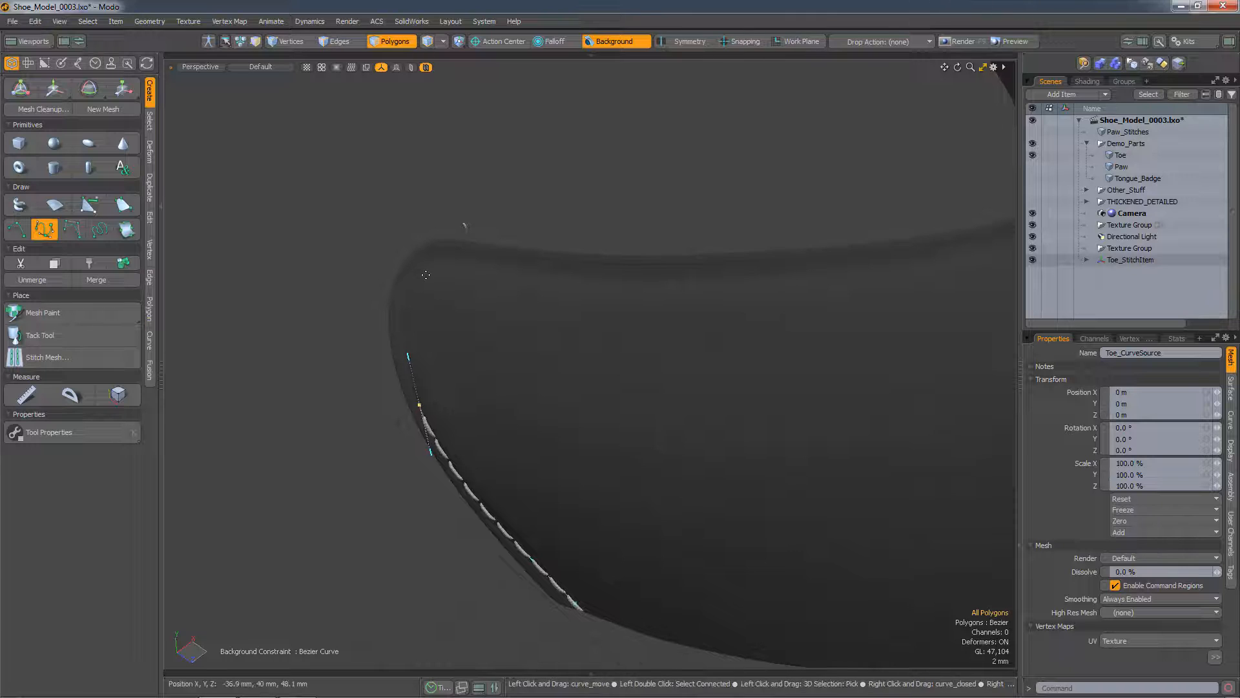
pyautogui.moveTo(408, 281); pyautogui.dragTo(425, 260)
pyautogui.moveTo(541, 274); pyautogui.dragTo(551, 274)
pyautogui.moveTo(810, 276); pyautogui.dragTo(860, 273)
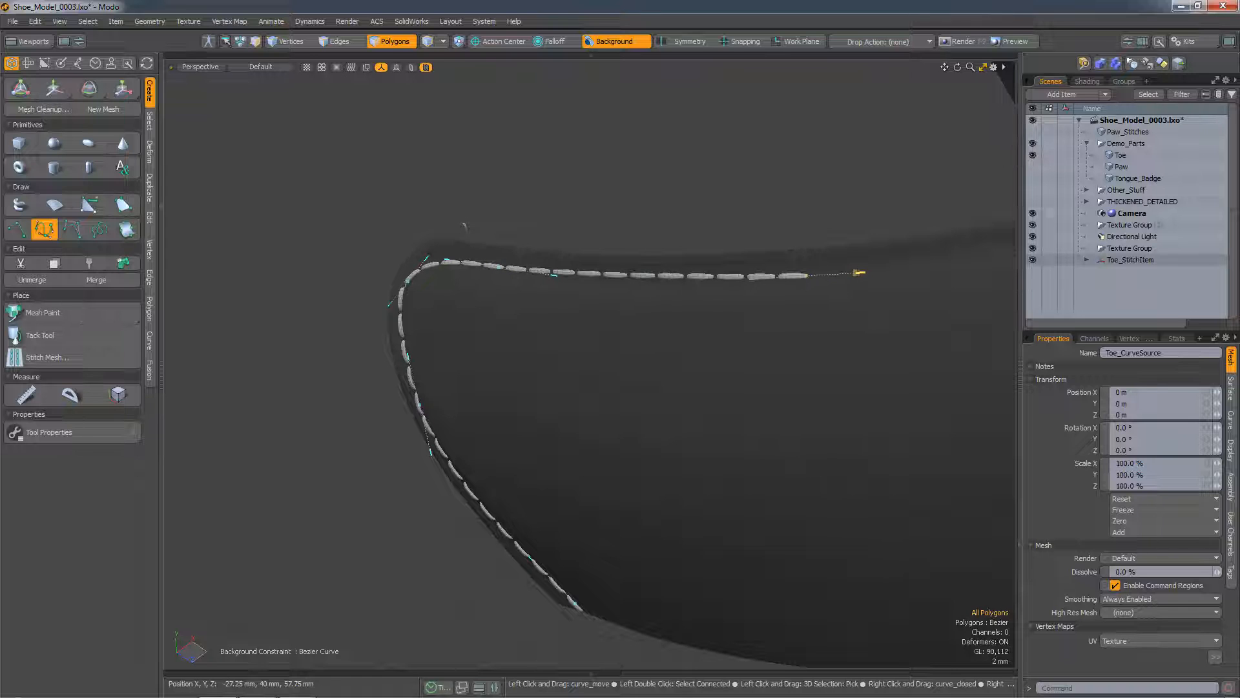
# Step: Extend the stitch curve along the Toe's upper edge toward the far side, following the inside of the rim
pyautogui.scroll(-3, 846, 342)
pyautogui.keyDown('alt'); pyautogui.moveTo(845, 346); pyautogui.dragTo(742, 343); pyautogui.keyUp('alt')
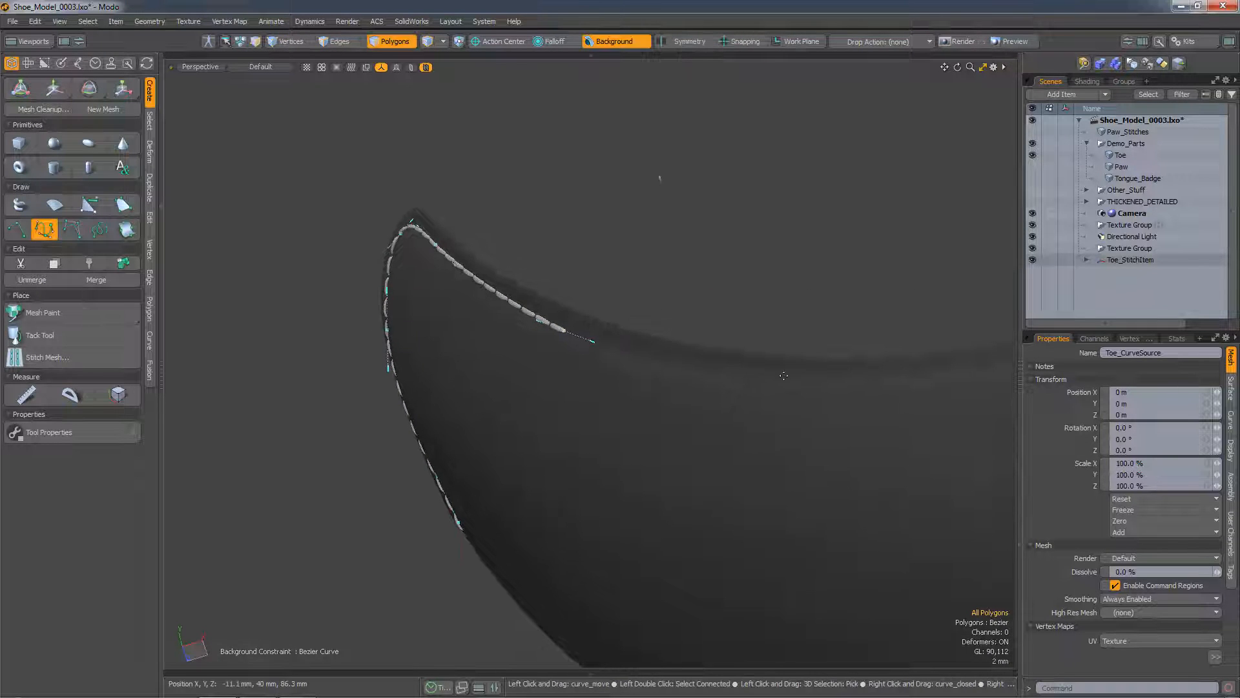
pyautogui.moveTo(805, 371)
pyautogui.mouseDown()
pyautogui.moveTo(895, 379)
pyautogui.moveTo(722, 391)
pyautogui.moveTo(813, 350)
pyautogui.mouseUp()
pyautogui.scroll(-3, 894, 380)
pyautogui.scroll(2, 722, 391)
pyautogui.moveTo(911, 320); pyautogui.dragTo(951, 306)
# Step: Draw a second, separate stitch curve across the middle of the Toe, roughly parallel to its upper edge
pyautogui.keyDown('ctrl'); pyautogui.keyDown('alt'); pyautogui.moveTo(855, 385); pyautogui.dragTo(749, 381); pyautogui.keyUp('alt'); pyautogui.keyUp('ctrl')
pyautogui.keyDown('alt'); pyautogui.moveTo(749, 381); pyautogui.dragTo(792, 362); pyautogui.keyUp('alt')
pyautogui.keyDown('ctrl'); pyautogui.keyDown('alt'); pyautogui.moveTo(401, 408); pyautogui.dragTo(513, 338); pyautogui.keyUp('alt'); pyautogui.keyUp('ctrl')
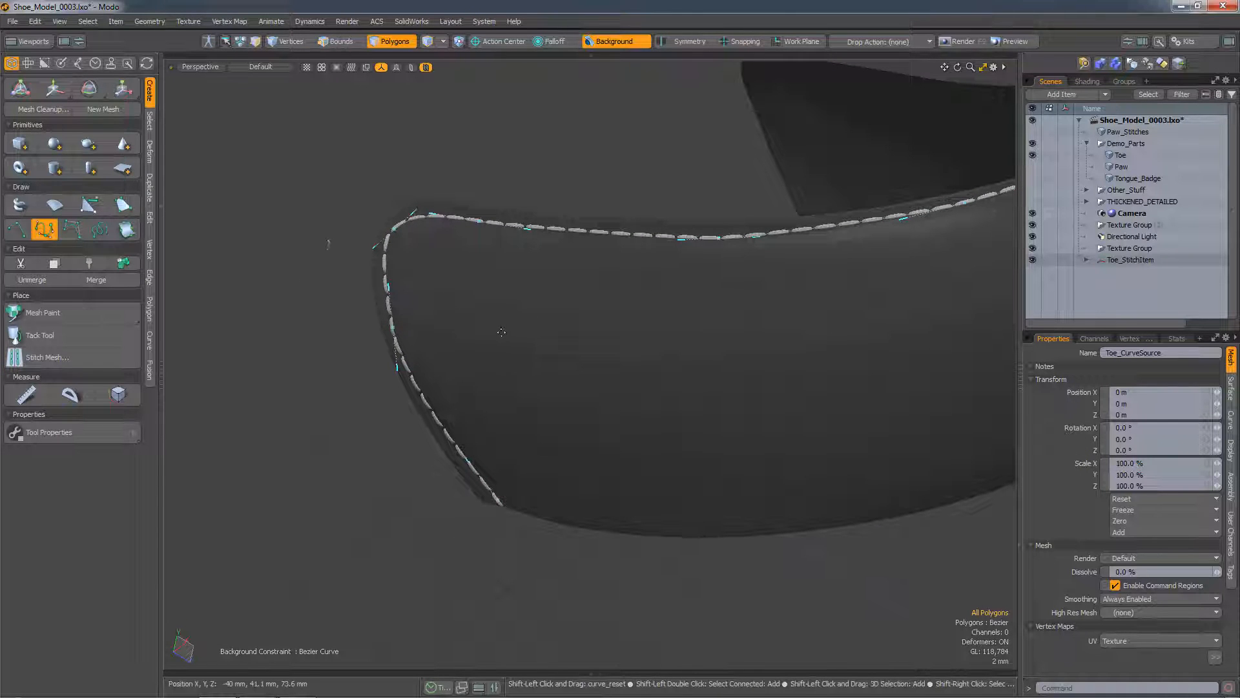
pyautogui.click(502, 332)
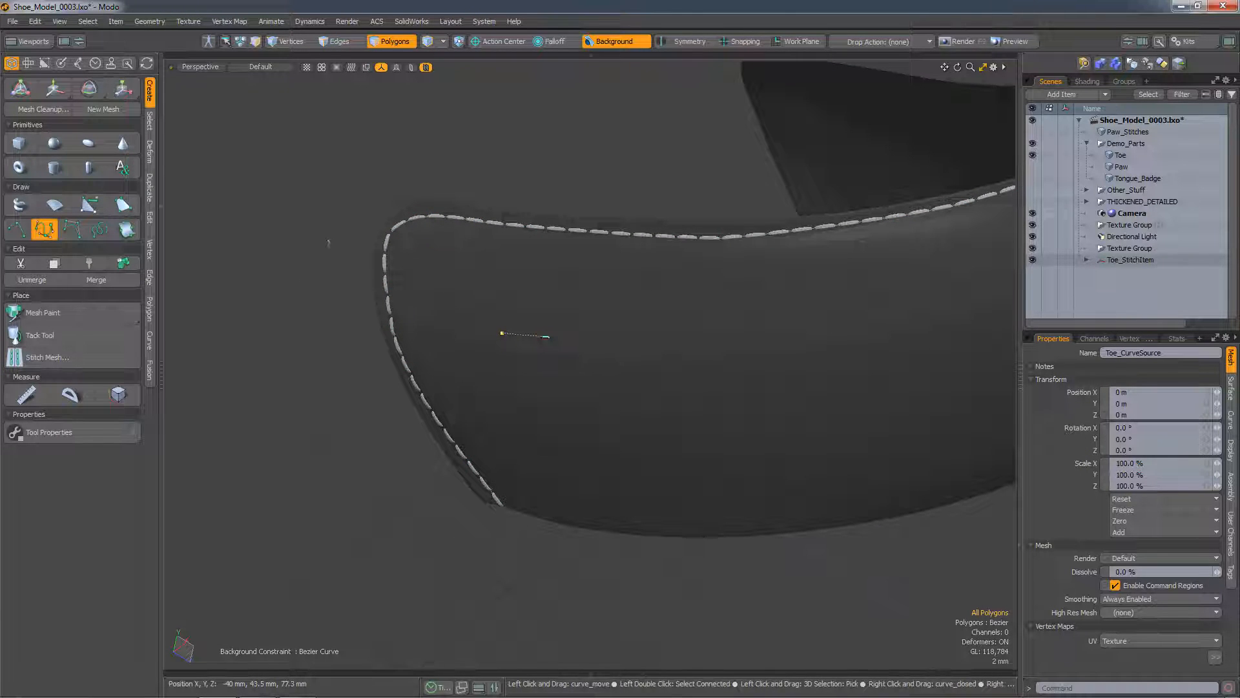
pyautogui.click(741, 341)
pyautogui.moveTo(855, 330); pyautogui.dragTo(906, 321)
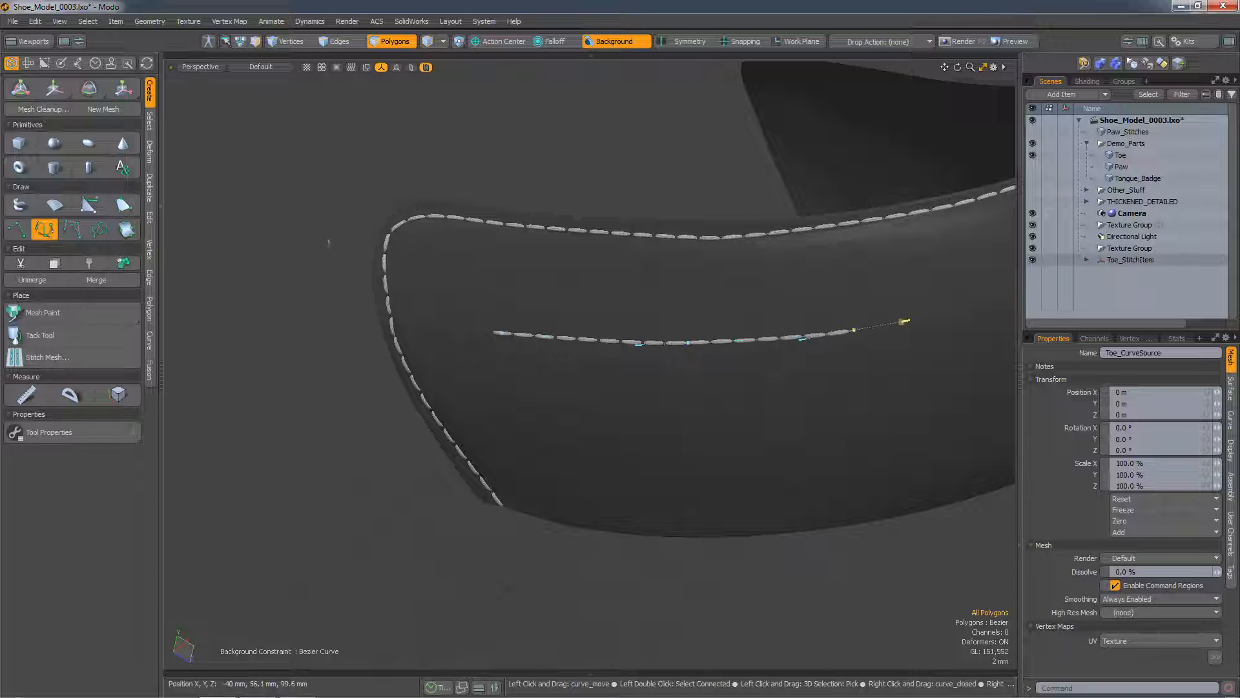
pyautogui.keyDown('alt'); pyautogui.moveTo(642, 414); pyautogui.dragTo(516, 381); pyautogui.keyUp('alt')
pyautogui.moveTo(740, 280); pyautogui.dragTo(784, 270)
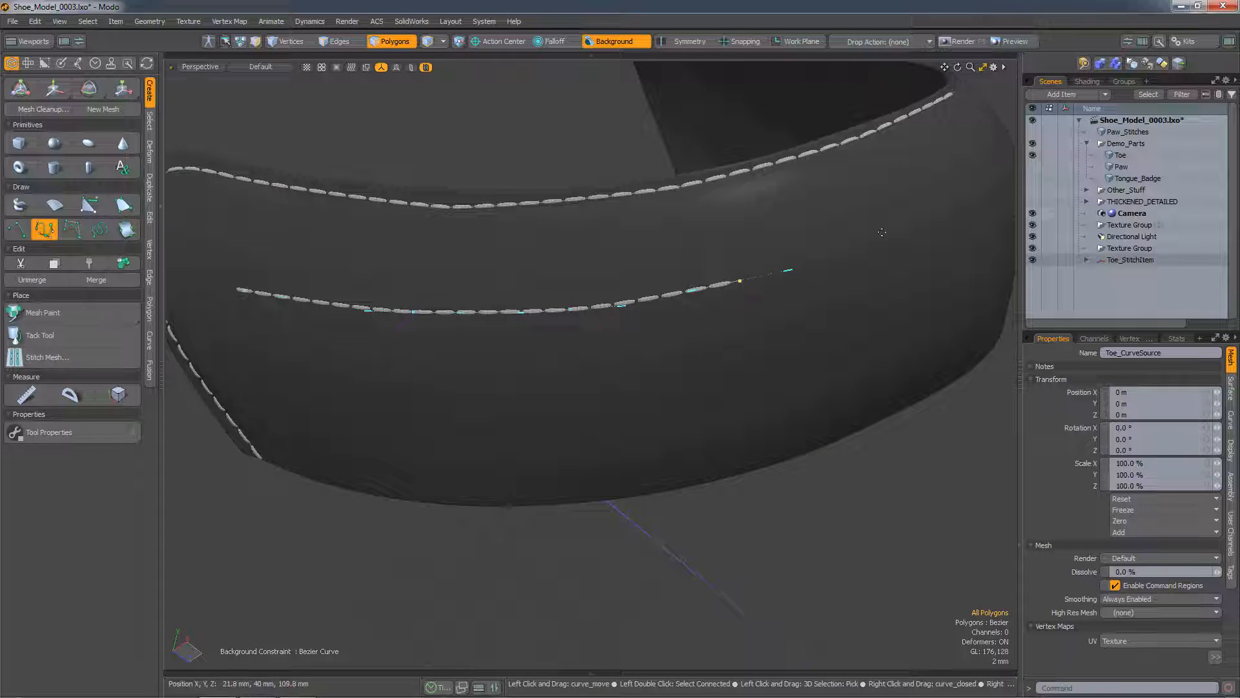
pyautogui.moveTo(891, 233); pyautogui.dragTo(935, 216)
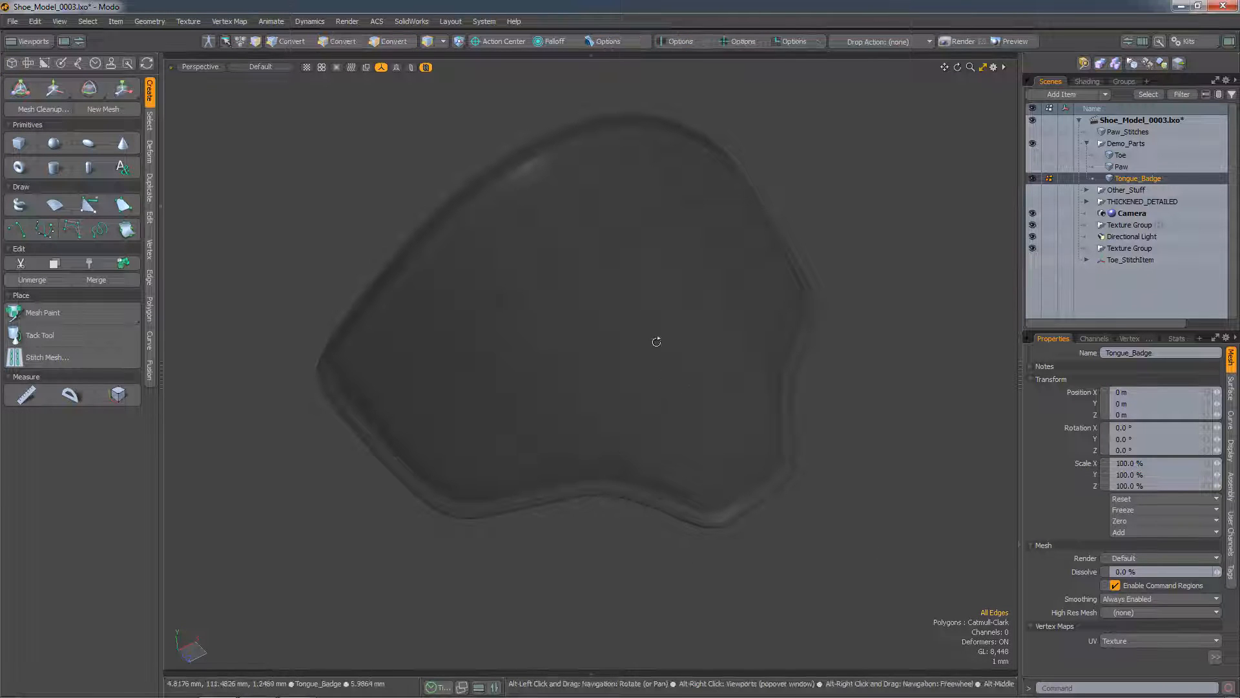
# Step: Select the edge loop inside the Tongue_Badge rim and stitch it with curve source Selected Edges (Procedural) and the FAT 2mm Stitch preset
pyautogui.moveTo(654, 343)
pyautogui.keyDown('alt'); pyautogui.mouseDown()
pyautogui.moveTo(512, 368)
pyautogui.moveTo(640, 363)
pyautogui.mouseUp(); pyautogui.keyUp('alt')
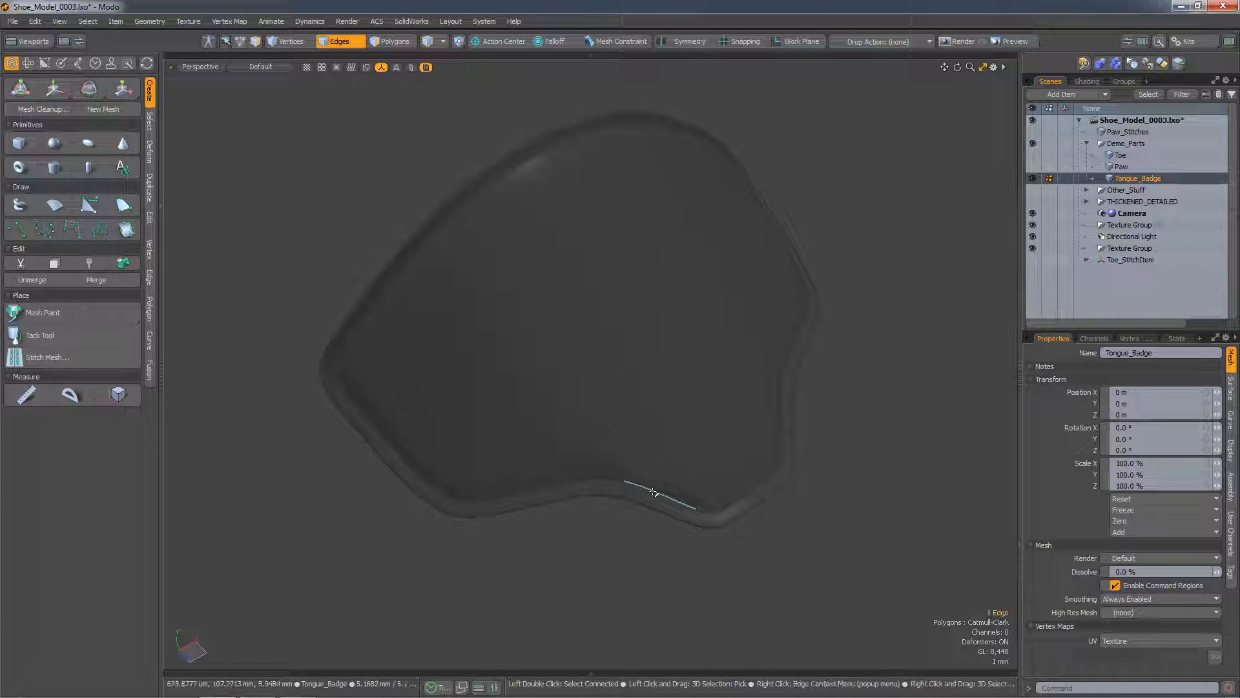
pyautogui.doubleClick(654, 490)
pyautogui.keyDown('alt'); pyautogui.moveTo(741, 410); pyautogui.dragTo(797, 354); pyautogui.keyUp('alt')
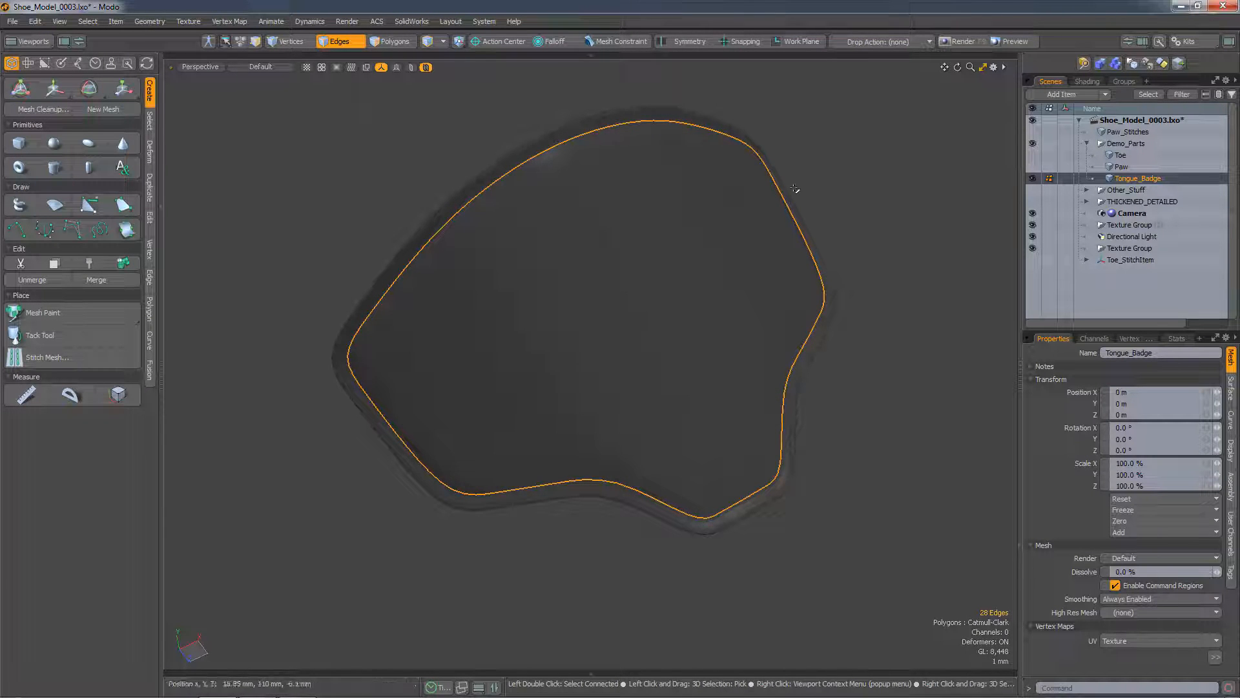
pyautogui.keyDown('alt'); pyautogui.moveTo(575, 418); pyautogui.dragTo(552, 356); pyautogui.keyUp('alt')
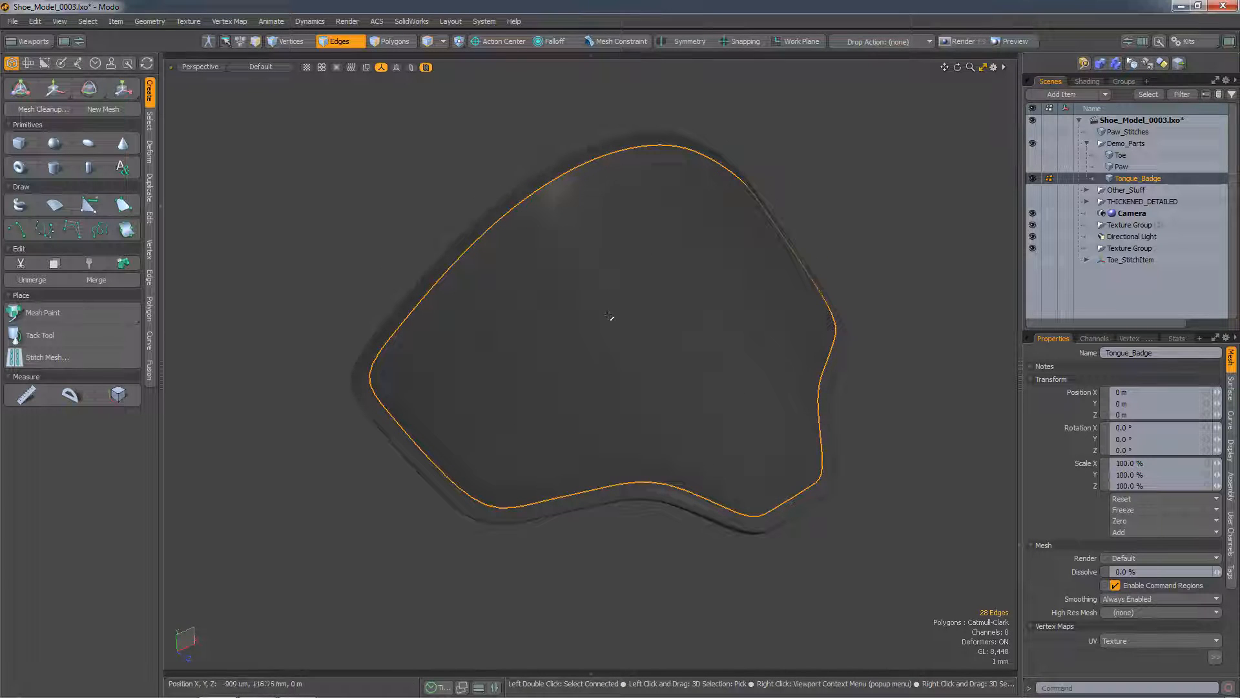
pyautogui.click(63, 357)
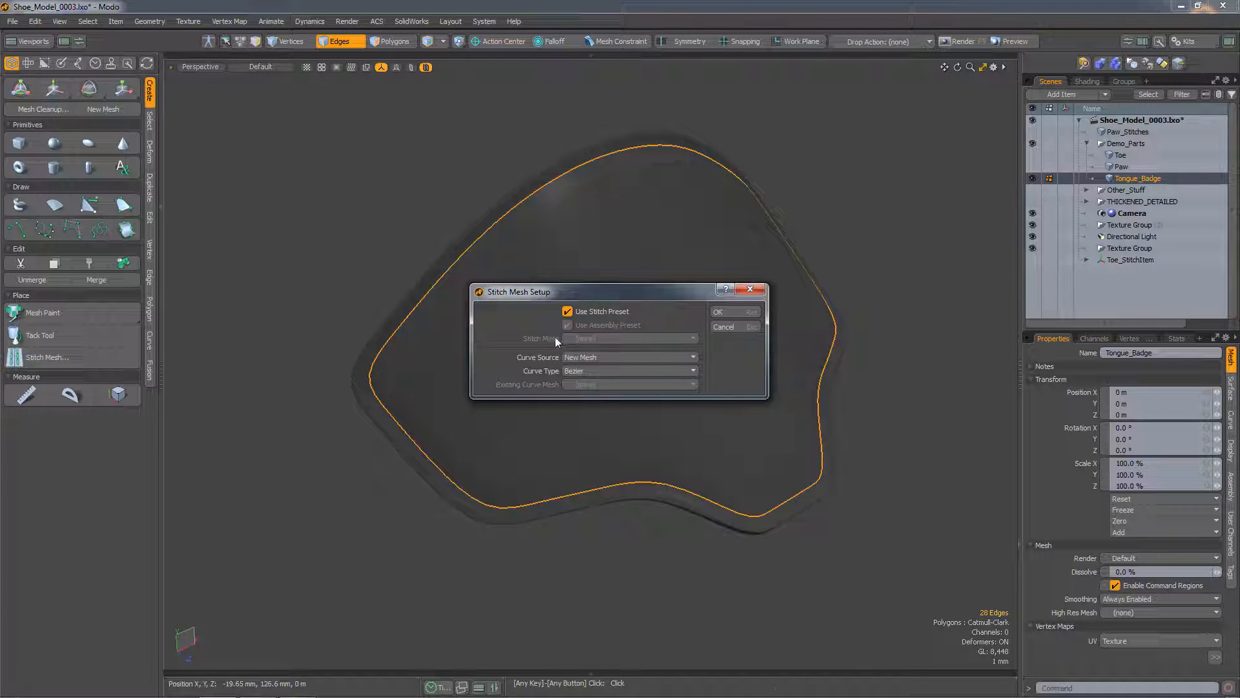
pyautogui.click(607, 357)
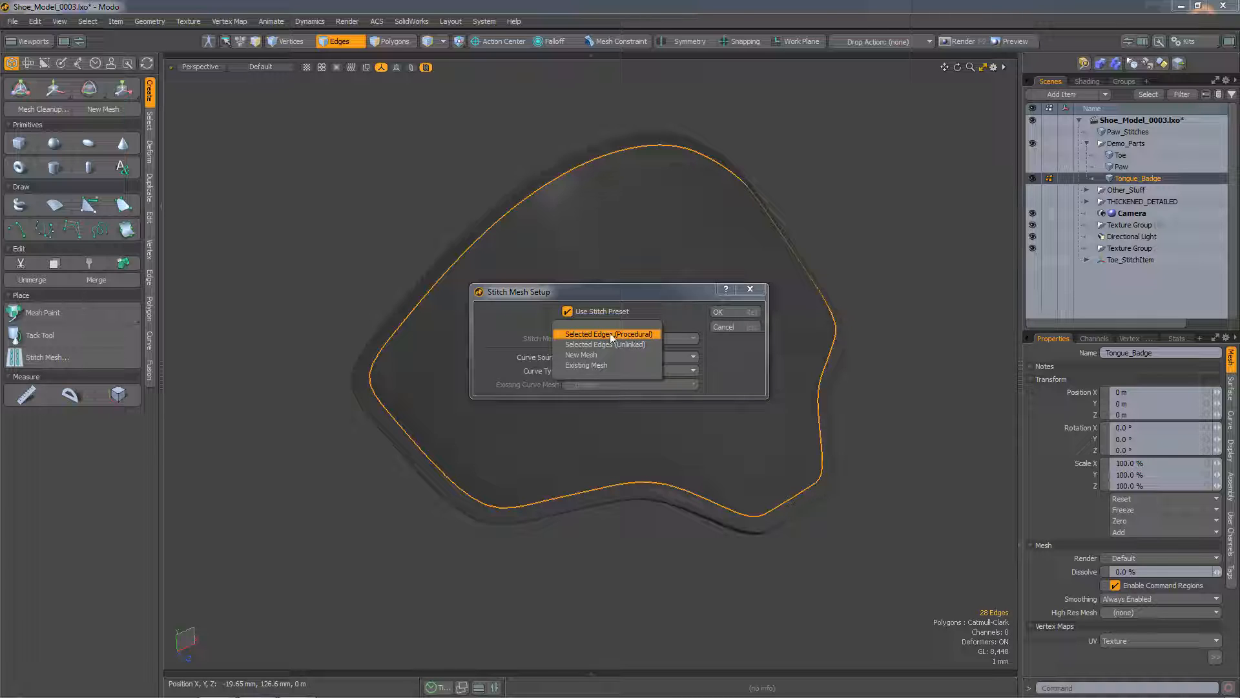
pyautogui.click(609, 335)
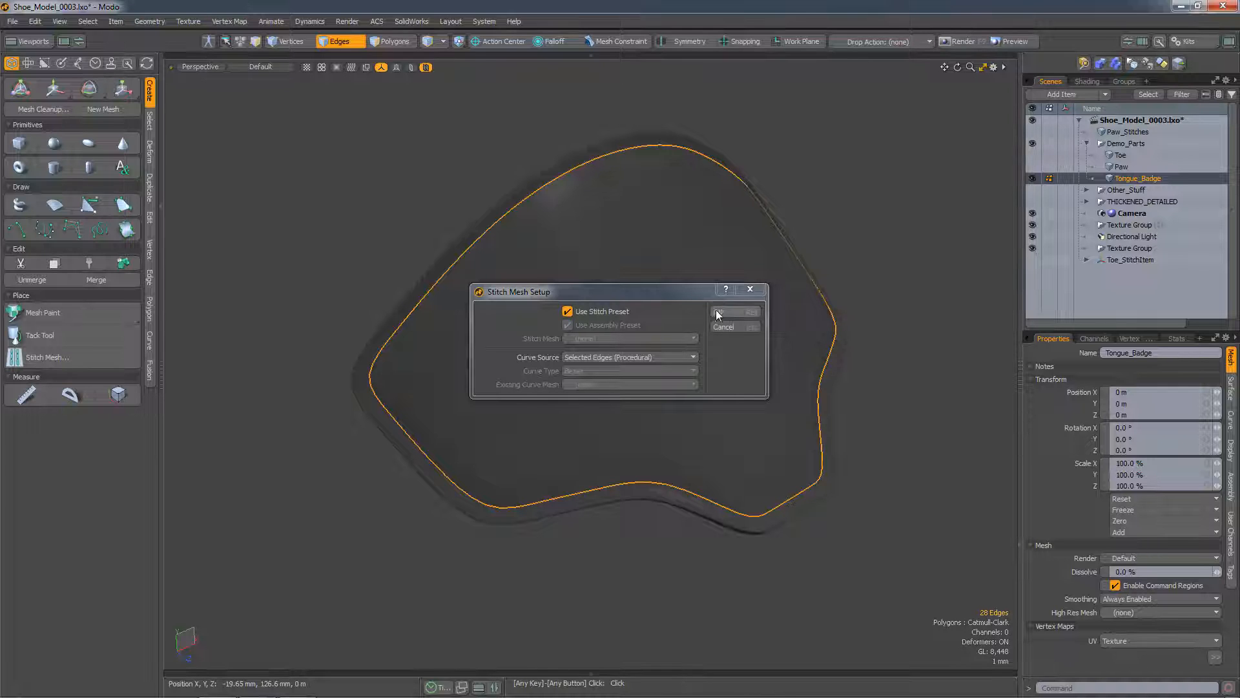
pyautogui.click(693, 337)
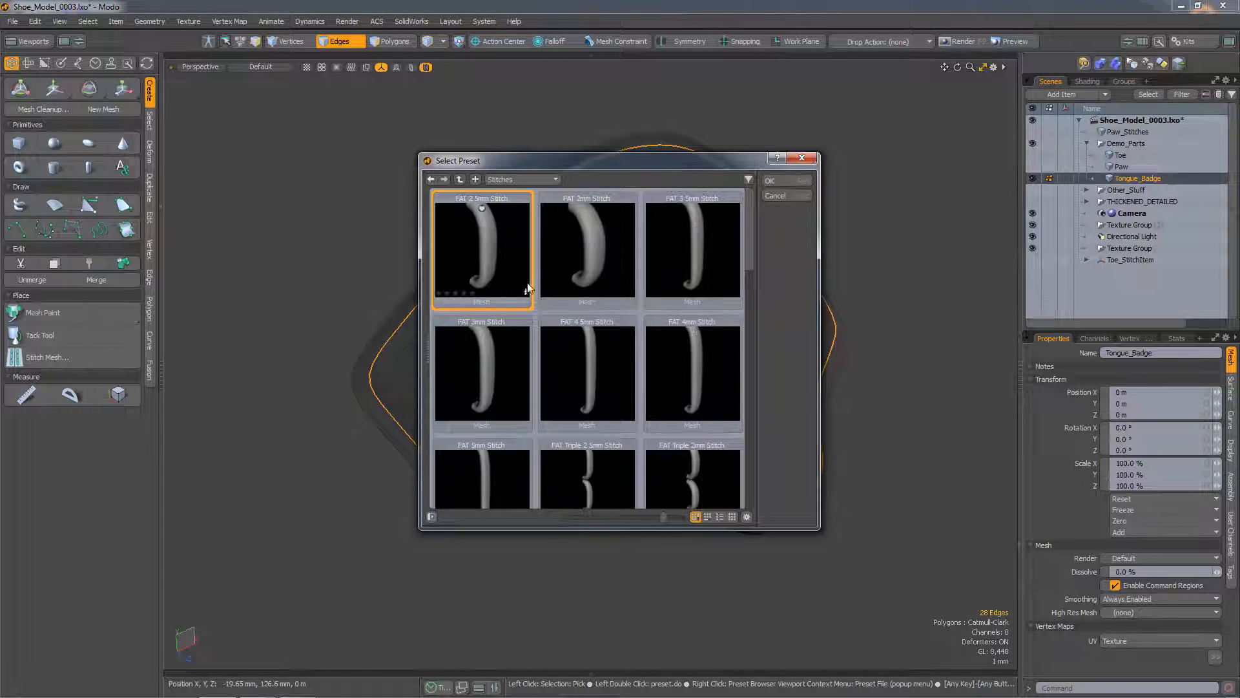
pyautogui.click(584, 266)
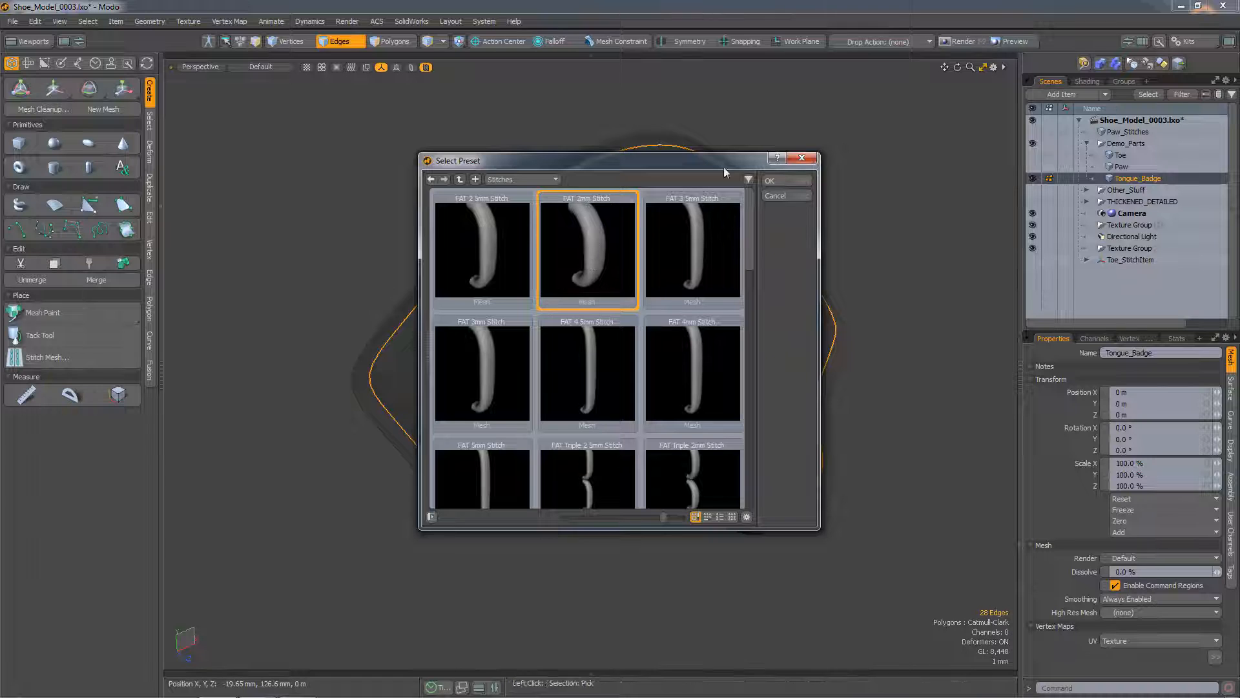
pyautogui.click(773, 180)
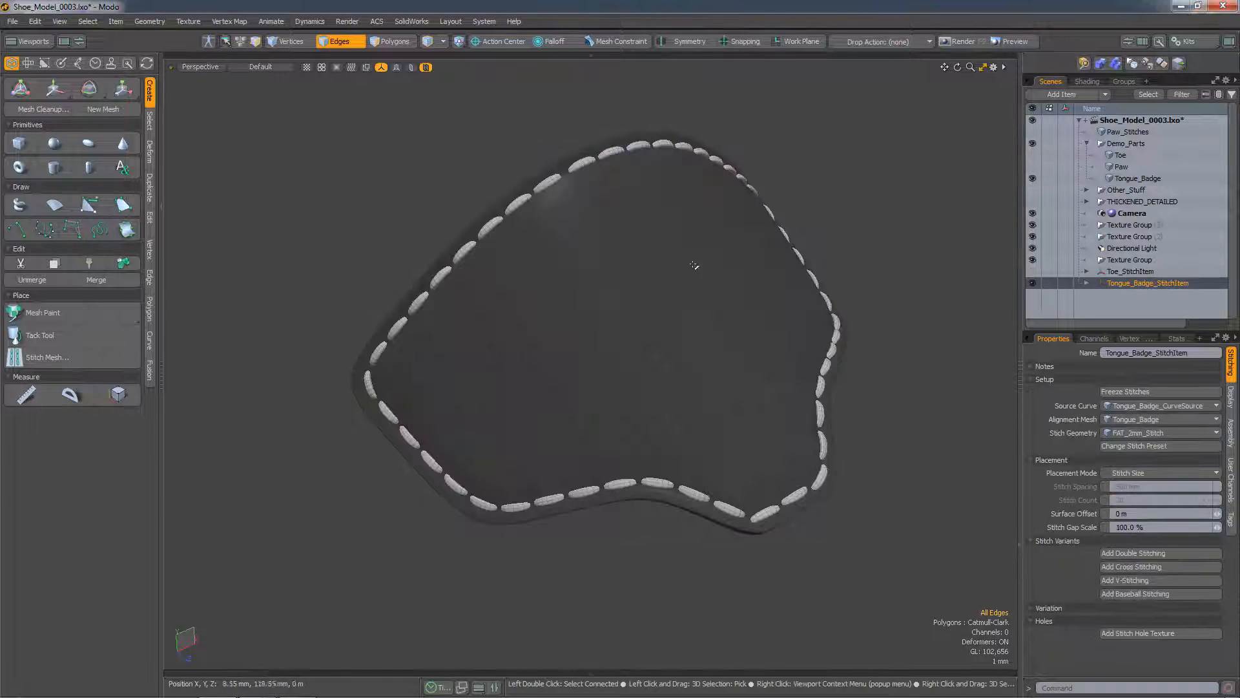
# Step: Deform the Tongue_Badge mesh by moving its upper corner downward with the Transform tool and element falloff
pyautogui.keyDown('alt'); pyautogui.moveTo(415, 565); pyautogui.dragTo(348, 88); pyautogui.keyUp('alt')
pyautogui.click(391, 41)
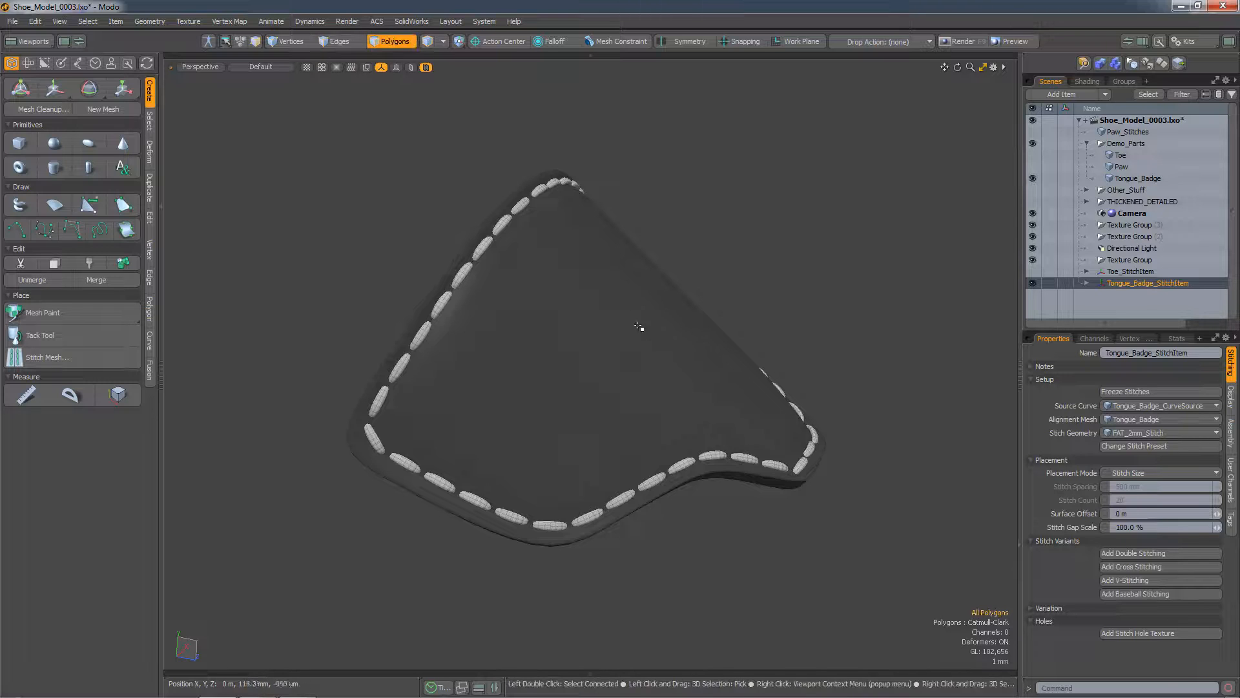
pyautogui.keyDown('alt'); pyautogui.moveTo(642, 321); pyautogui.dragTo(661, 286); pyautogui.keyUp('alt')
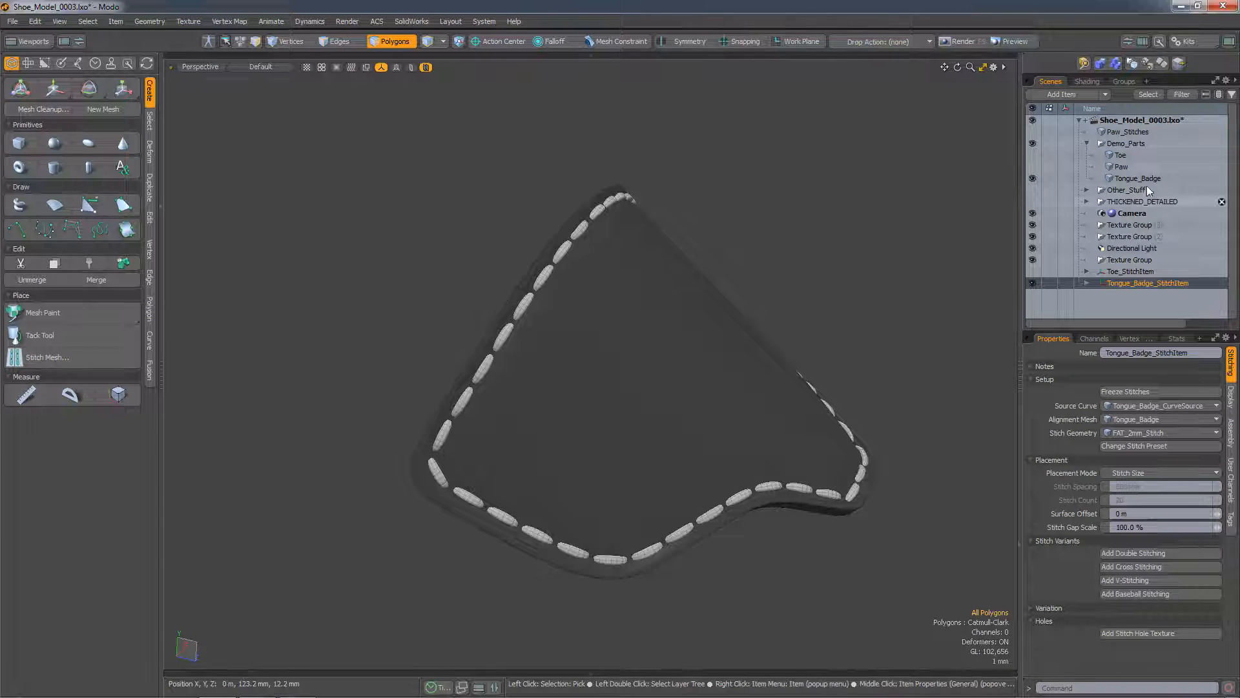
pyautogui.click(1128, 179)
pyautogui.moveTo(667, 283); pyautogui.dragTo(645, 330)
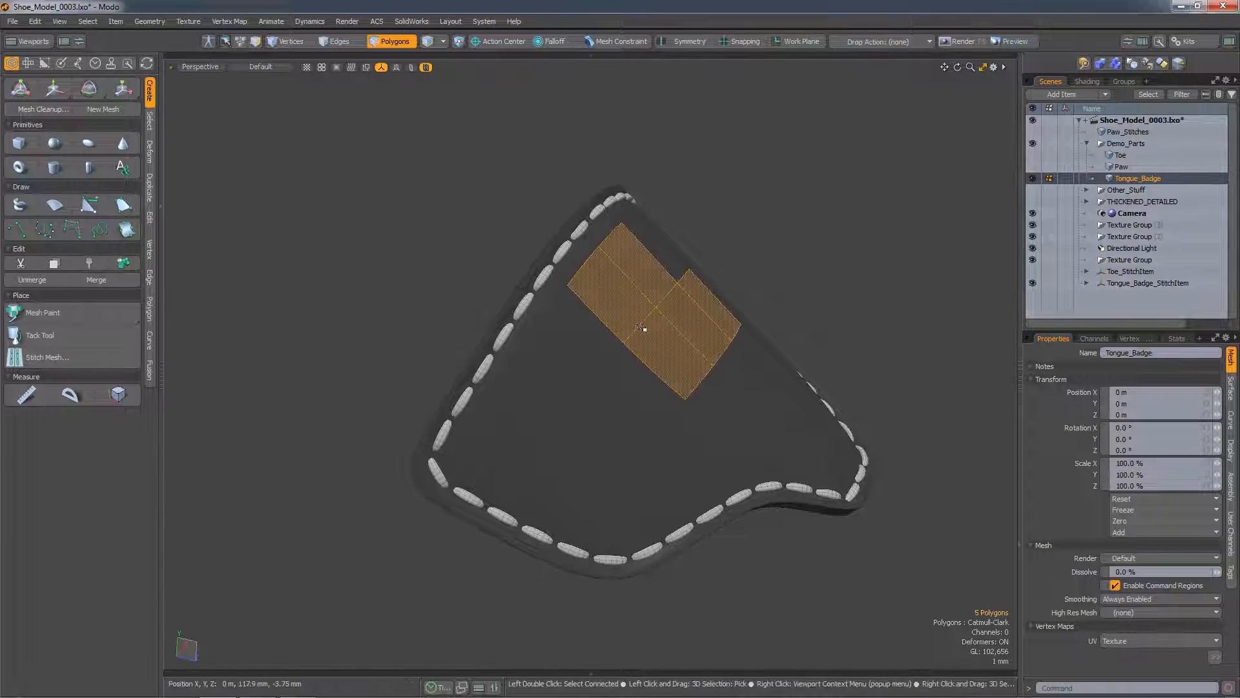
pyautogui.press('Escape')
pyautogui.press('t')
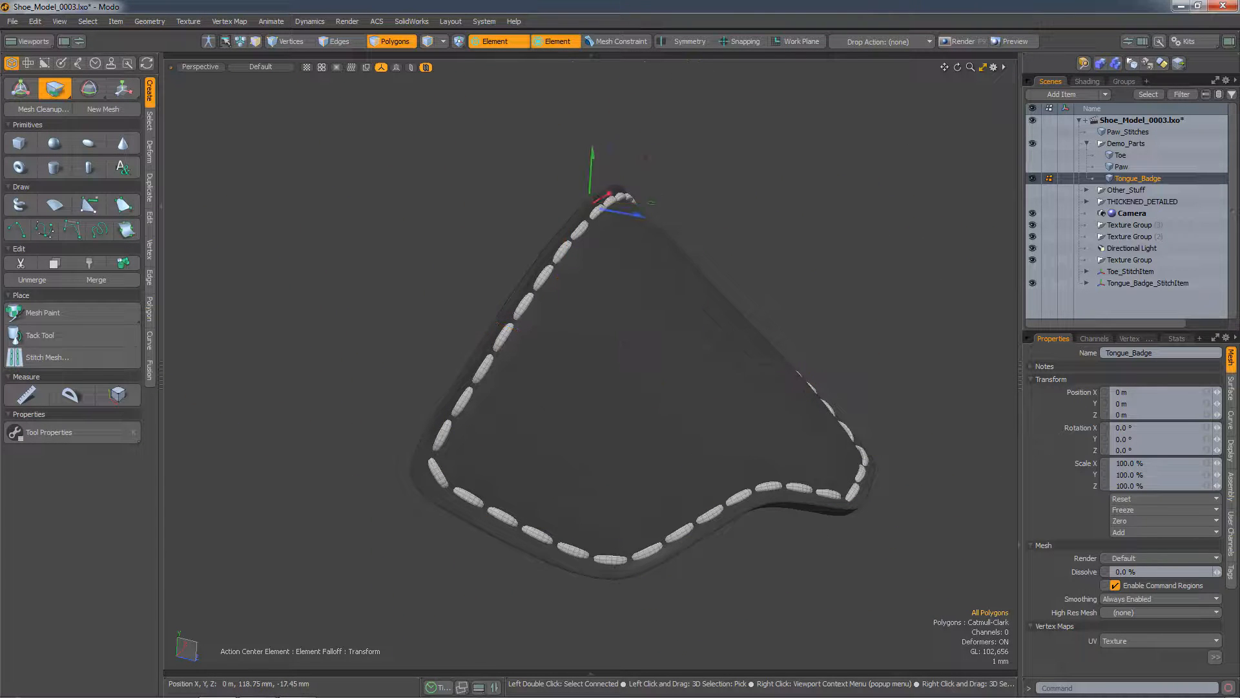
pyautogui.moveTo(593, 194); pyautogui.dragTo(571, 245)
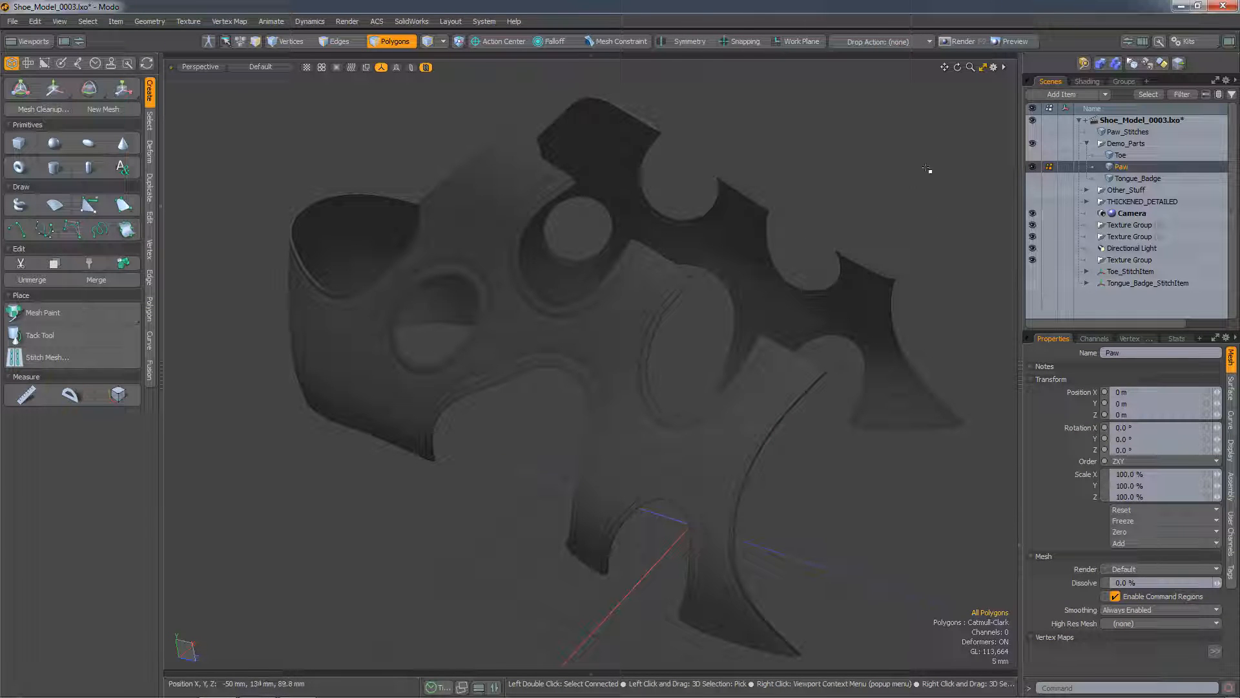
# Step: Stitch the Paw with curve source Existing Mesh, using Paw_Stitches as the curve mesh and the FAT 3mm Stitch preset
pyautogui.click(1032, 131)
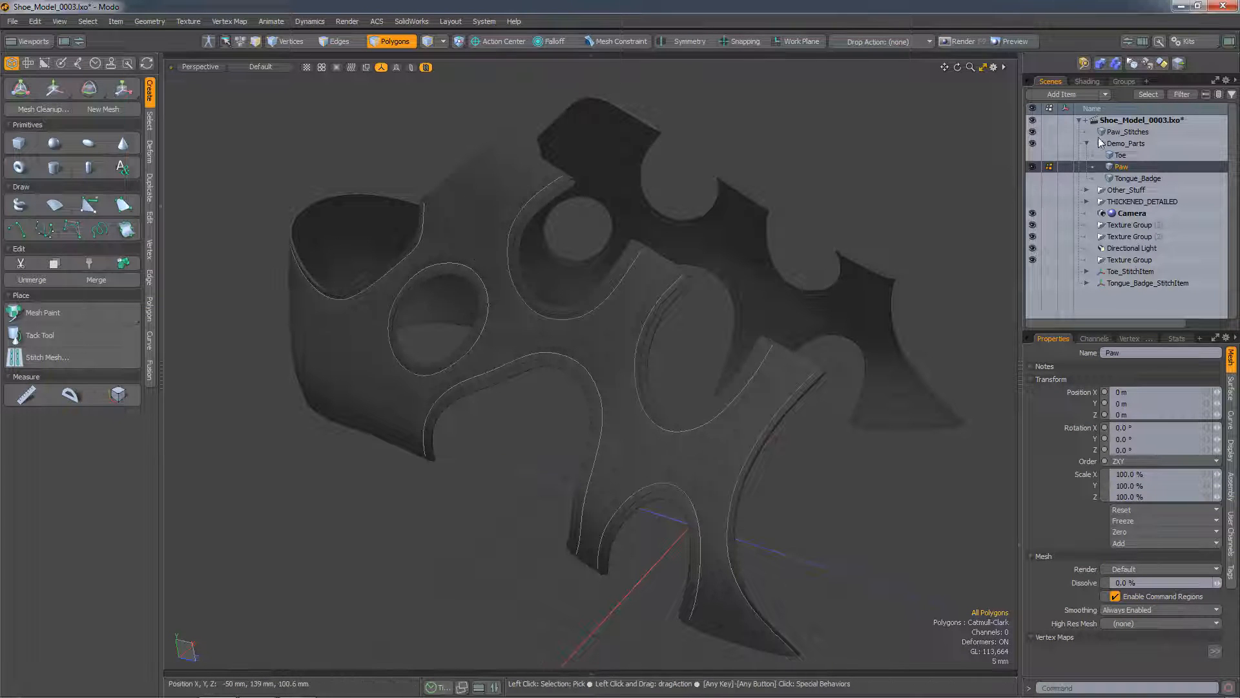
pyautogui.click(1032, 131)
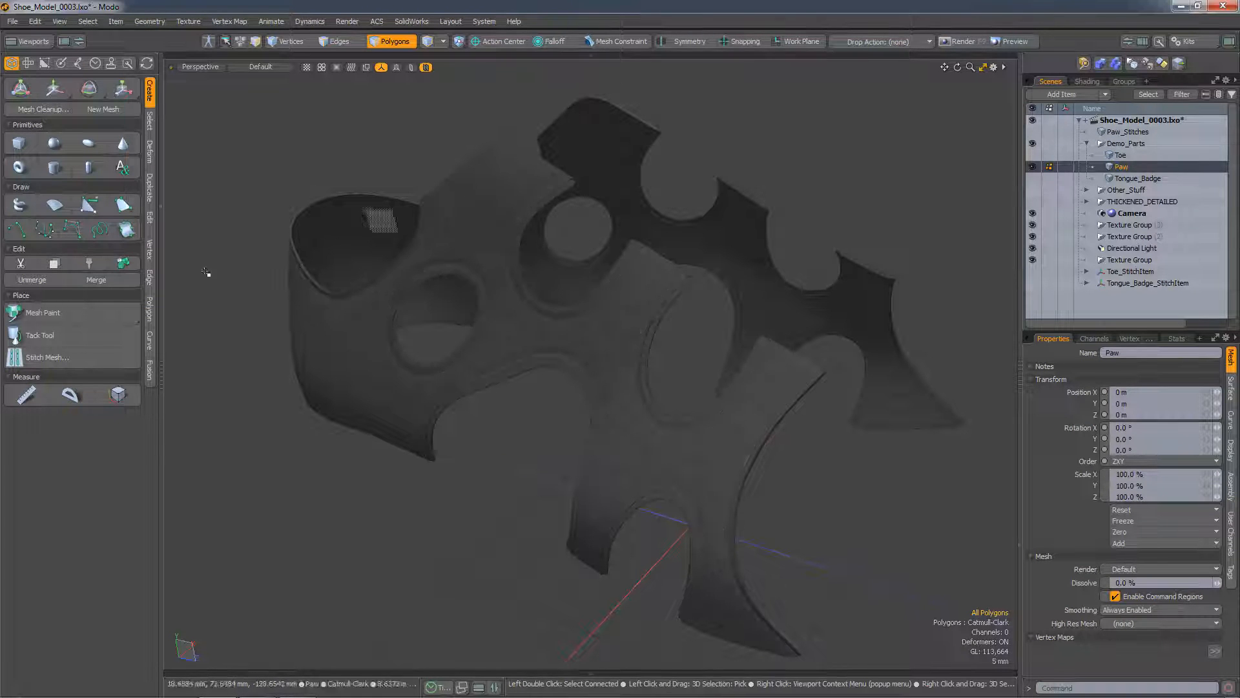
pyautogui.click(81, 352)
pyautogui.click(615, 359)
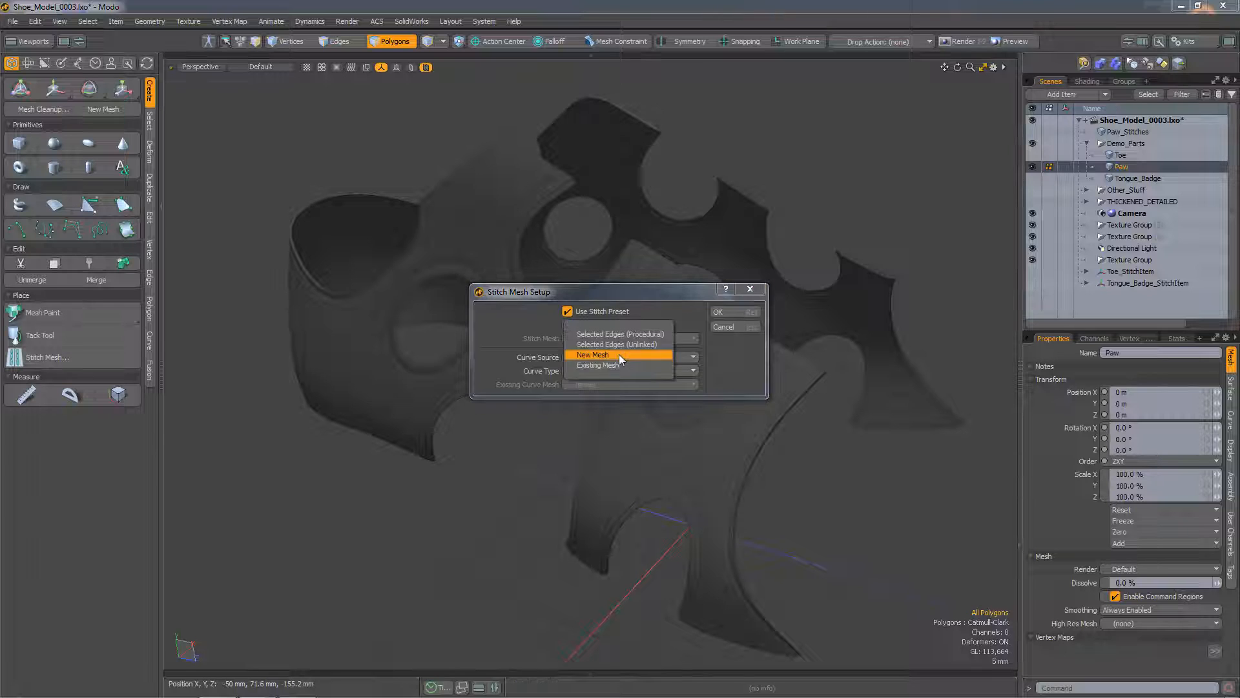
pyautogui.click(618, 367)
pyautogui.click(622, 383)
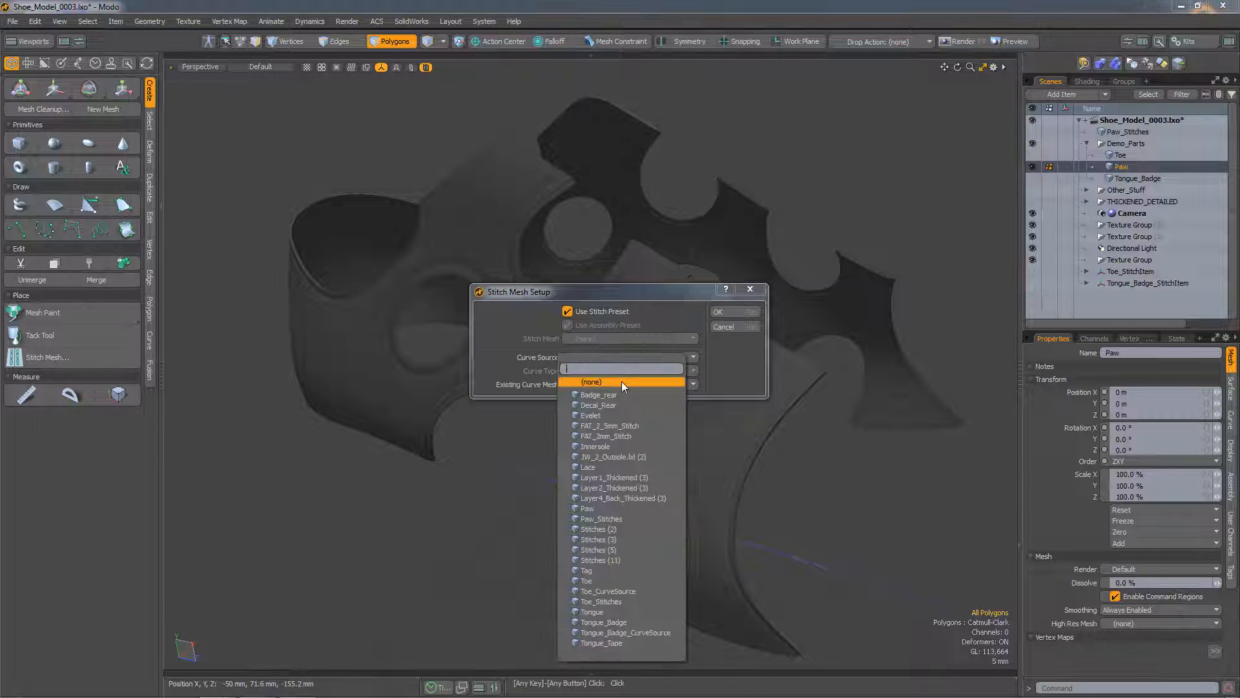
pyautogui.click(641, 518)
pyautogui.click(718, 312)
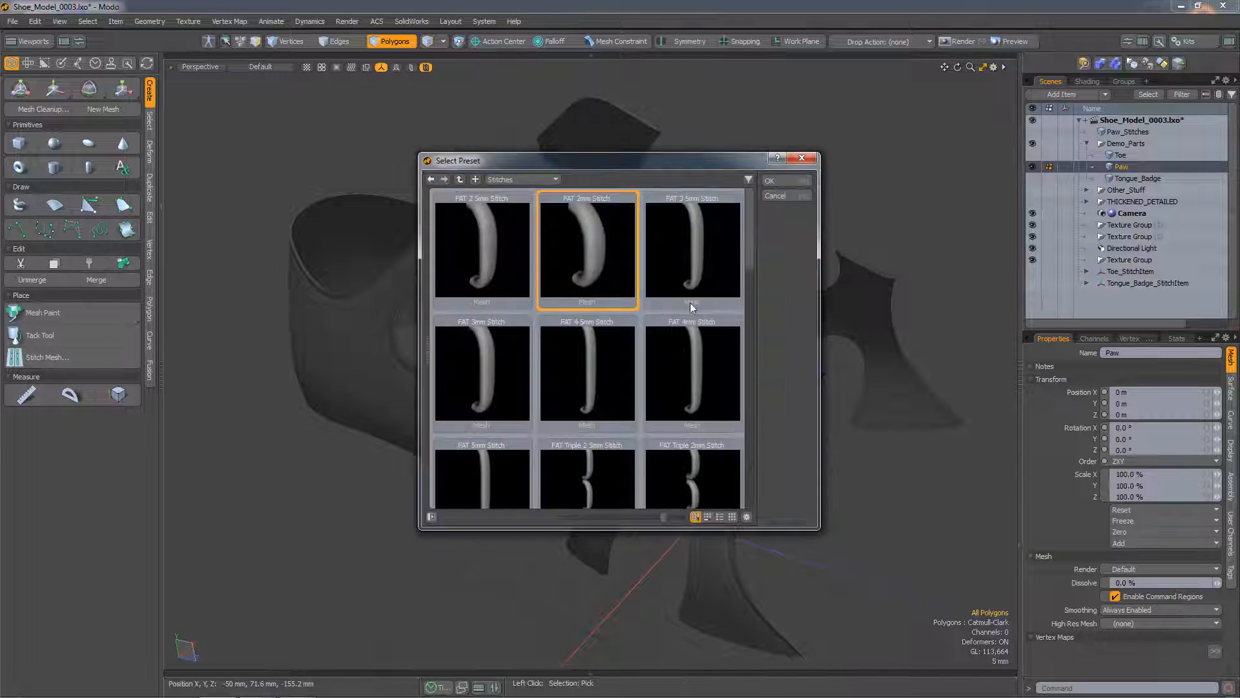
pyautogui.click(520, 361)
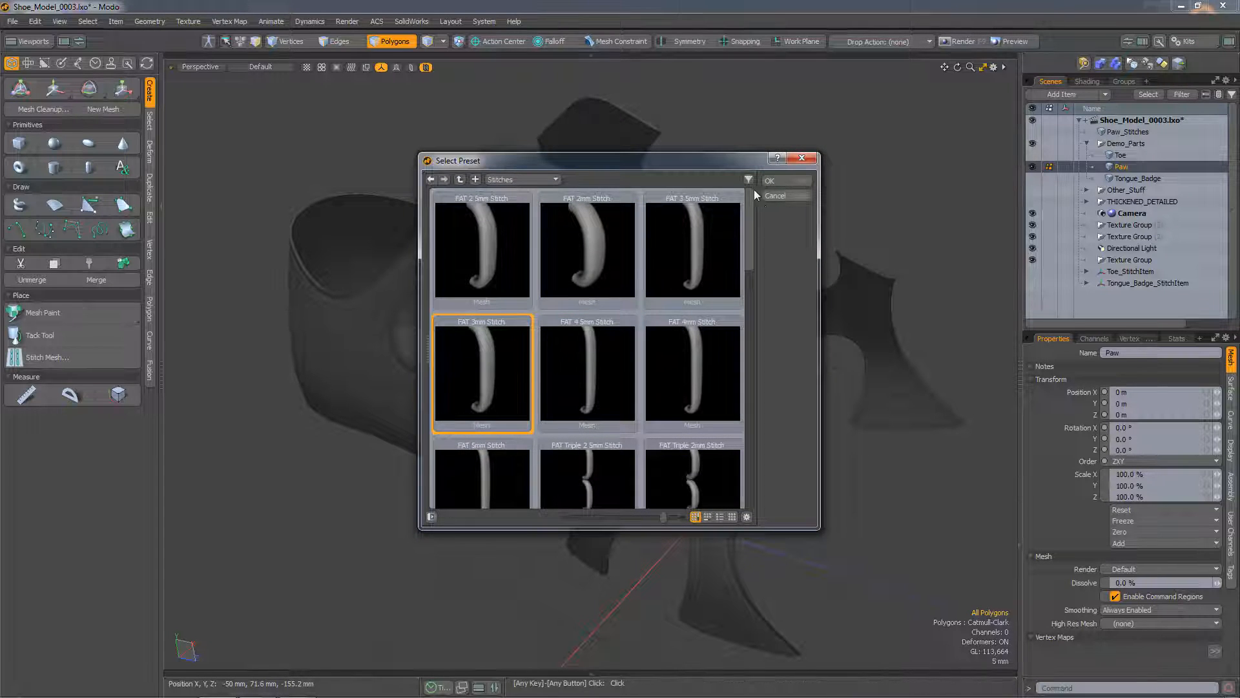
pyautogui.click(772, 181)
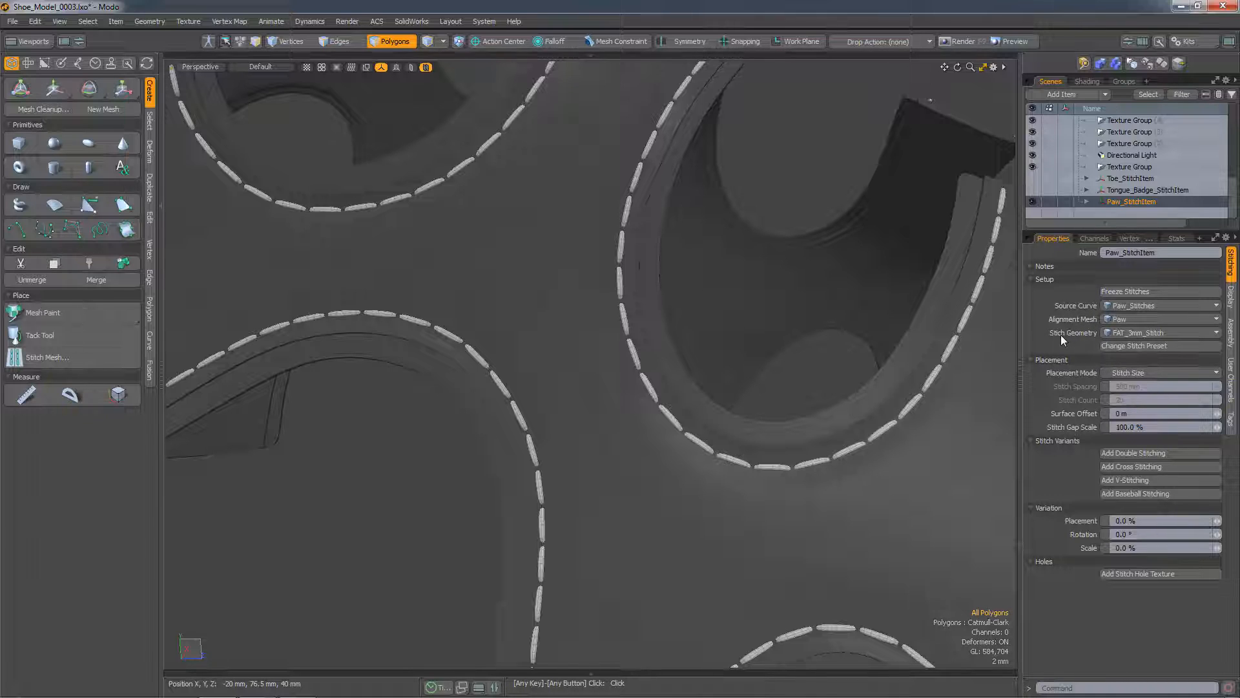
# Step: Change the stitch preset of Paw_StitchItem to FAT 2mm Stitch
pyautogui.click(1161, 332)
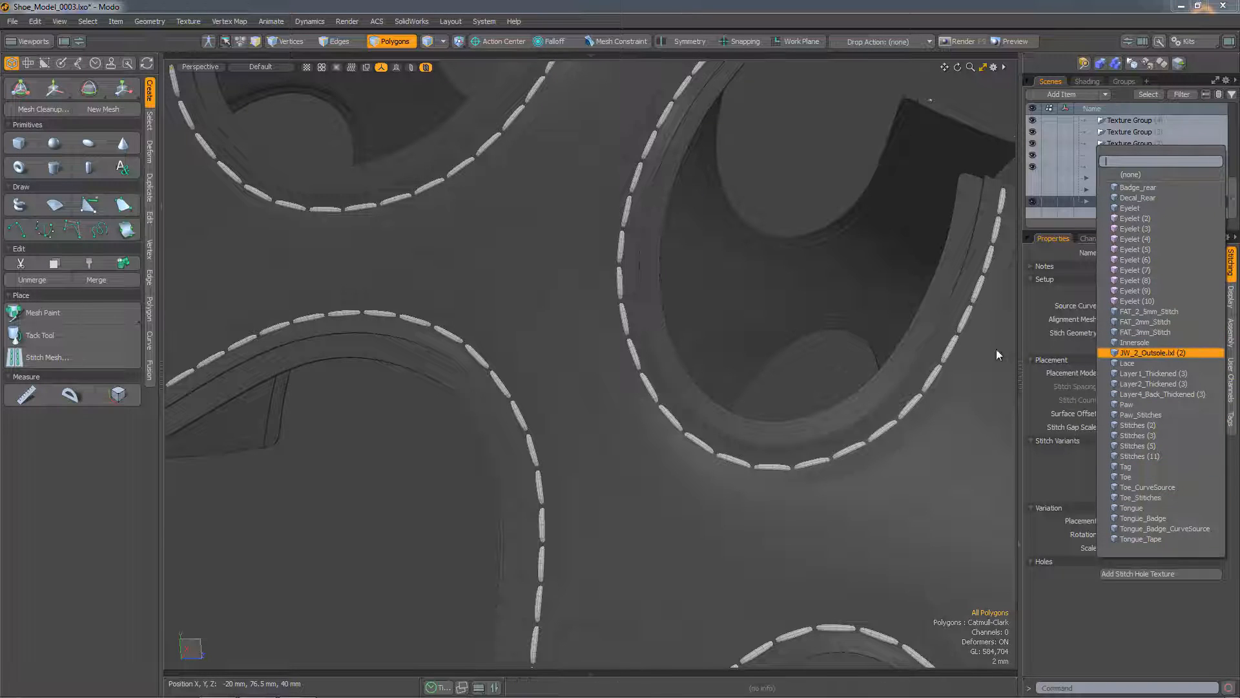
pyautogui.click(1144, 331)
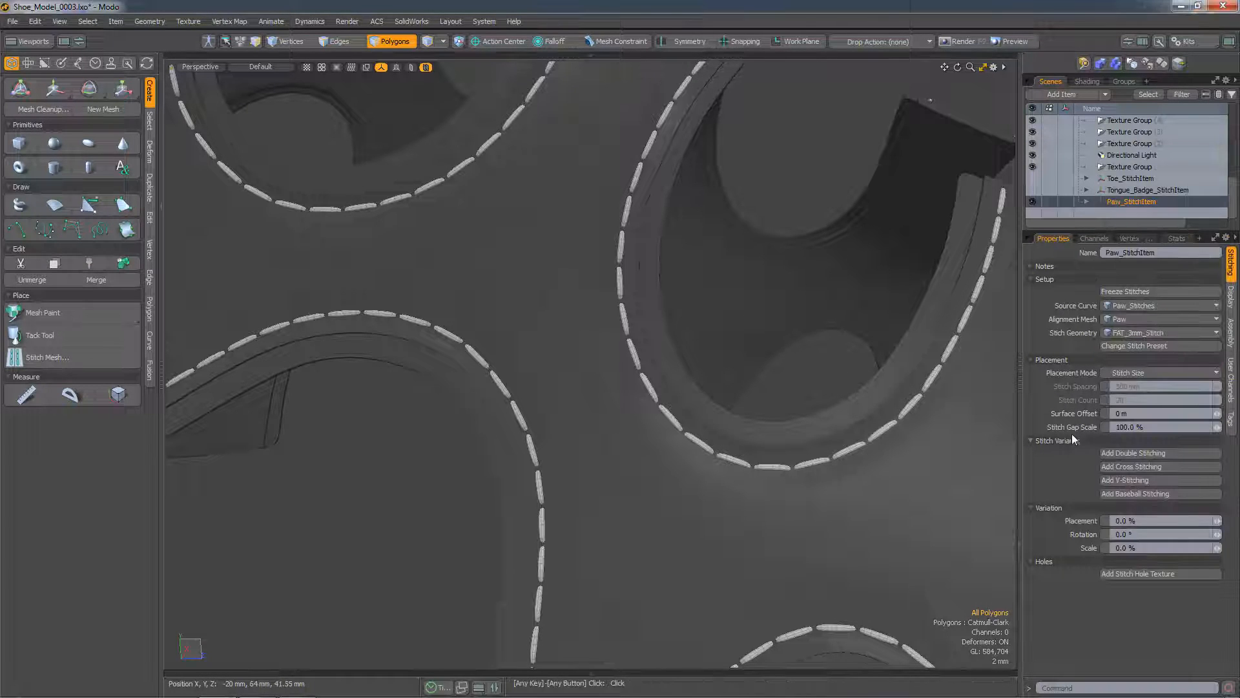
pyautogui.click(1126, 347)
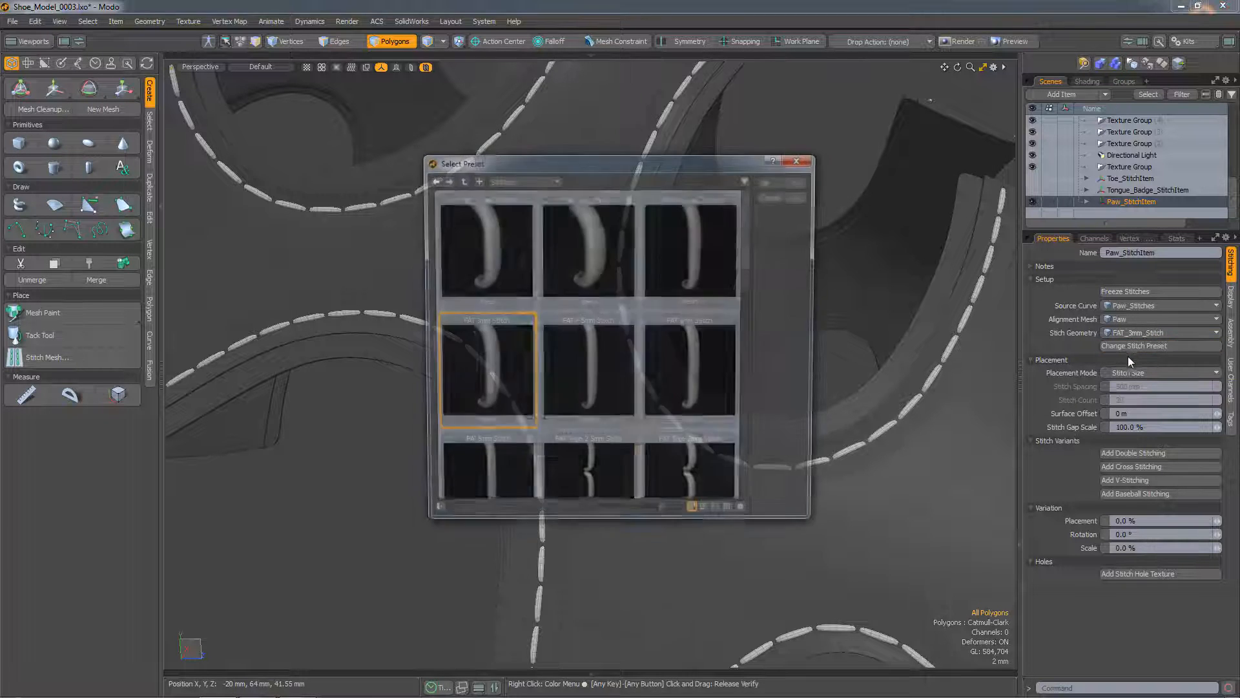
pyautogui.click(607, 240)
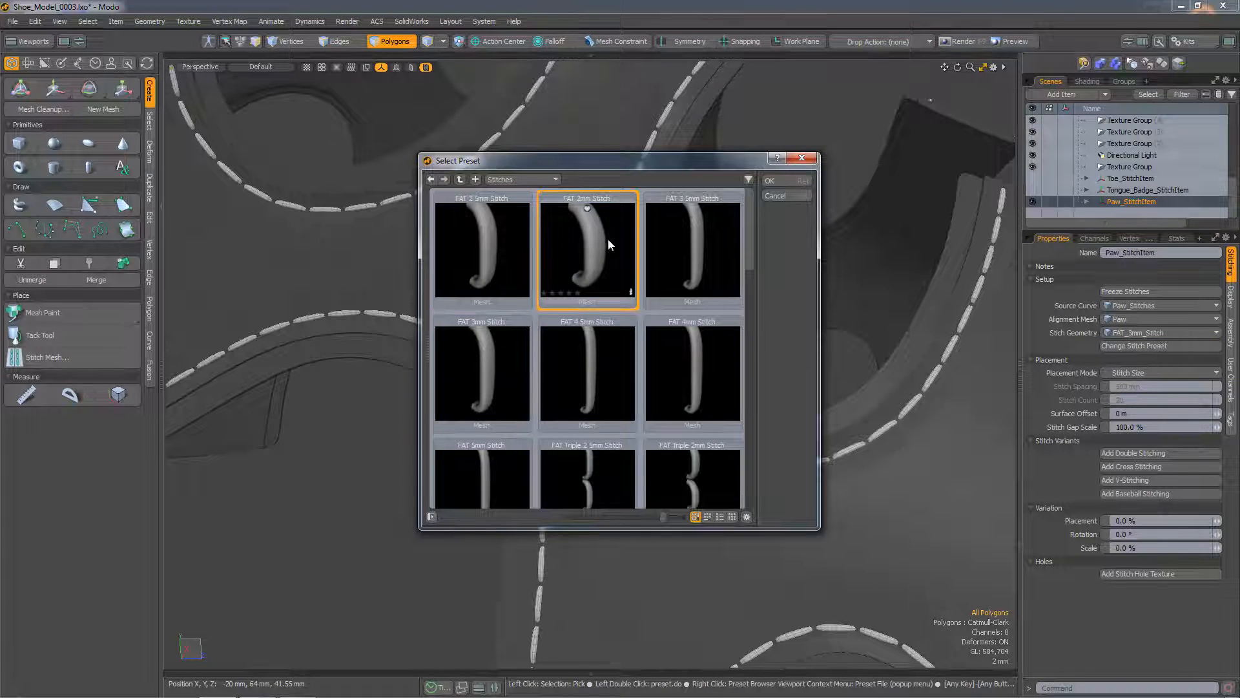
pyautogui.click(772, 181)
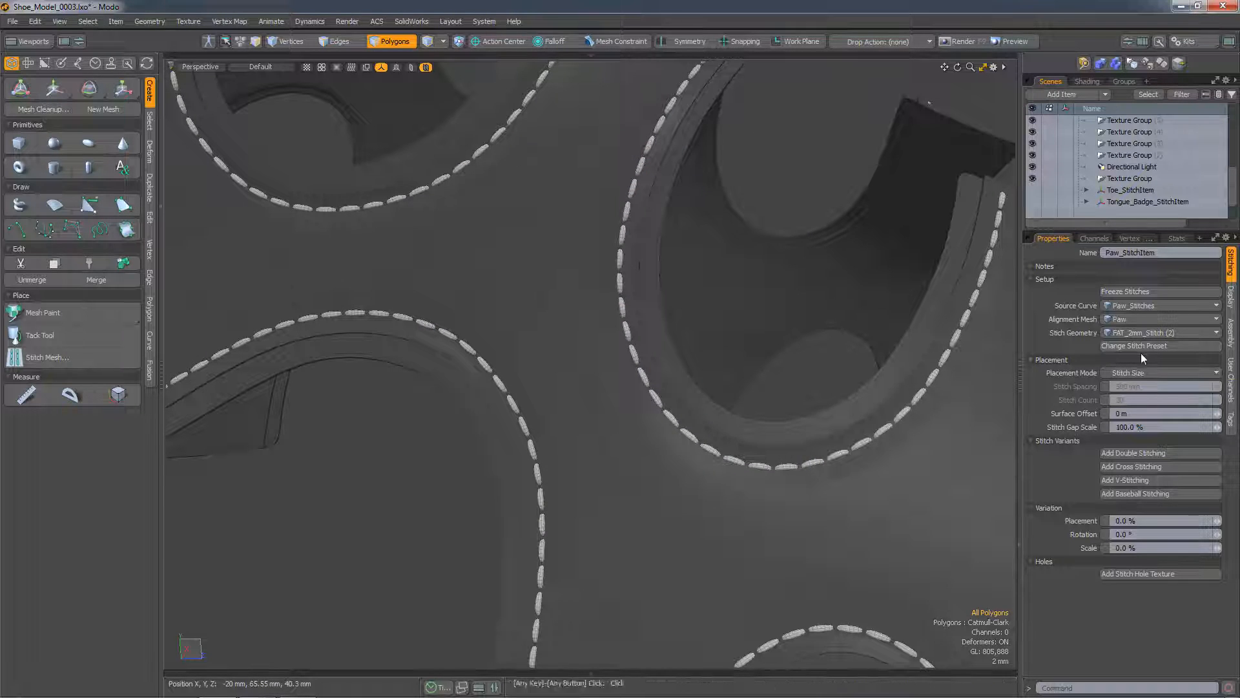
# Step: Switch the Paw_StitchItem preset back to FAT 3mm Stitch
pyautogui.click(1133, 348)
pyautogui.click(483, 368)
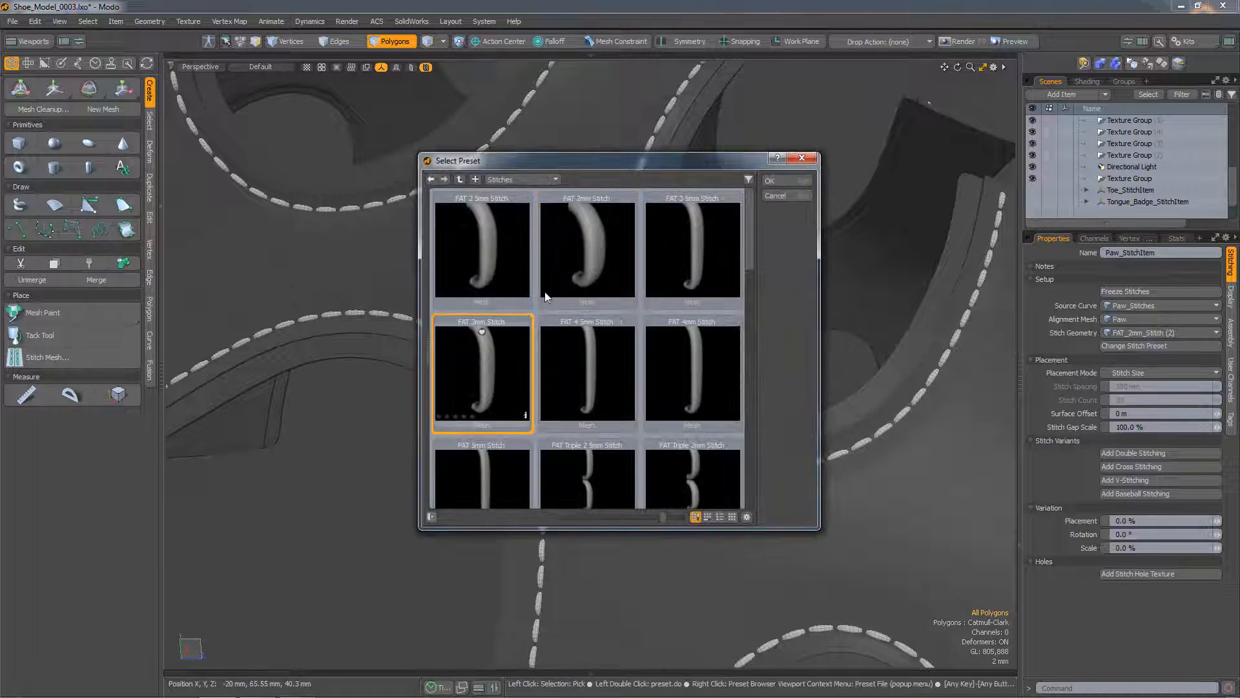
pyautogui.click(778, 181)
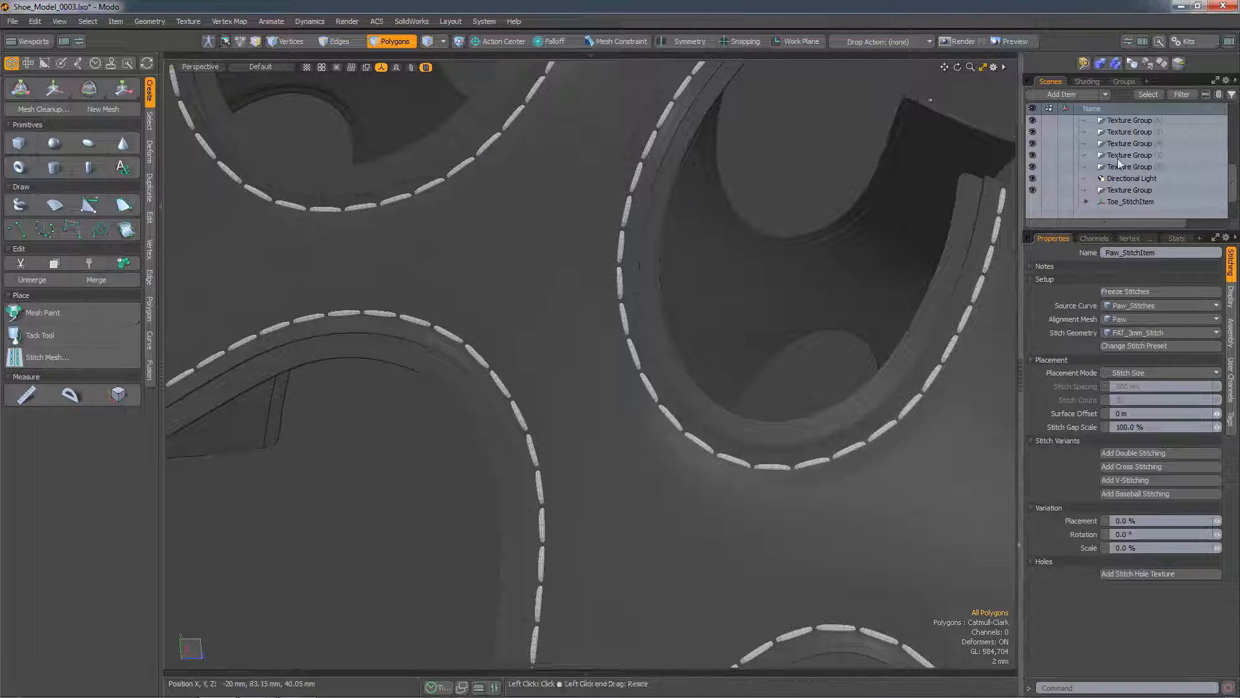
# Step: Freeze the Paw stitches into a separate mesh item and test selecting stitch polygons on it
pyautogui.moveTo(1149, 231); pyautogui.dragTo(1147, 294)
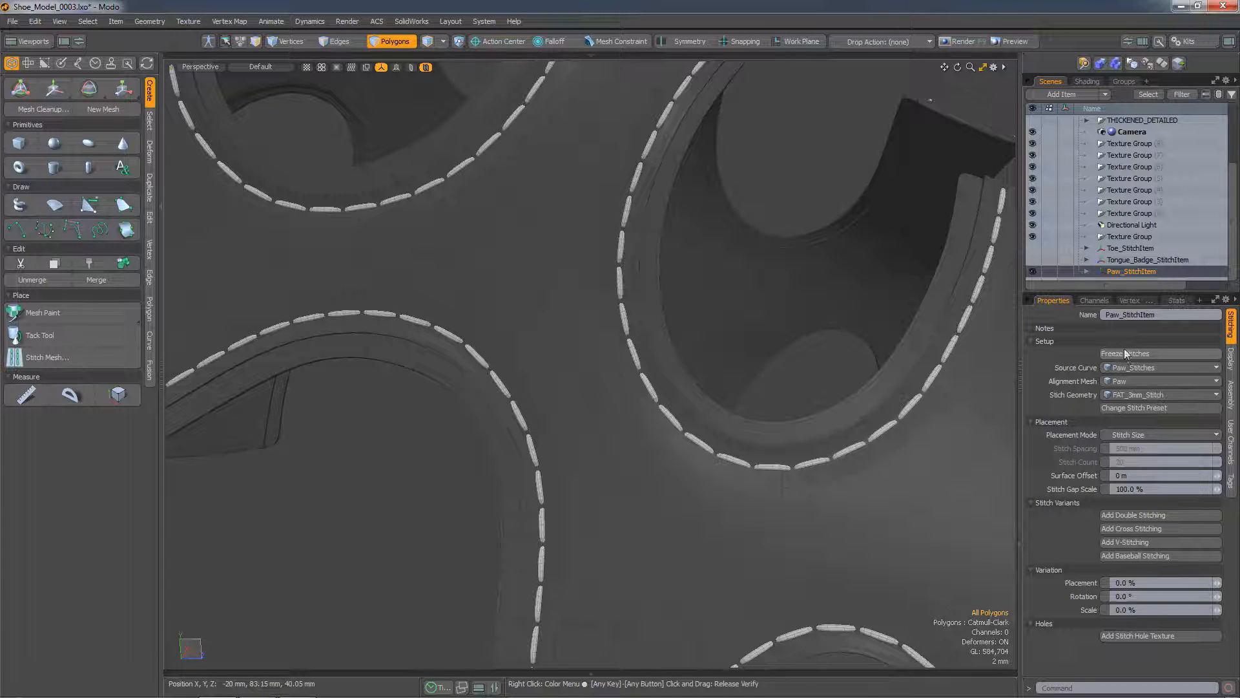
pyautogui.click(1130, 353)
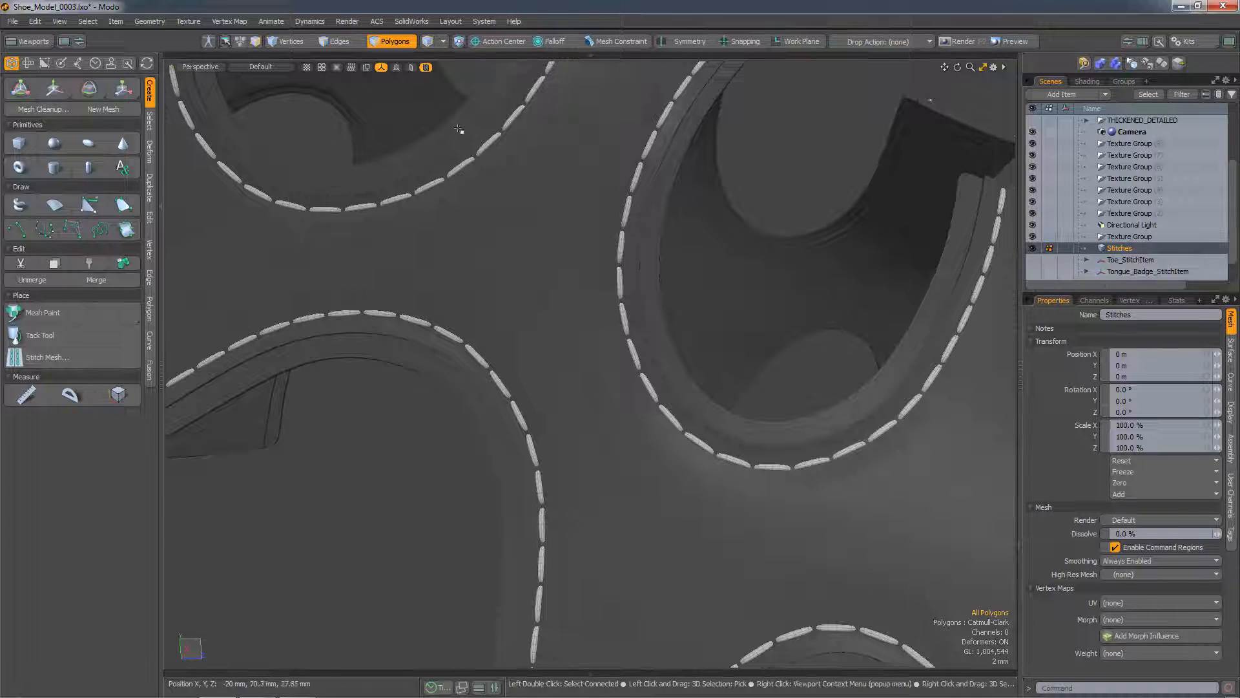
pyautogui.click(950, 354)
pyautogui.press('Escape')
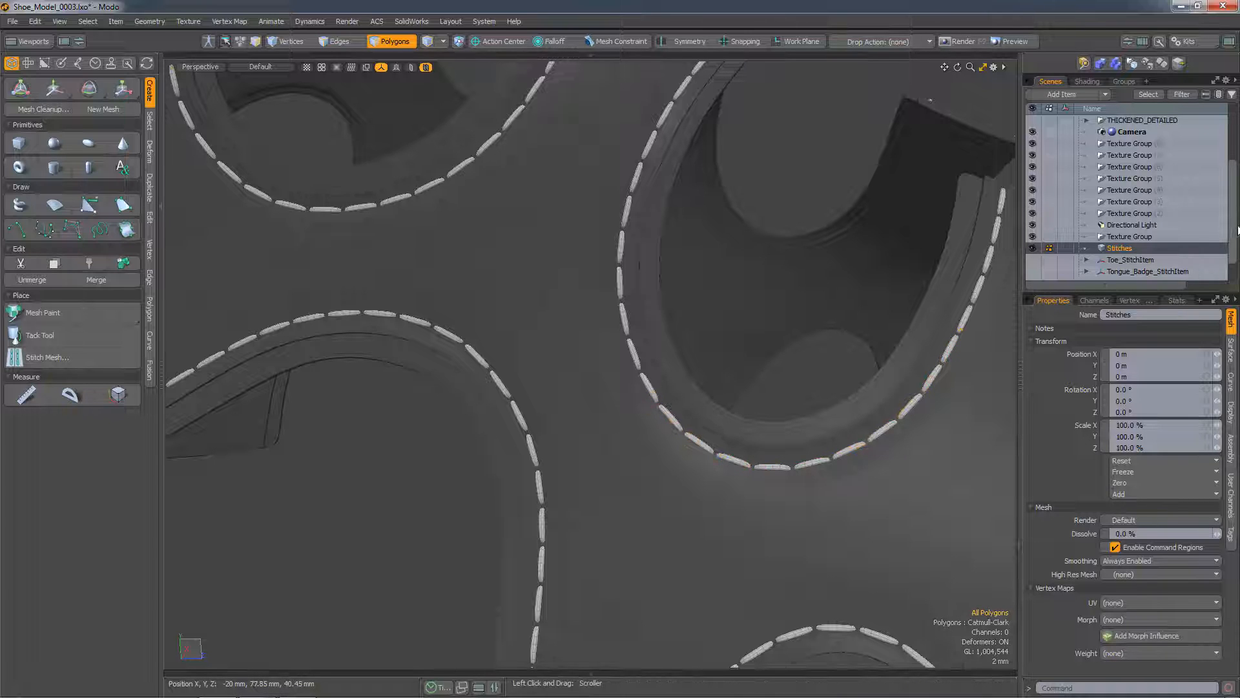
# Step: Hide the frozen Stitches mesh and select Paw_StitchItem in the item list
pyautogui.scroll(-1, 1230, 253)
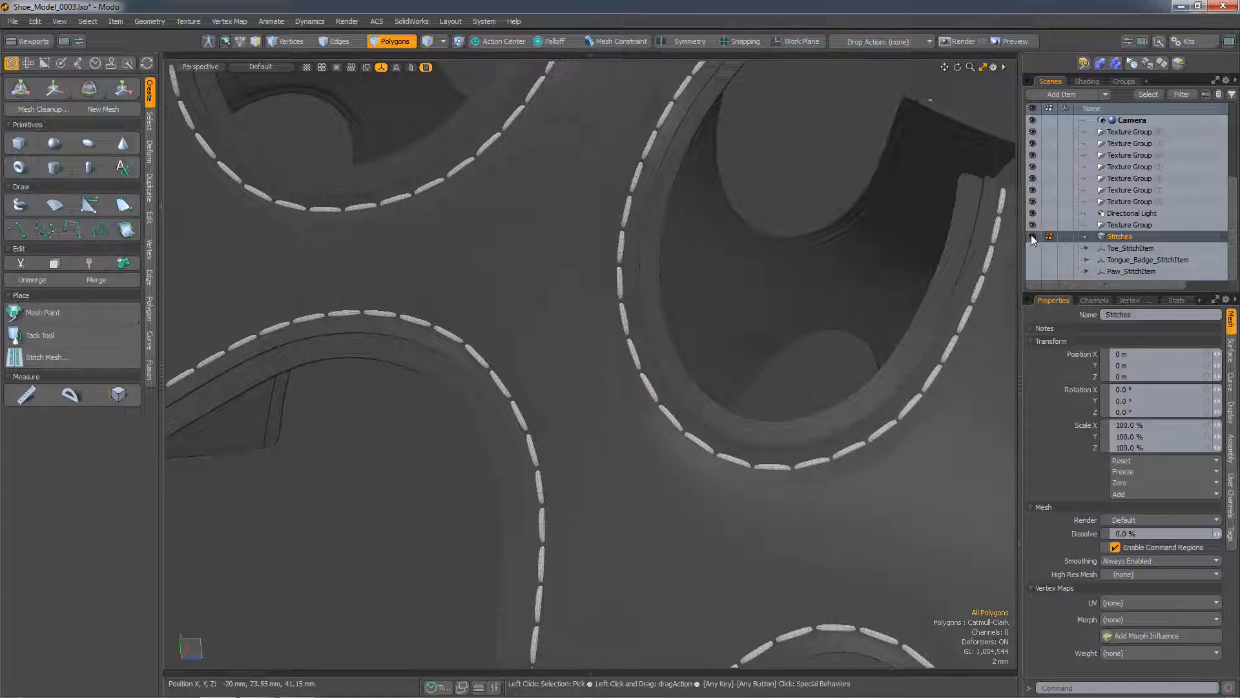
pyautogui.click(1032, 236)
pyautogui.click(1112, 270)
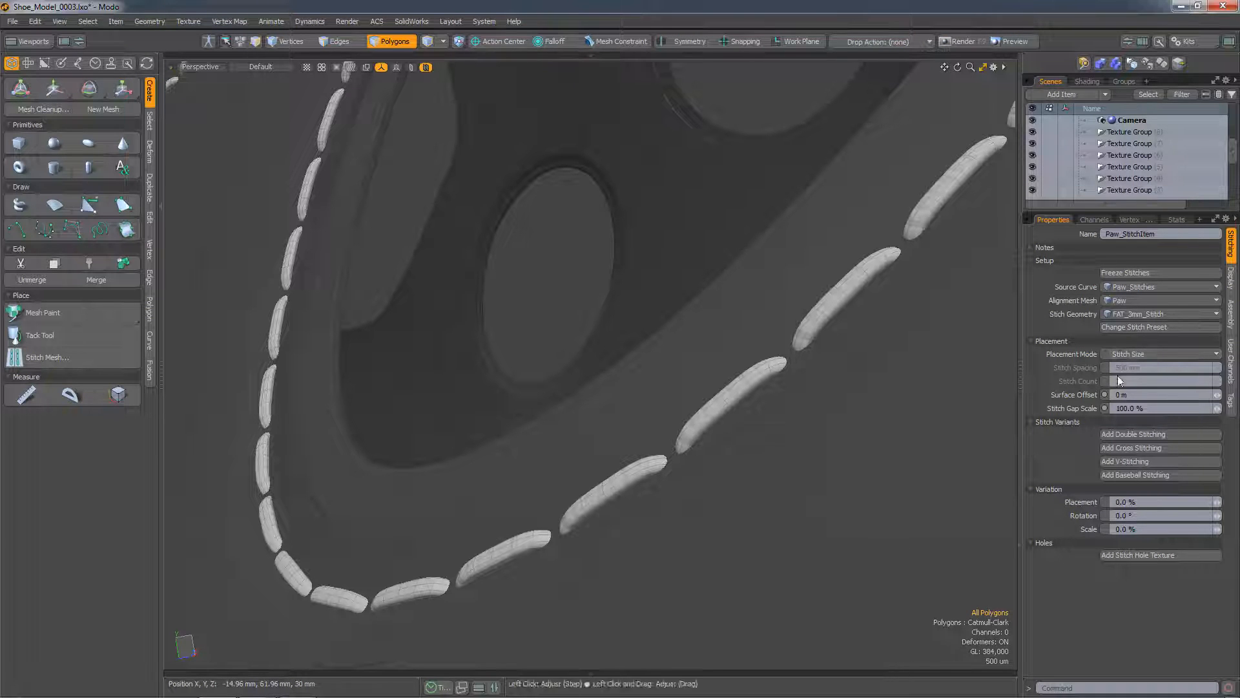
# Step: Try a surface offset of -200 um on the Paw stitches and return it to 0 m
pyautogui.click(1217, 399)
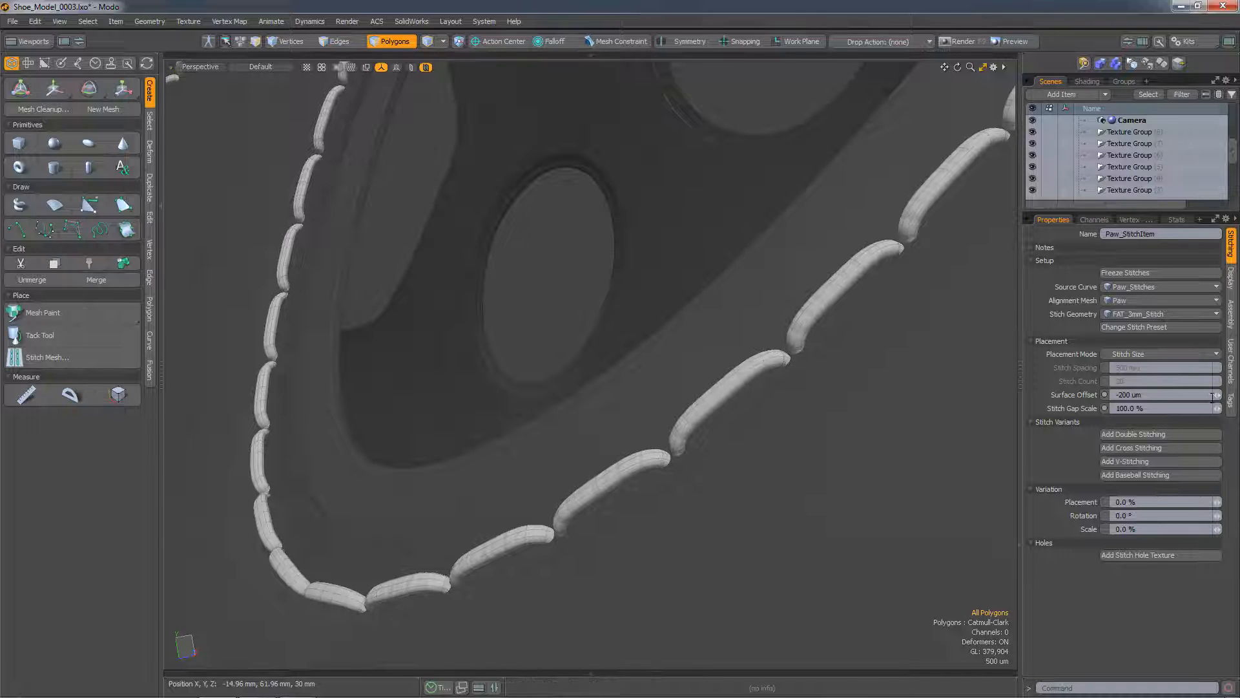
pyautogui.click(1215, 396)
pyautogui.click(1220, 395)
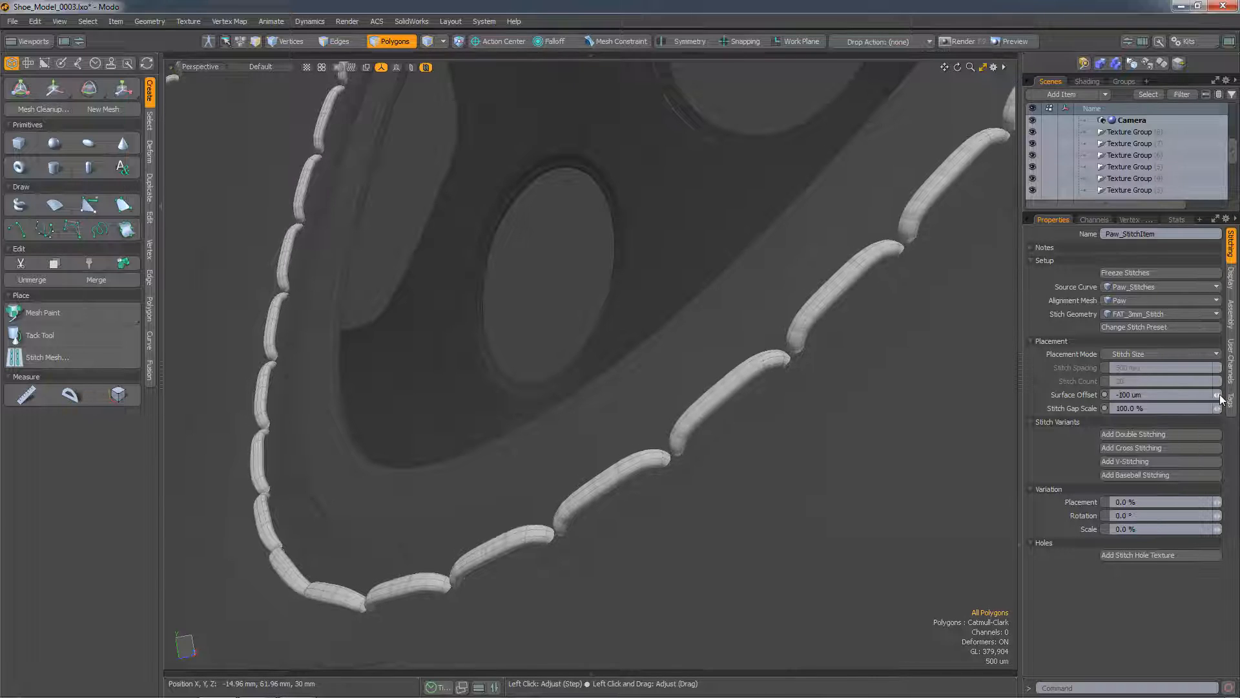
pyautogui.click(1220, 395)
pyautogui.click(1220, 394)
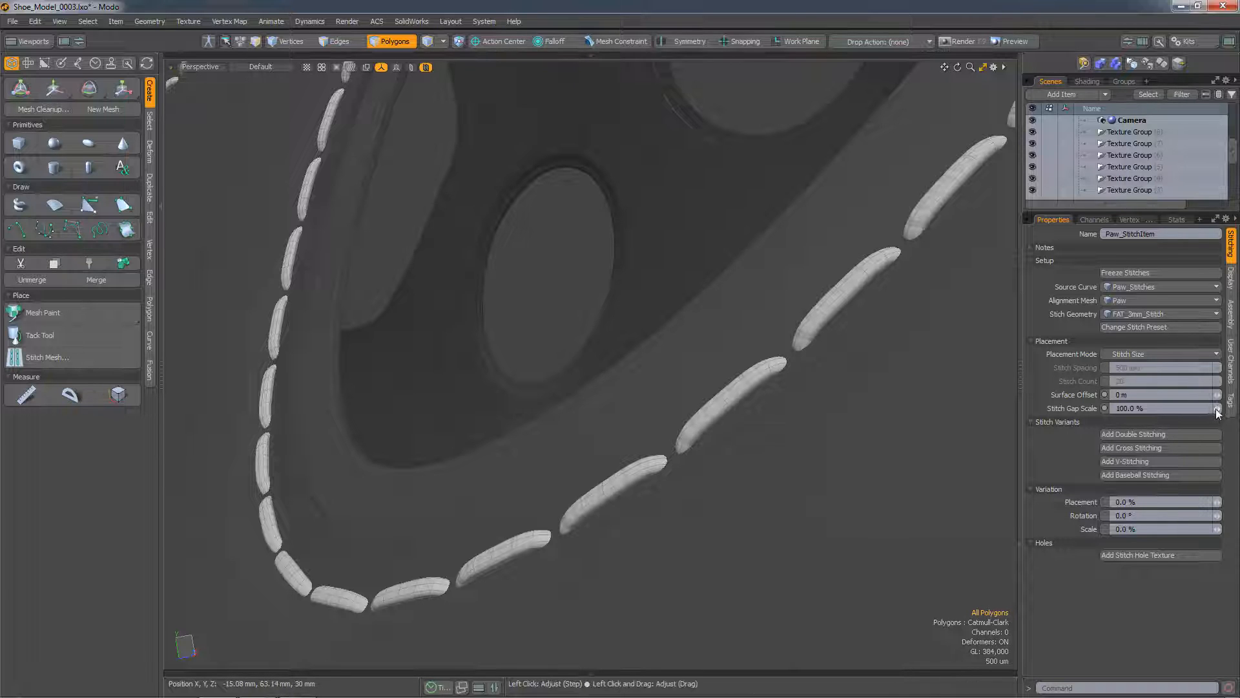
# Step: Reduce the stitch gap scale of Paw_StitchItem to 94 %
pyautogui.moveTo(1215, 408); pyautogui.dragTo(1217, 420)
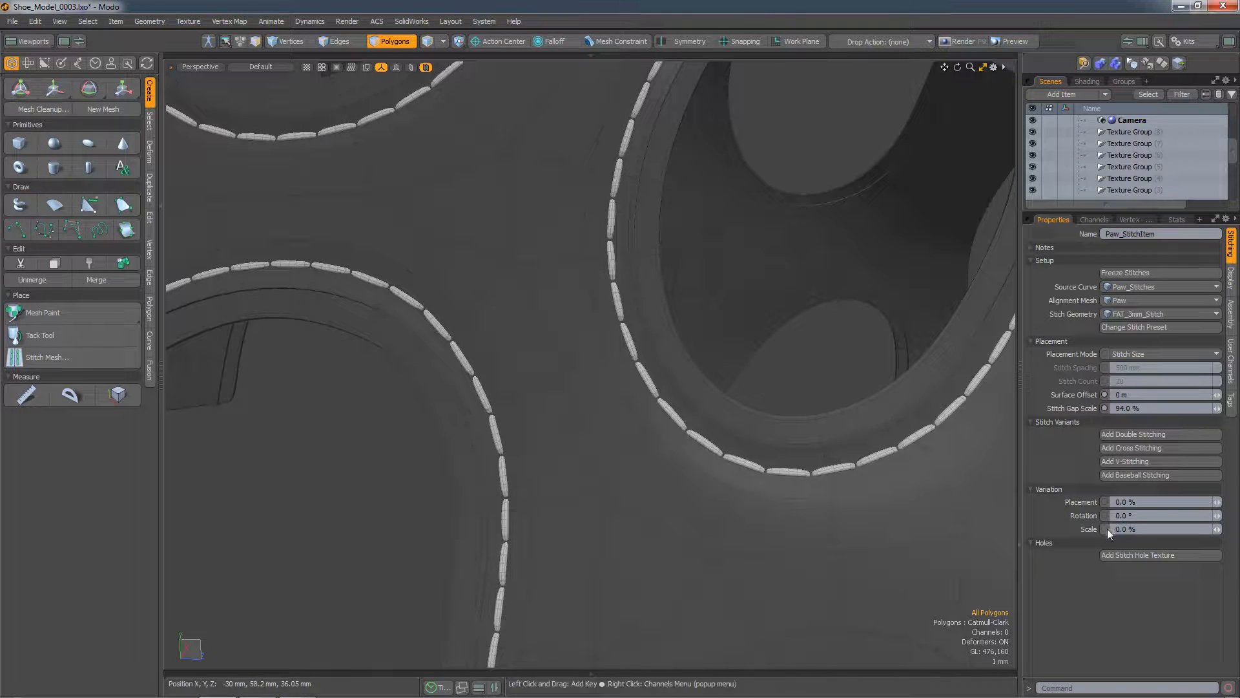
# Step: Try a rotation variation of 5° on the Paw stitches and reset it to 0°
pyautogui.click(1135, 515)
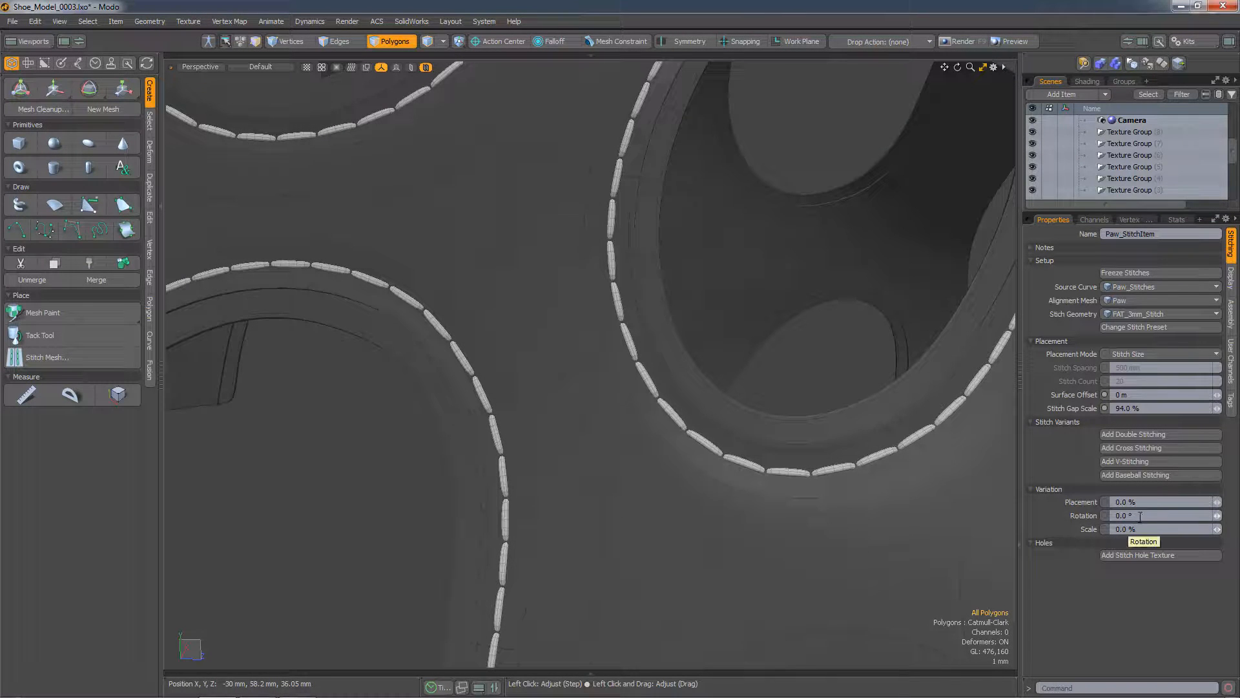
pyautogui.write('5')
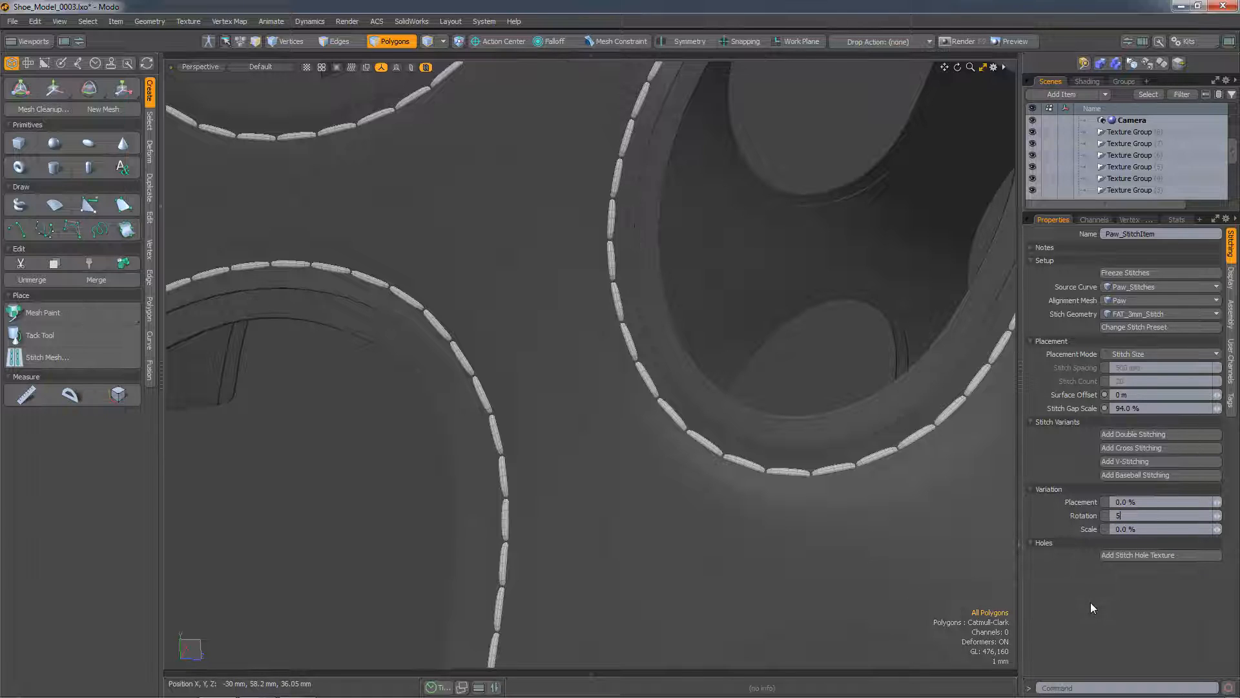
pyautogui.press('Return')
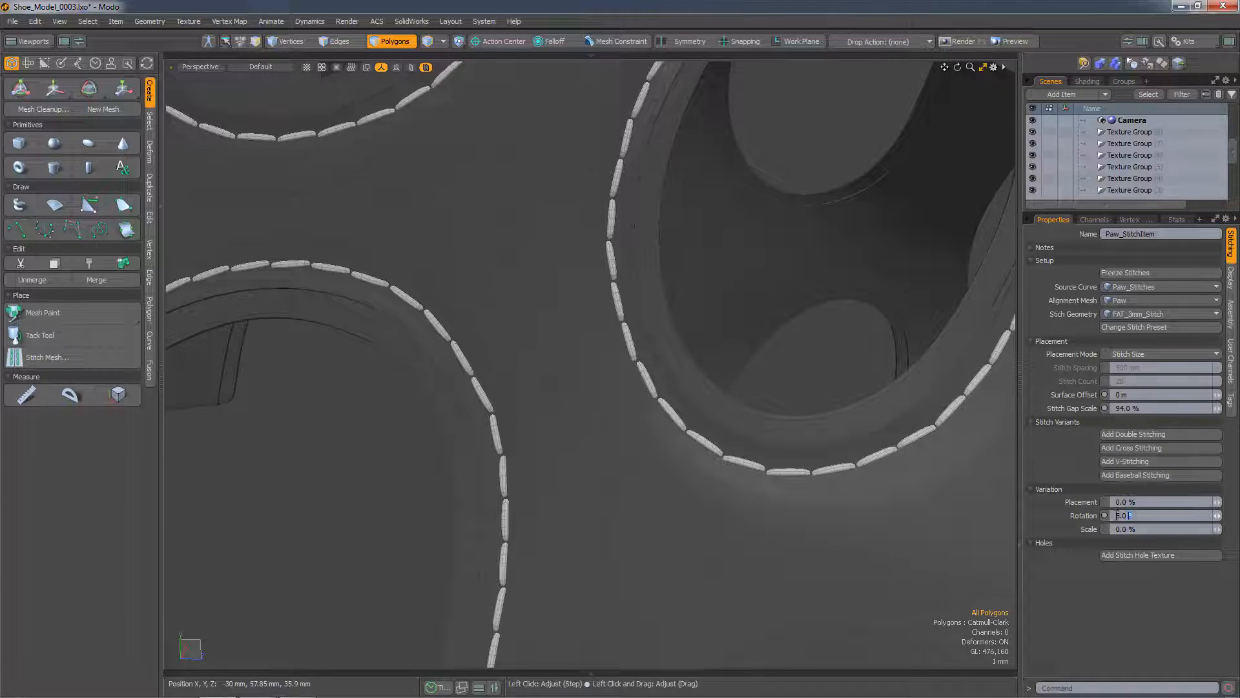
pyautogui.moveTo(1116, 515); pyautogui.dragTo(1105, 517)
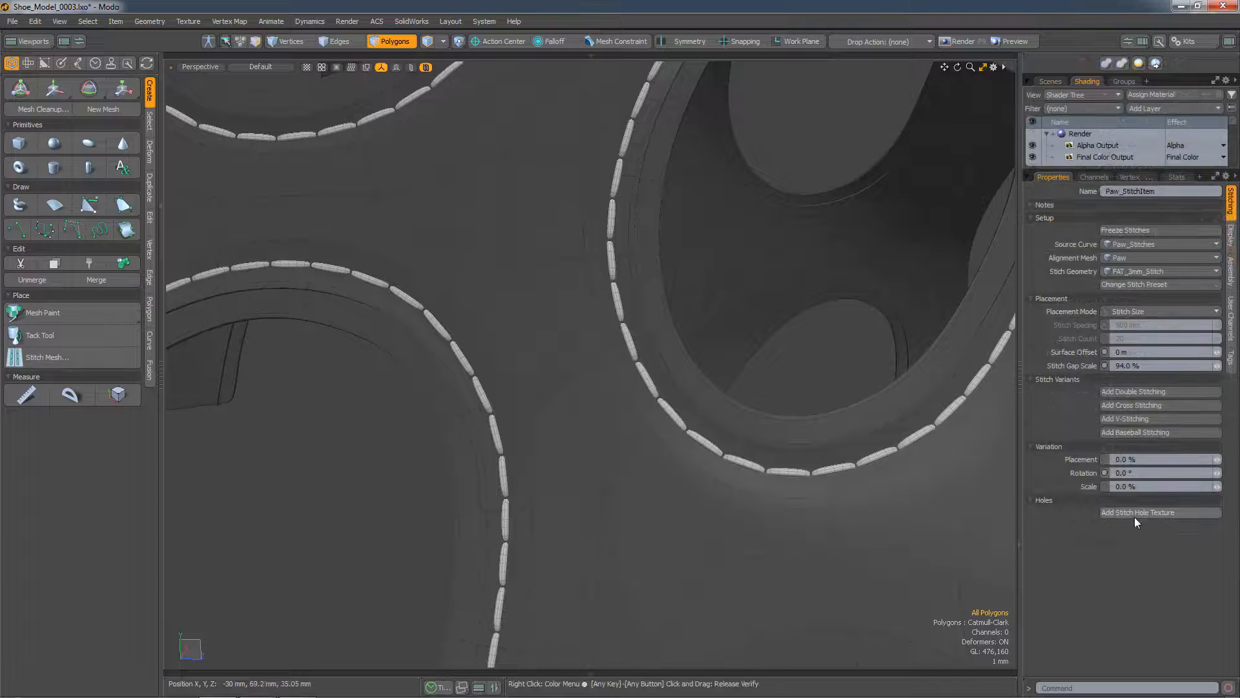
# Step: Open the render preview, add a stitch hole texture to Paw_StitchItem and keep its shading effect at Bump
pyautogui.click(1011, 41)
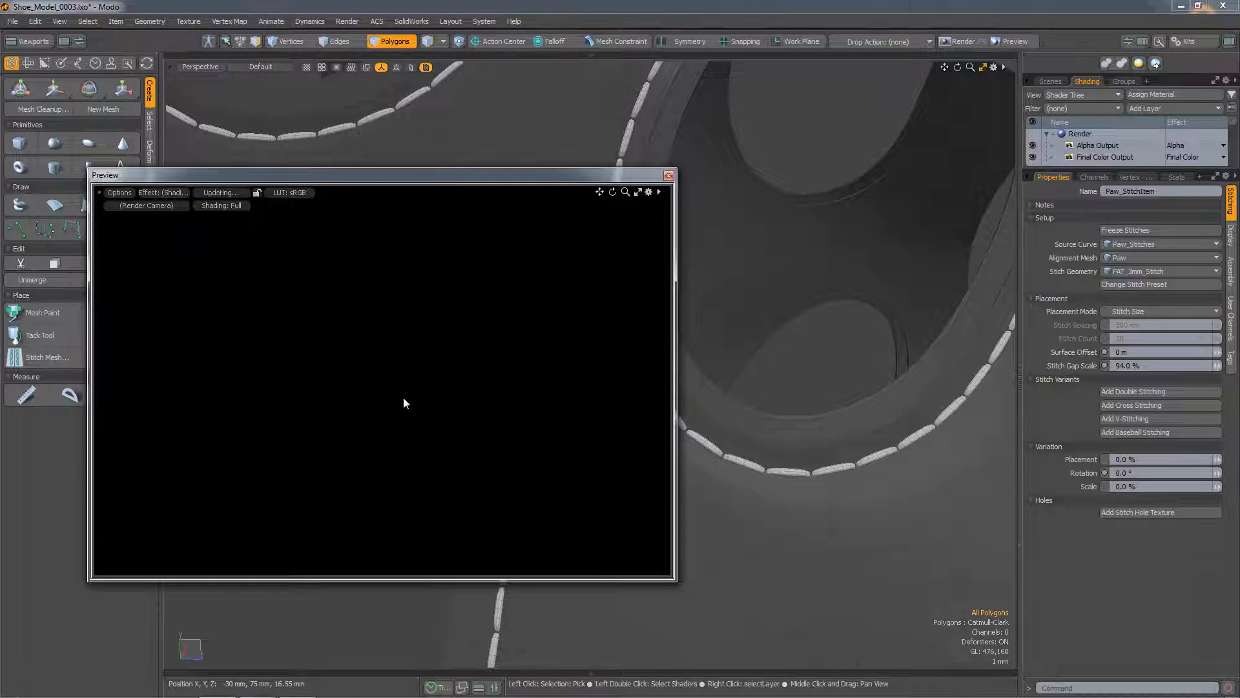
pyautogui.click(1138, 512)
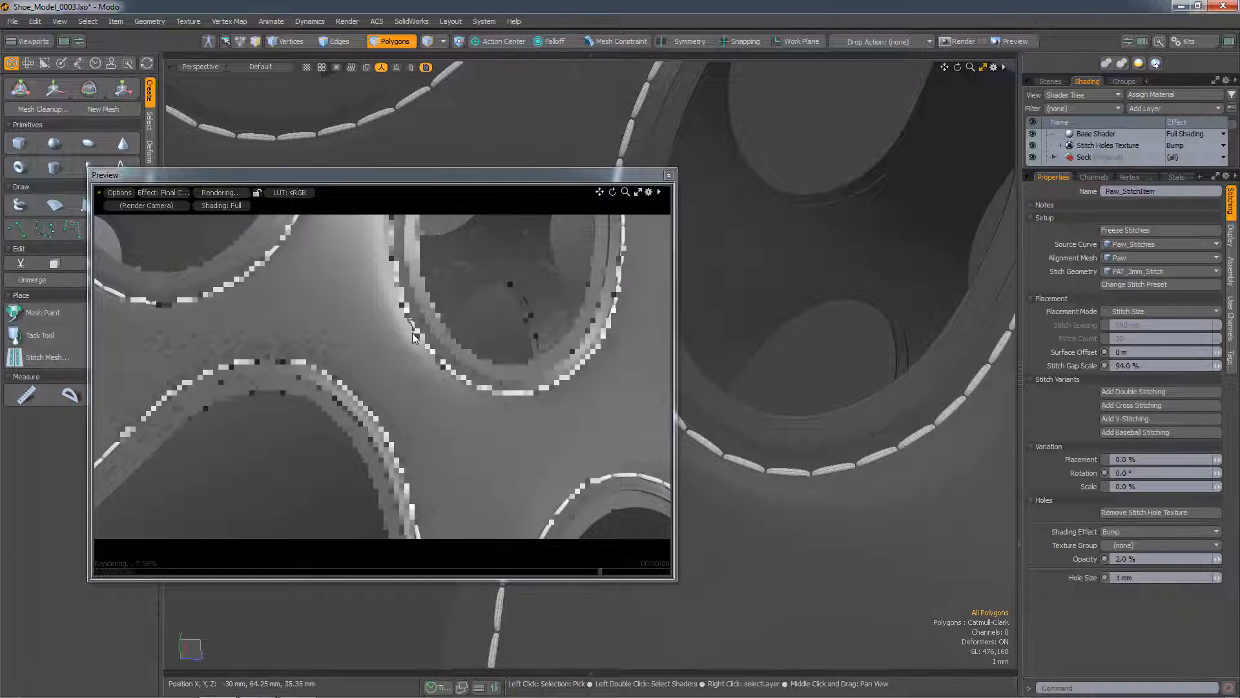
pyautogui.click(1130, 532)
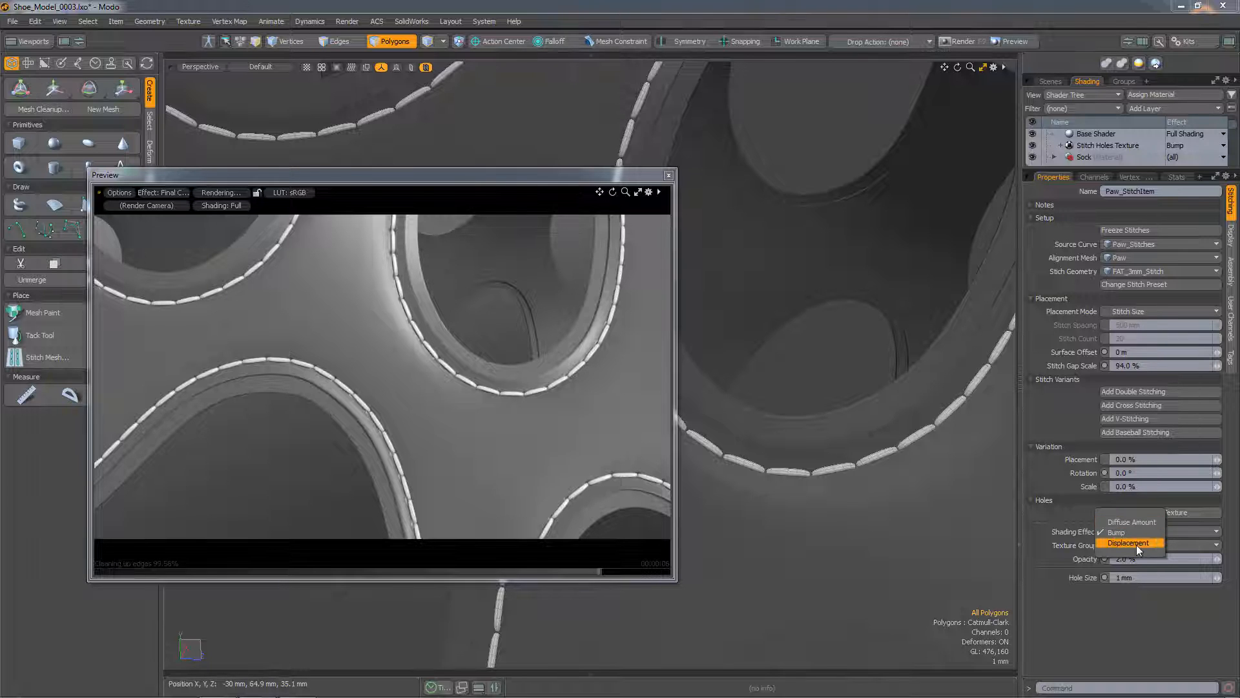
pyautogui.click(1129, 638)
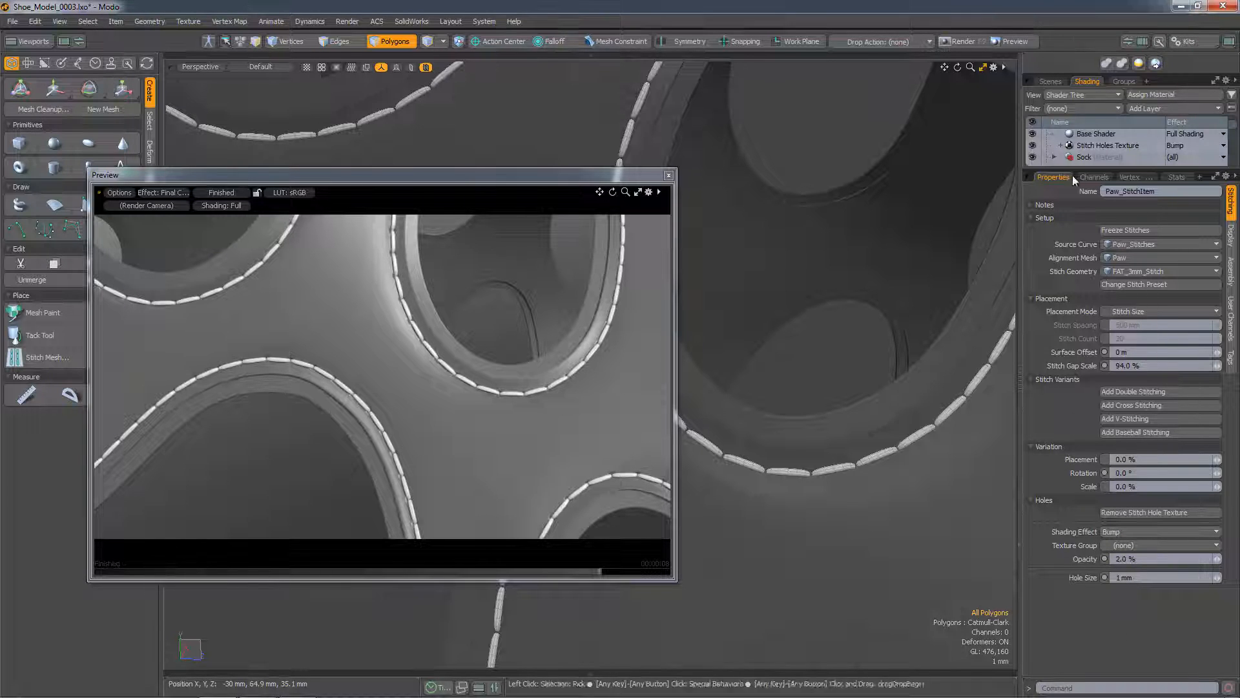
# Step: Assign the stitch hole texture to the Paw_Pattern (Material) texture group
pyautogui.moveTo(1081, 170); pyautogui.dragTo(1083, 236)
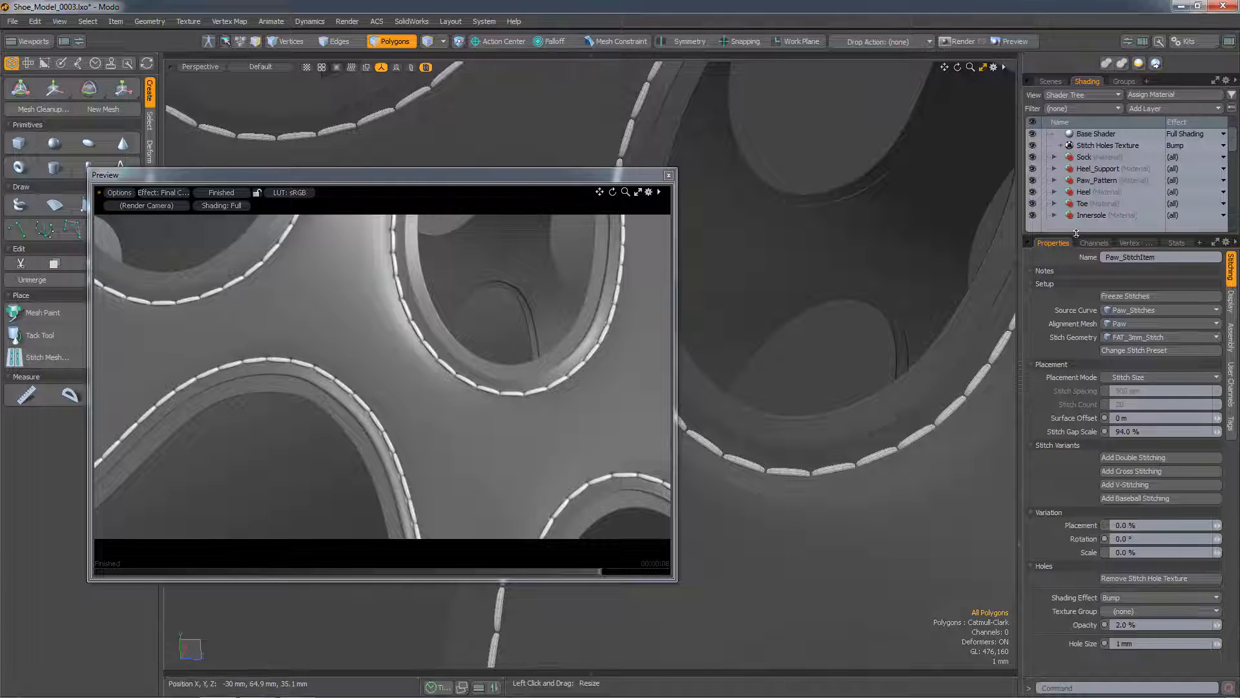
pyautogui.moveTo(1079, 236); pyautogui.dragTo(1073, 145)
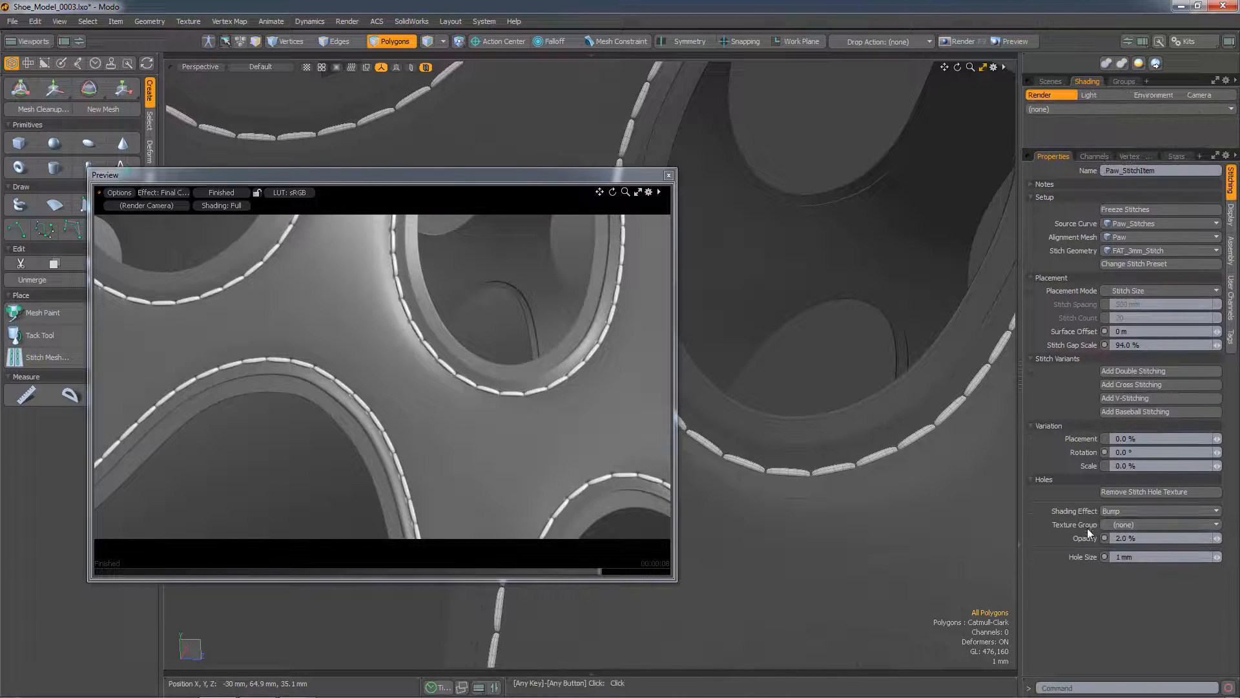
pyautogui.click(1133, 521)
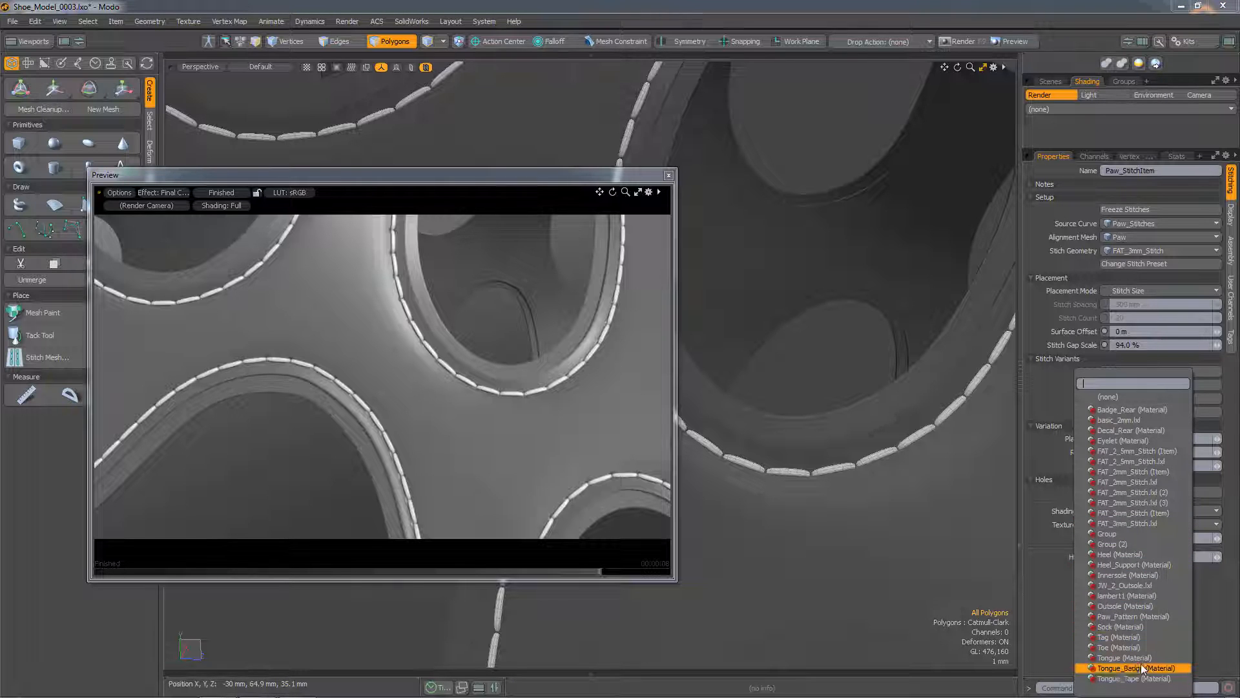
pyautogui.click(1134, 617)
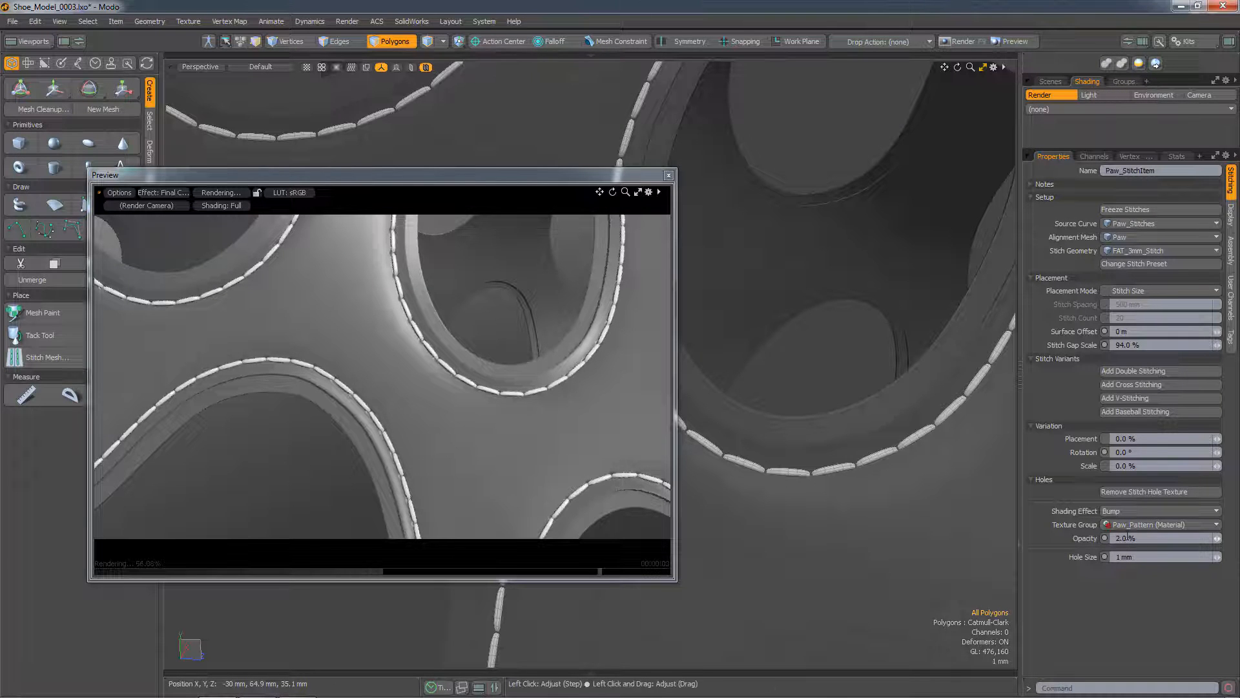
# Step: Add double stitching to Paw_StitchItem and try it with and without the central curve
pyautogui.click(1144, 556)
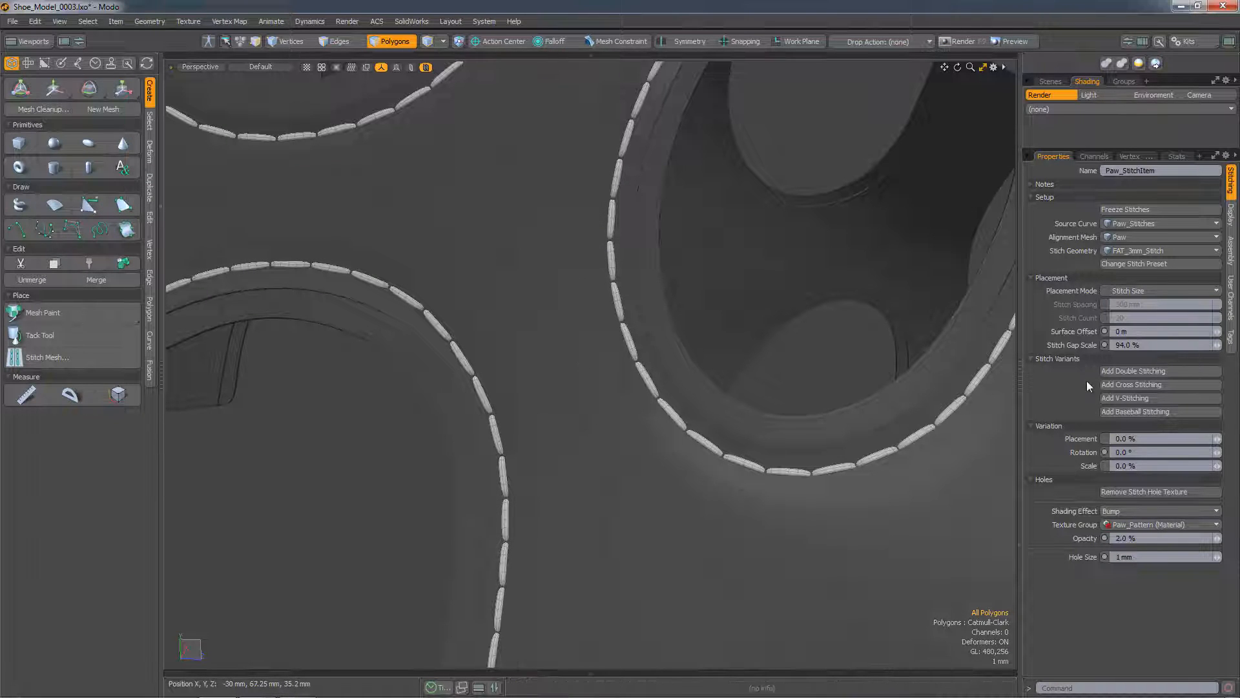
pyautogui.click(1131, 372)
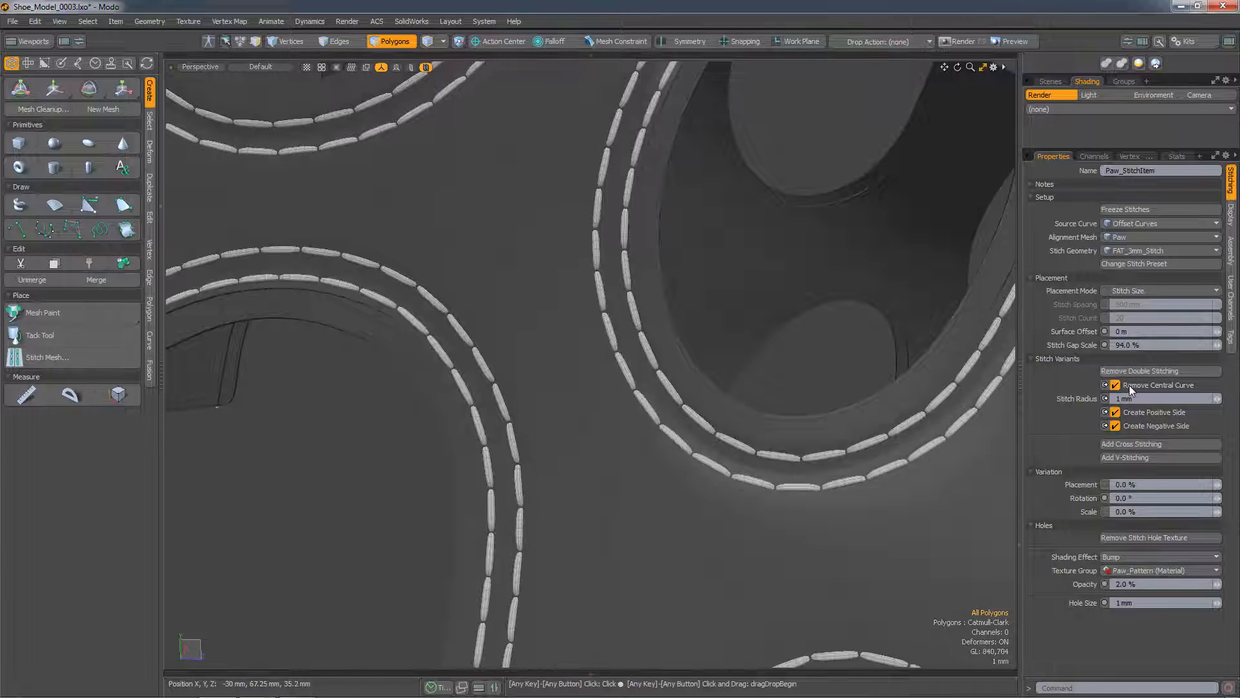
pyautogui.click(1116, 385)
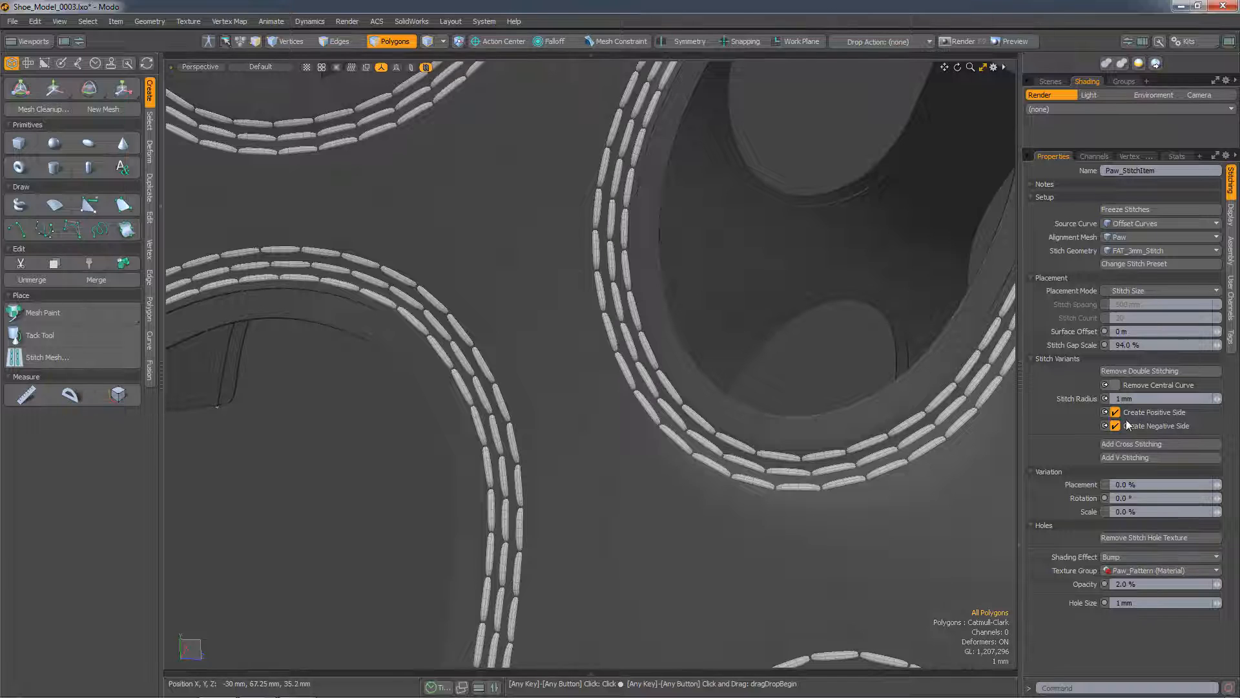
pyautogui.click(1116, 385)
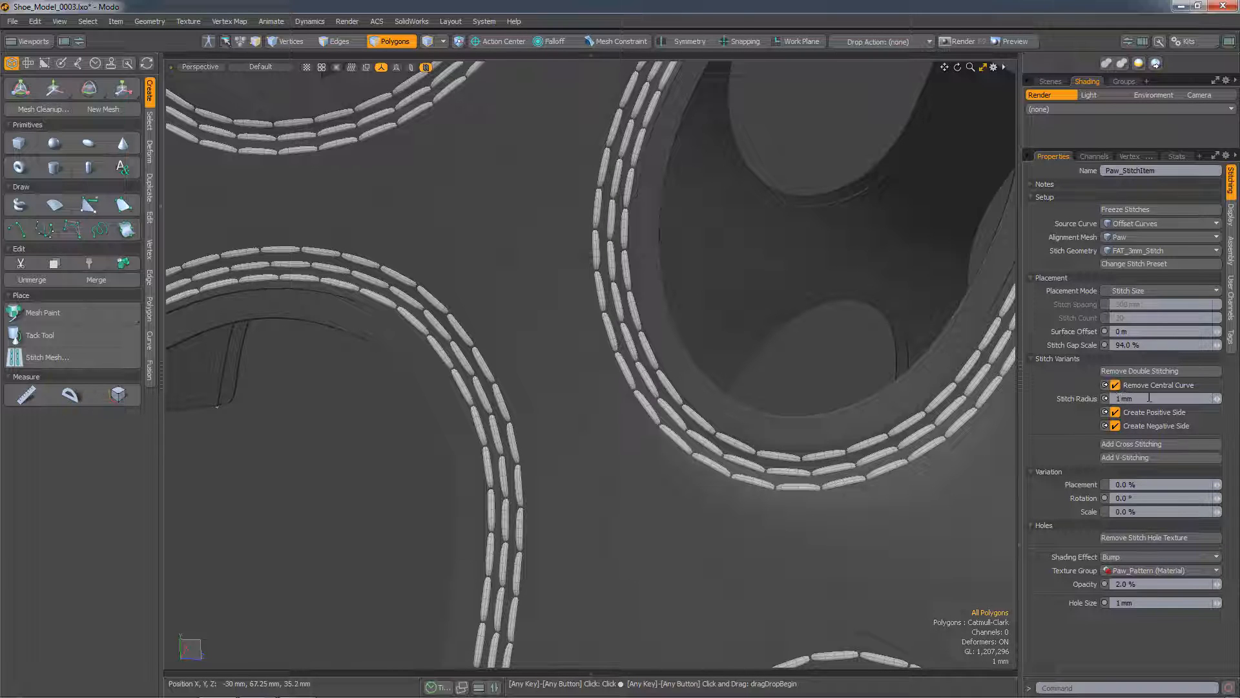
# Step: Try a double-stitch radius of 800 um on the Paw stitches and toggle creation of the positive and negative sides
pyautogui.click(1217, 401)
pyautogui.click(1217, 400)
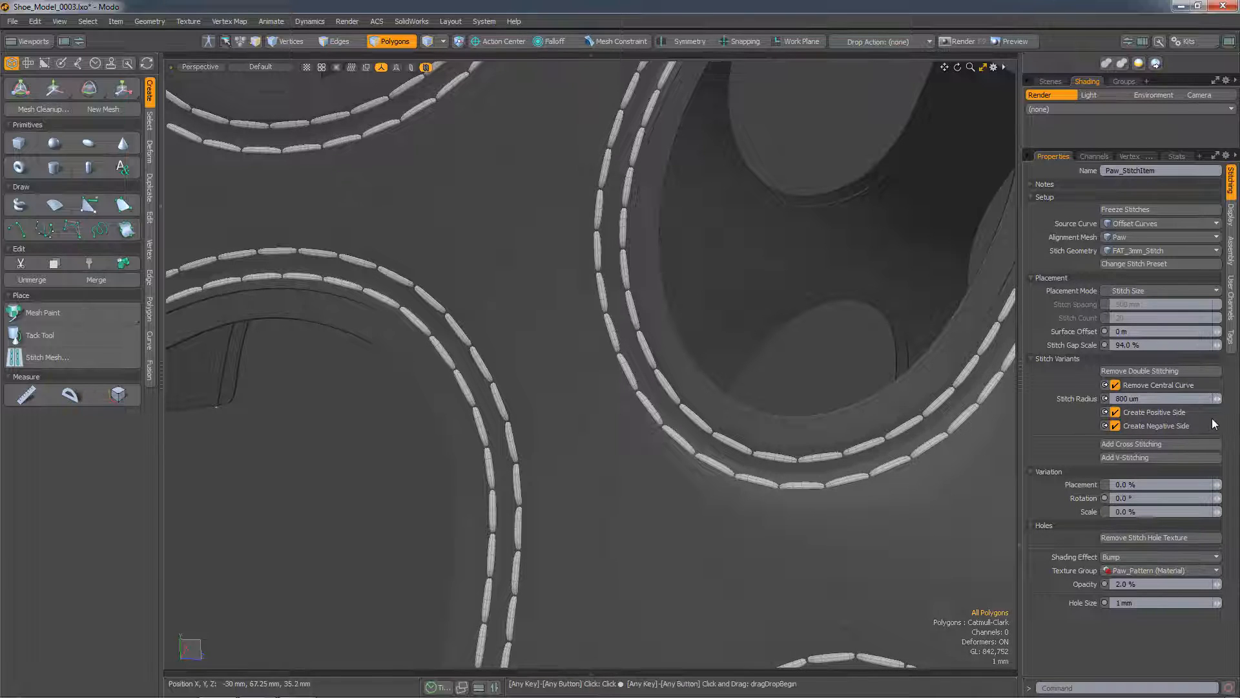
pyautogui.click(1116, 413)
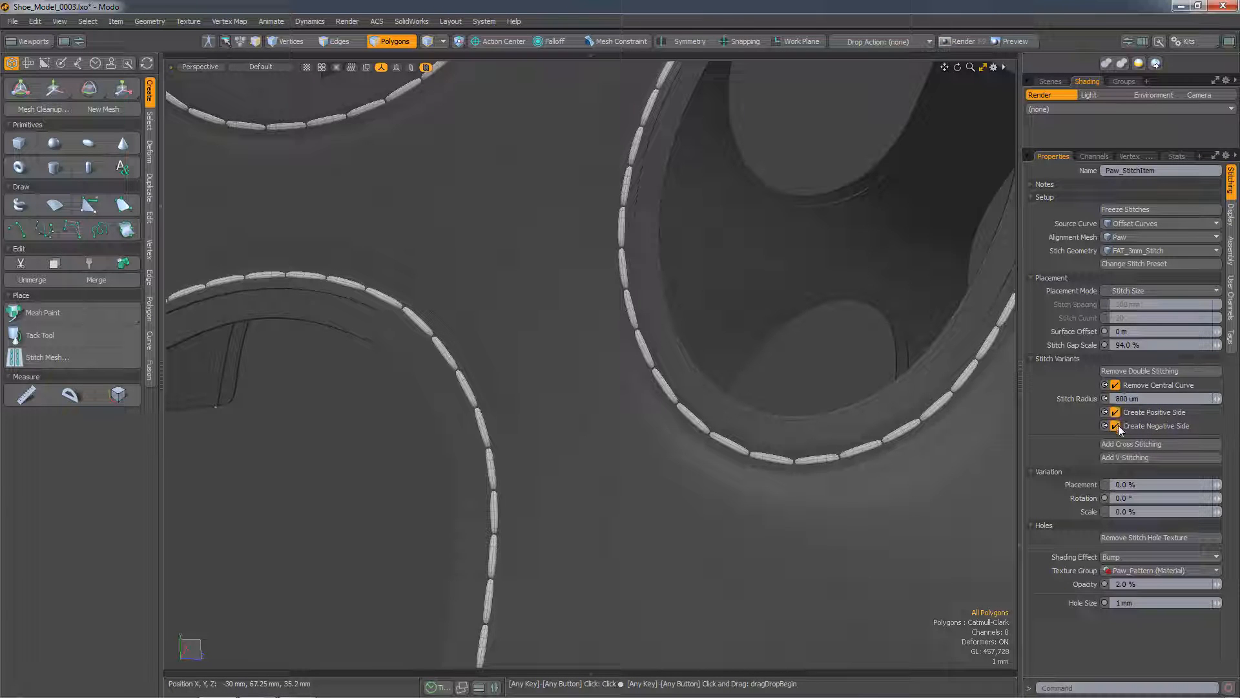
pyautogui.click(1115, 427)
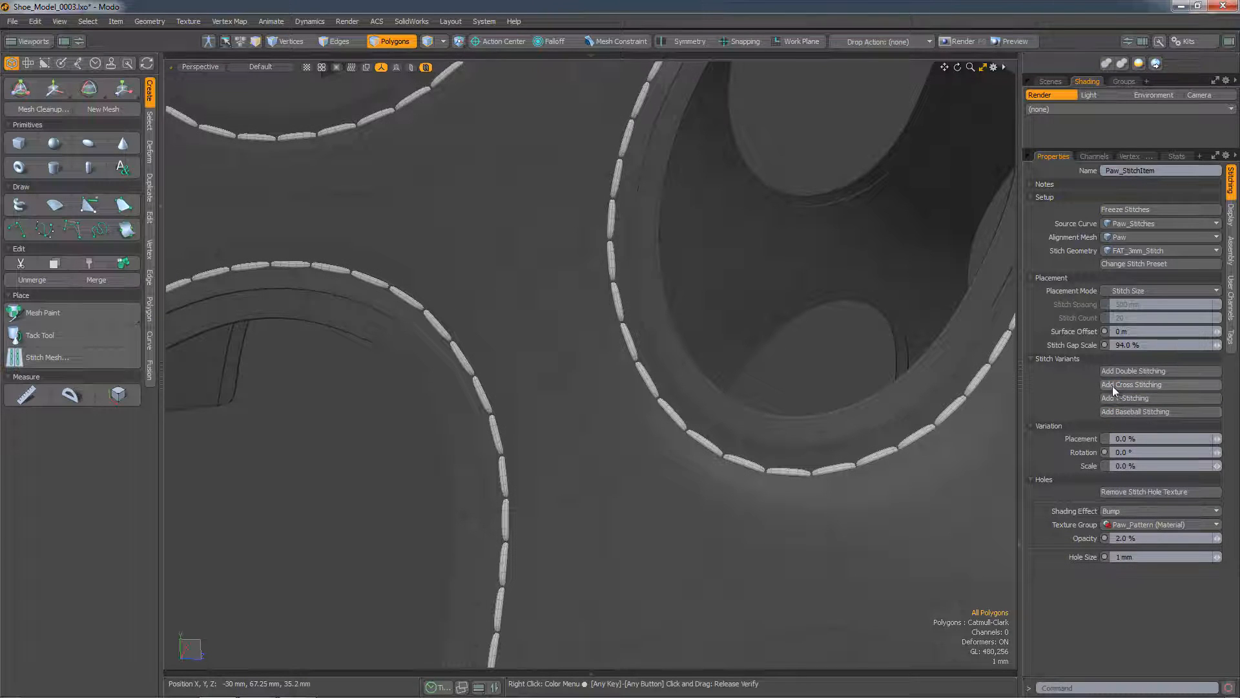
# Step: Try cross stitching on Paw_StitchItem with a rotation of 56.1° and remove it
pyautogui.click(1113, 386)
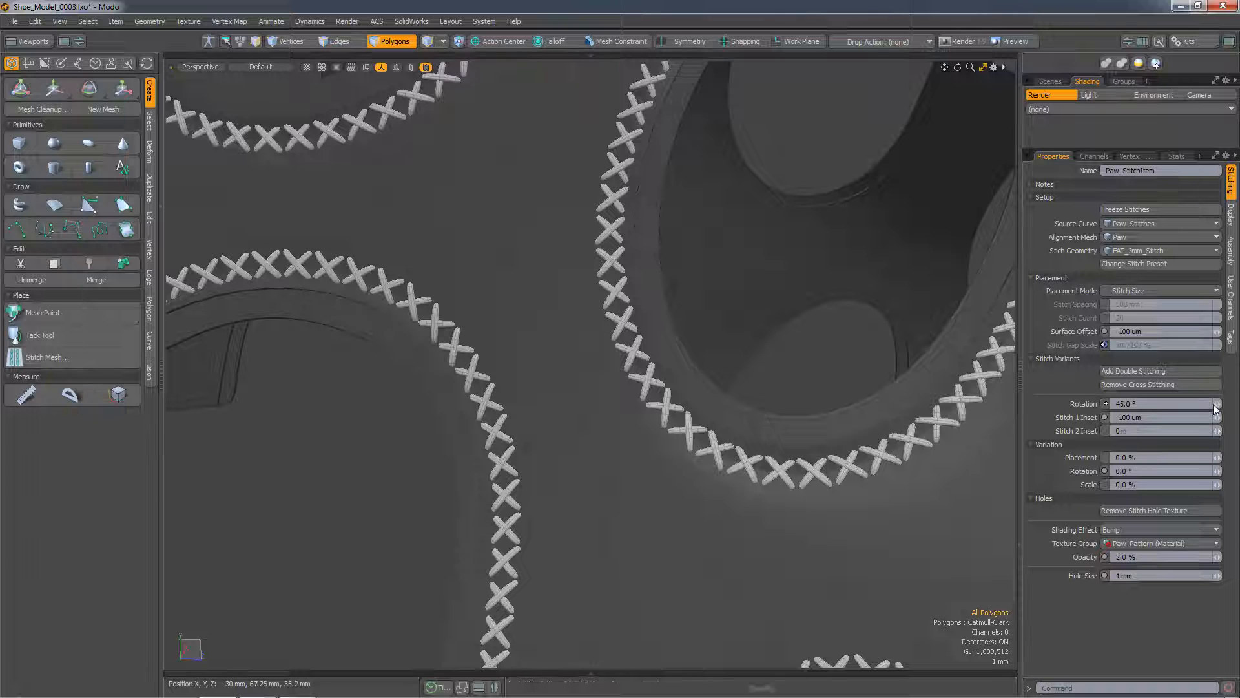
pyautogui.moveTo(1218, 404); pyautogui.dragTo(1227, 382)
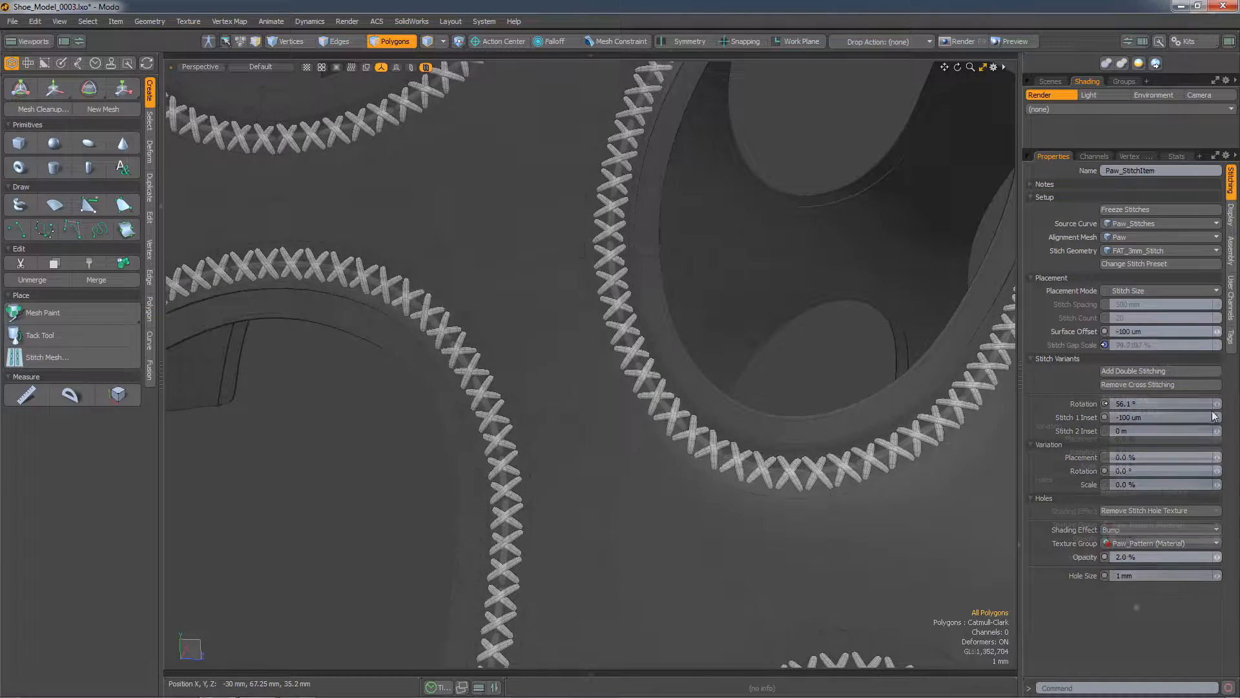
pyautogui.click(1137, 385)
# Step: Try V-stitching on Paw_StitchItem, adjust its rotation and remove it
pyautogui.click(1125, 398)
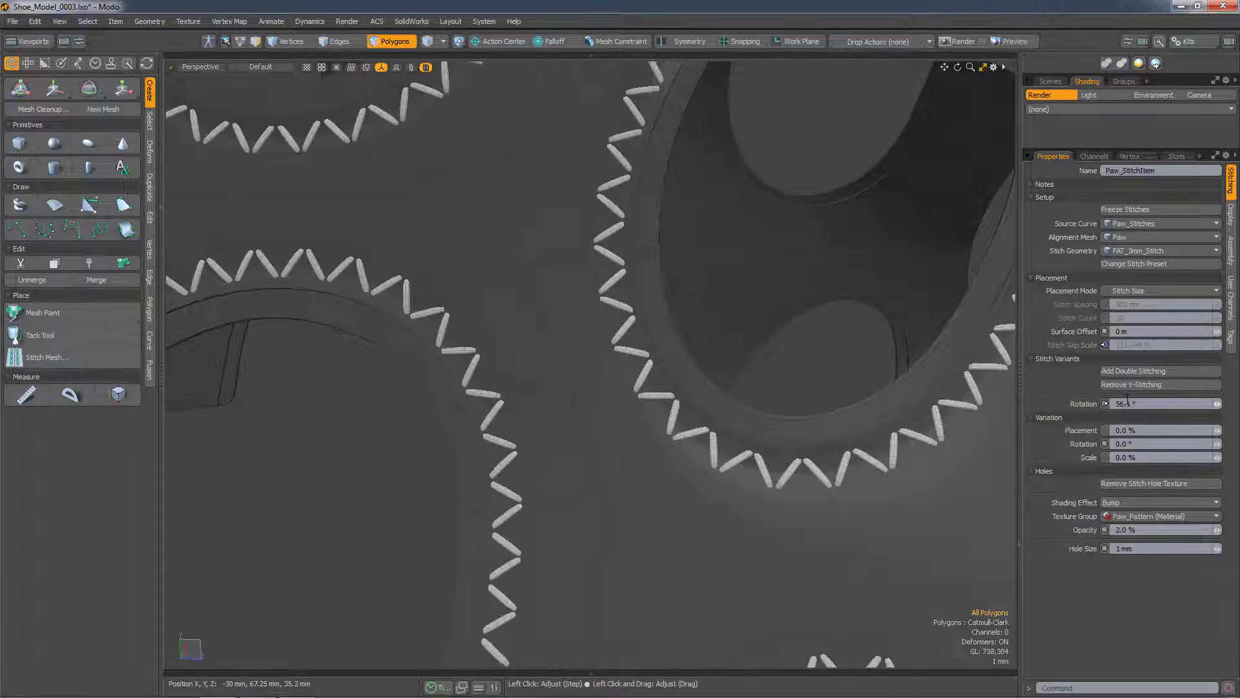
pyautogui.moveTo(1216, 403)
pyautogui.mouseDown()
pyautogui.moveTo(1233, 374)
pyautogui.moveTo(1219, 402)
pyautogui.mouseUp()
pyautogui.click(1131, 385)
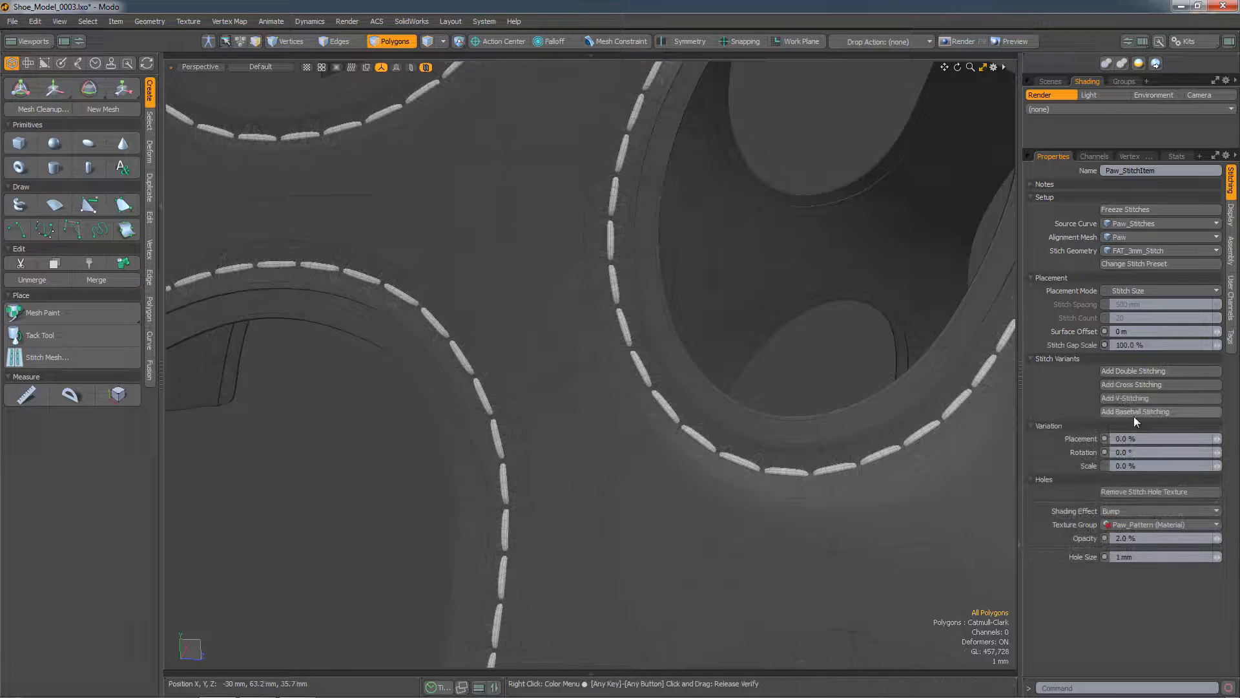
# Step: Add baseball stitching to Paw_StitchItem and adjust its rotation
pyautogui.click(1137, 411)
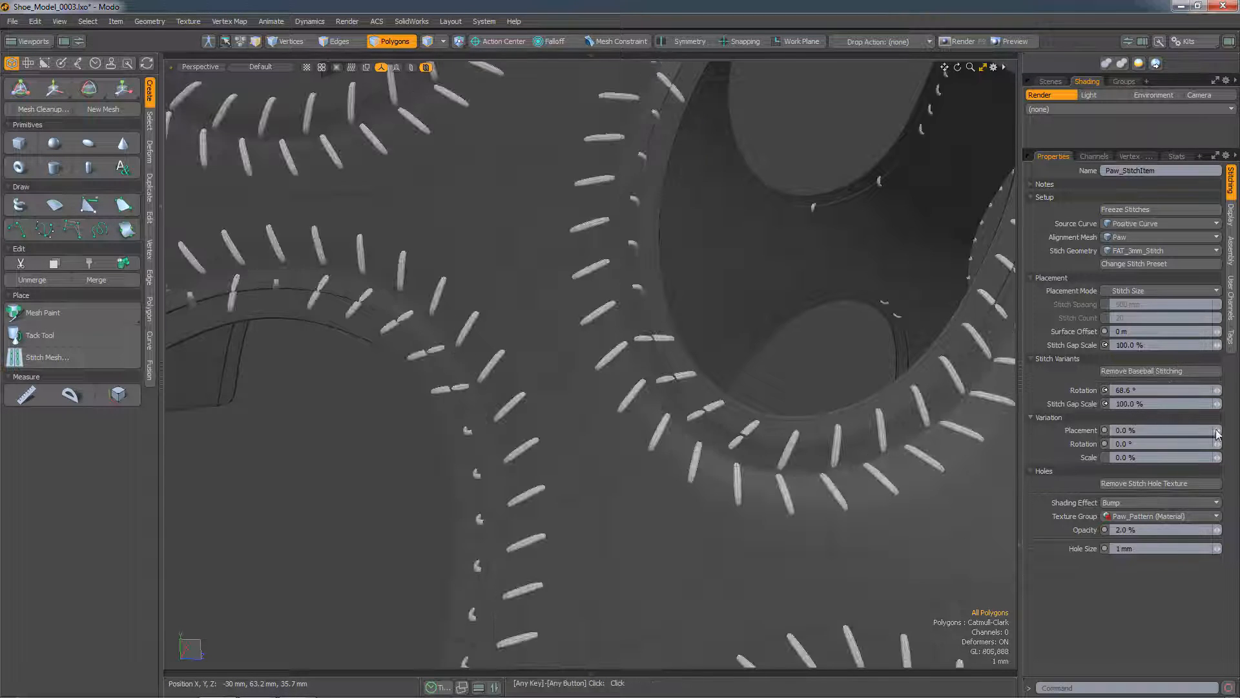
pyautogui.moveTo(1217, 390)
pyautogui.mouseDown()
pyautogui.moveTo(1156, 407)
pyautogui.moveTo(1213, 405)
pyautogui.mouseUp()
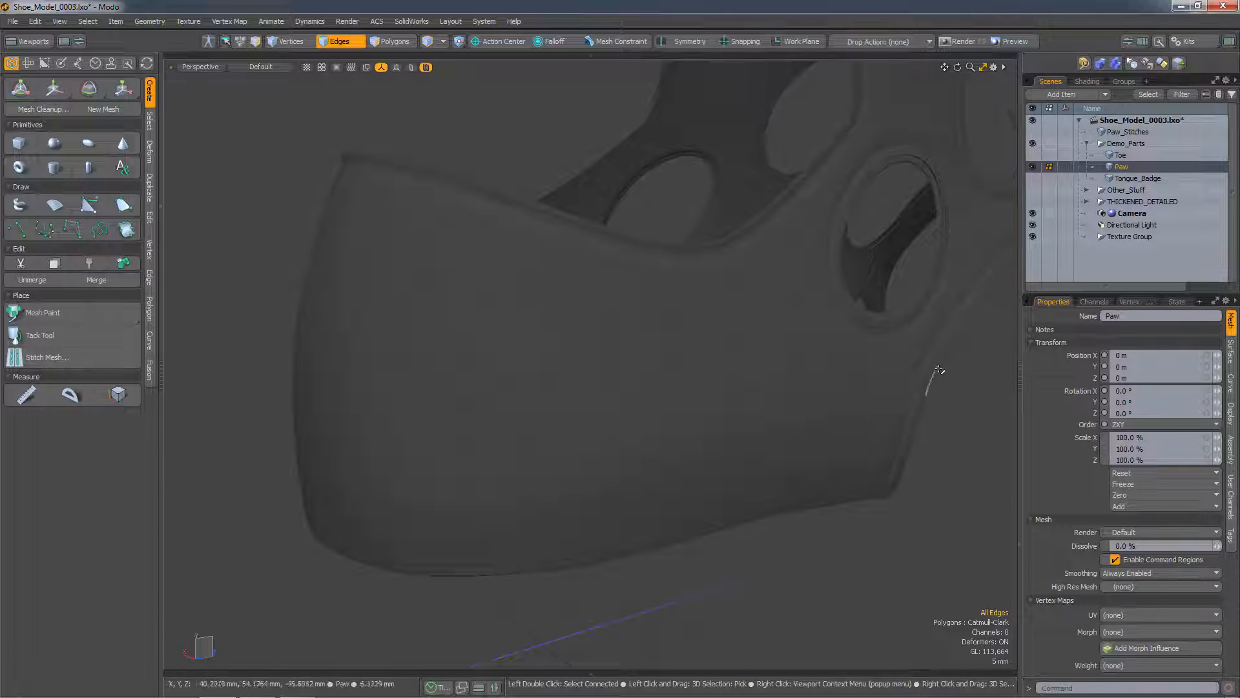
# Step: Select the edge run across the middle of the Paw mesh's lower band, from the near side around its end to the far side
pyautogui.click(819, 427)
pyautogui.keyDown('shift'); pyautogui.click(768, 428); pyautogui.keyUp('shift')
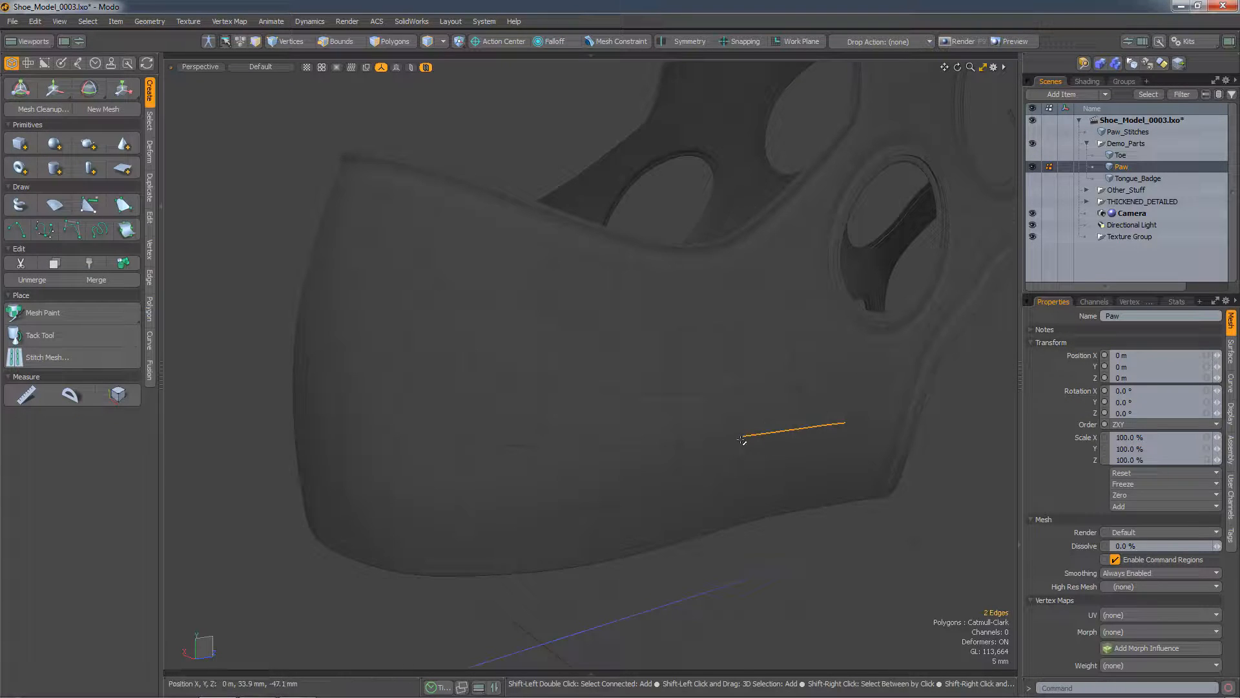
pyautogui.press('Up')
pyautogui.press('Up')
pyautogui.press('Up')
pyautogui.press('Up')
pyautogui.press('Up')
pyautogui.press('Up')
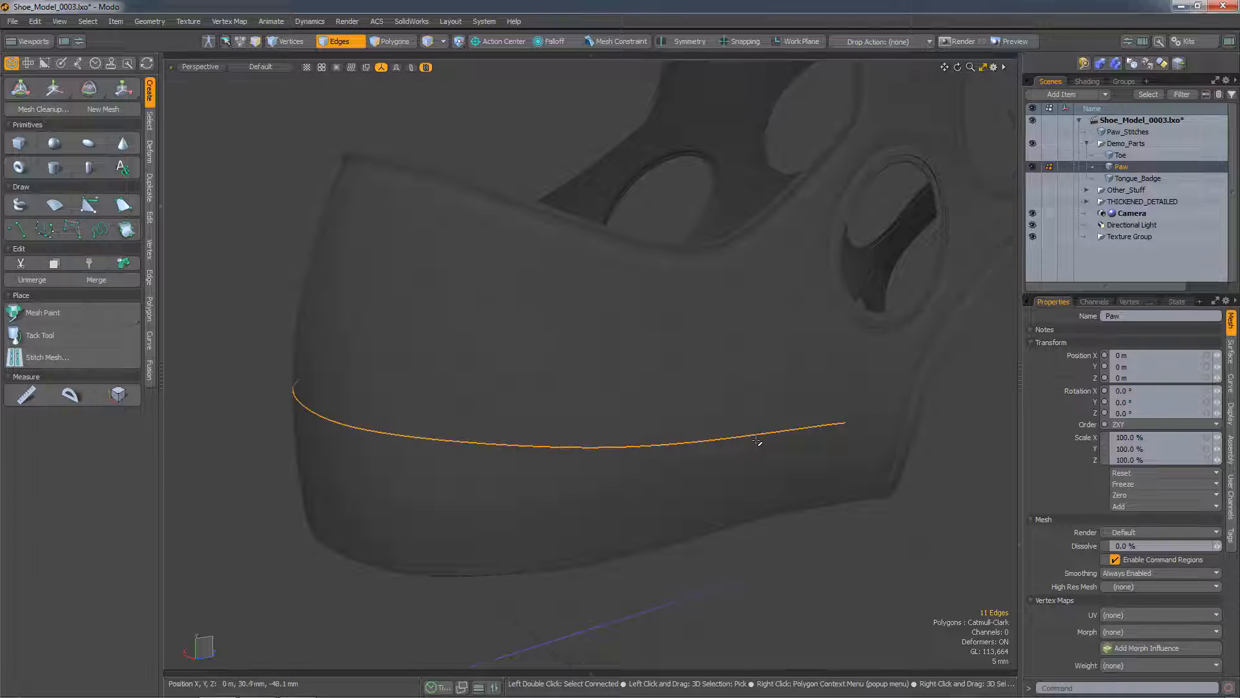
pyautogui.press('Up')
pyautogui.press('Up')
pyautogui.press('Up')
pyautogui.press('Up')
pyautogui.press('Up')
pyautogui.press('Up')
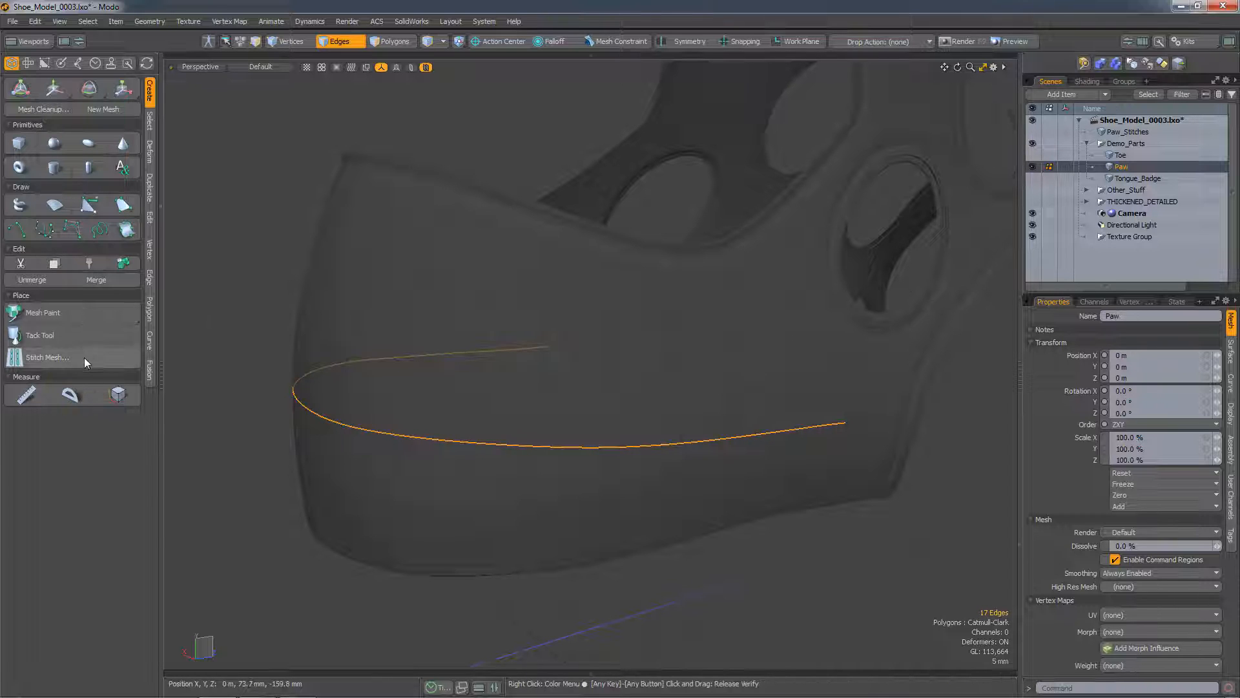
# Step: Create a Stitch Mesh from the selected edges using an assembly preset, Selected Edges (Procedural) as curve source, and the Triple Stitch preset
pyautogui.click(47, 357)
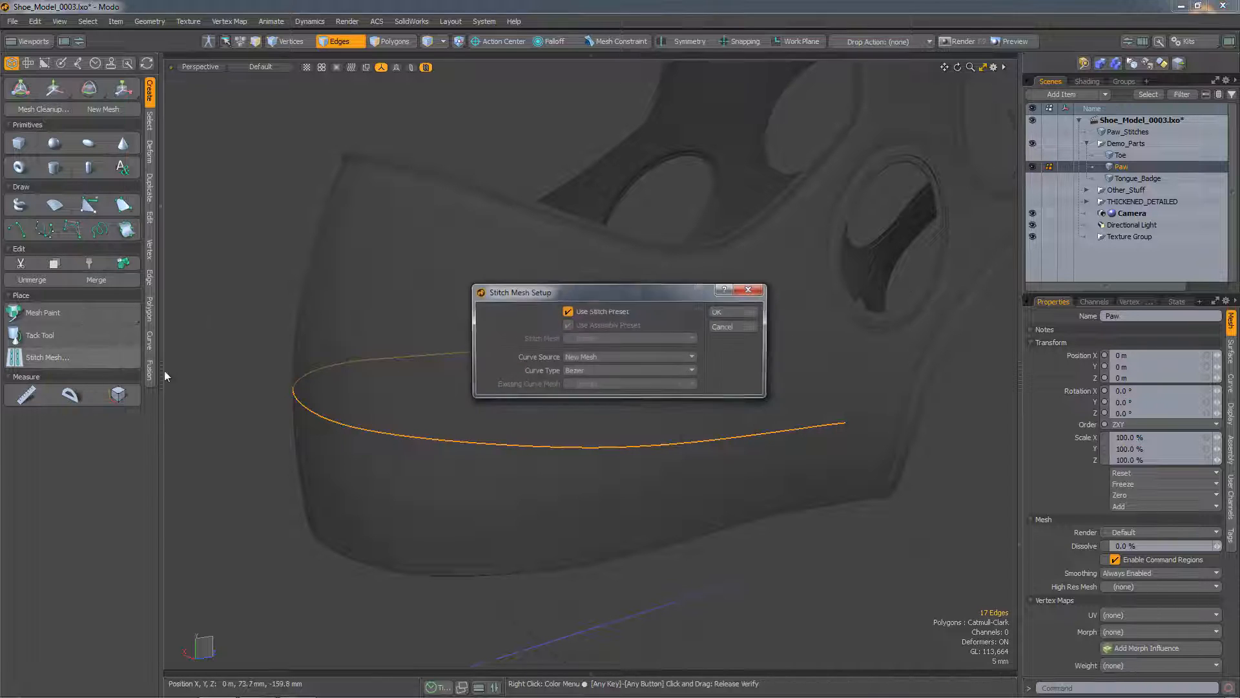
pyautogui.click(568, 312)
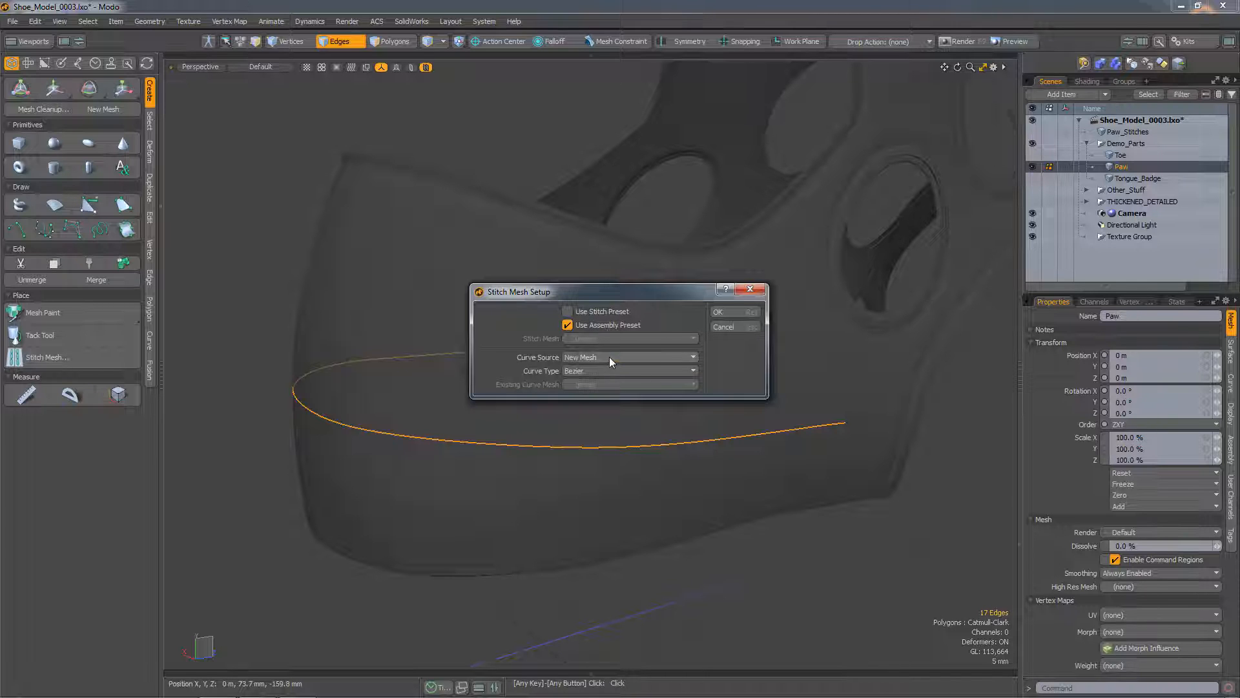
pyautogui.click(610, 356)
pyautogui.click(609, 336)
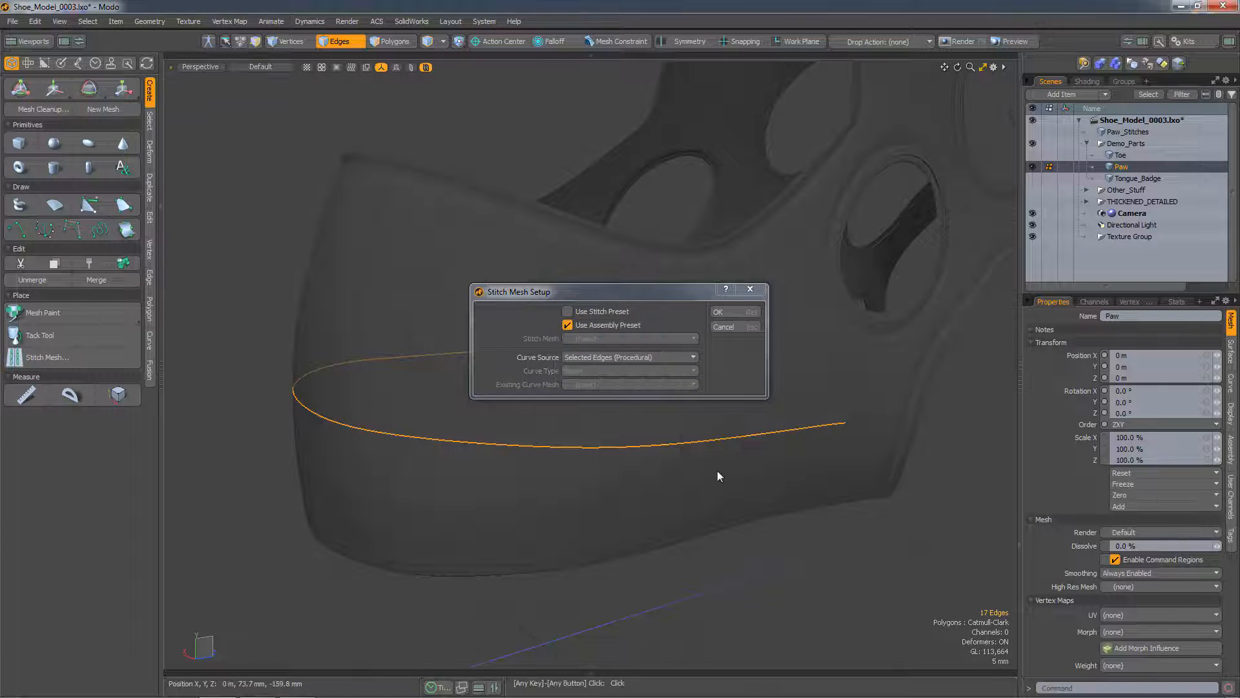
pyautogui.click(719, 311)
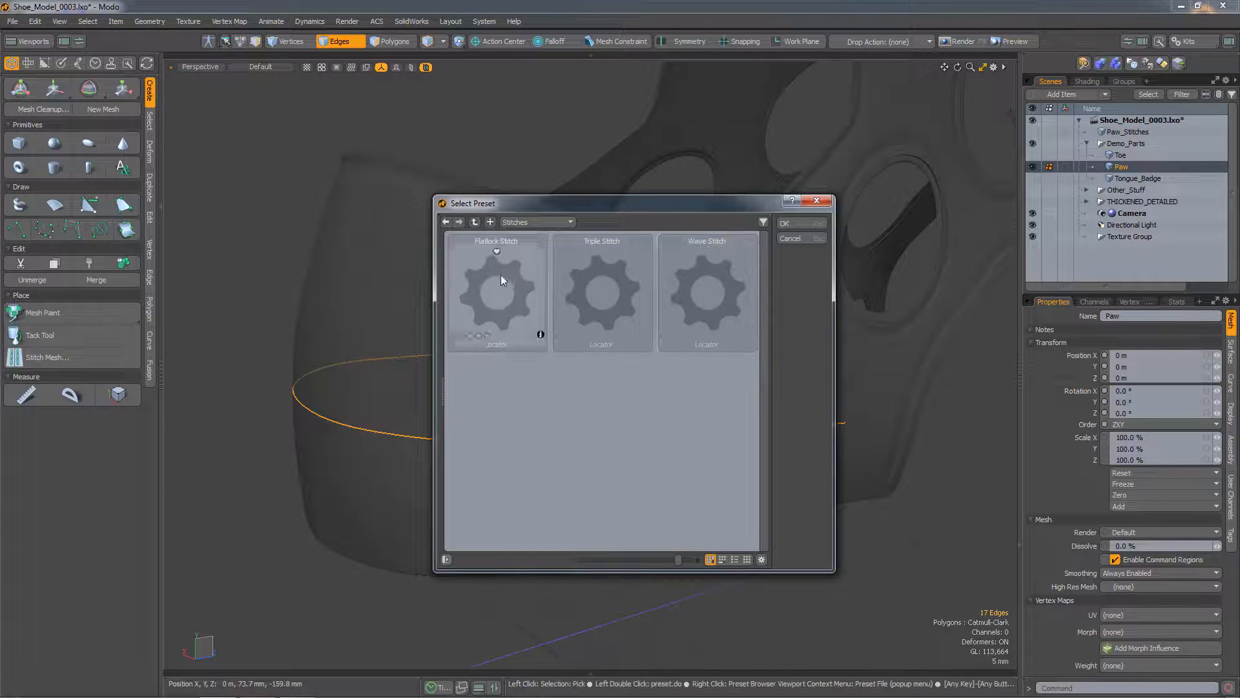
pyautogui.click(608, 291)
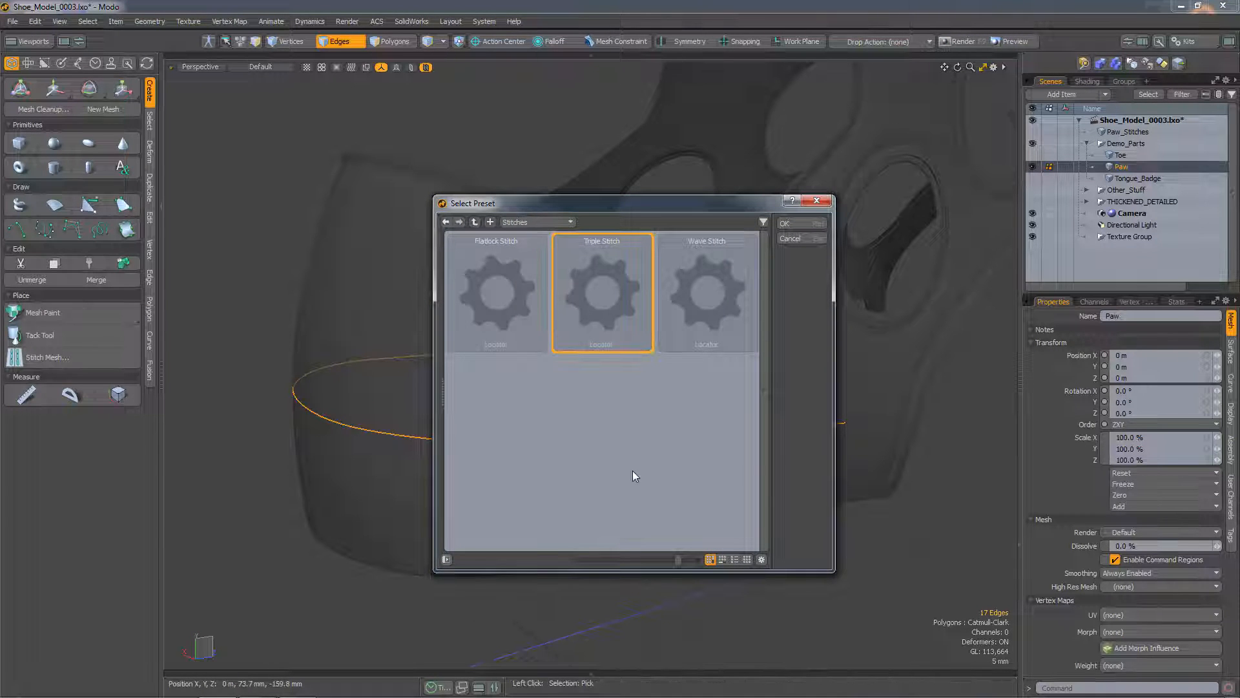
pyautogui.click(785, 224)
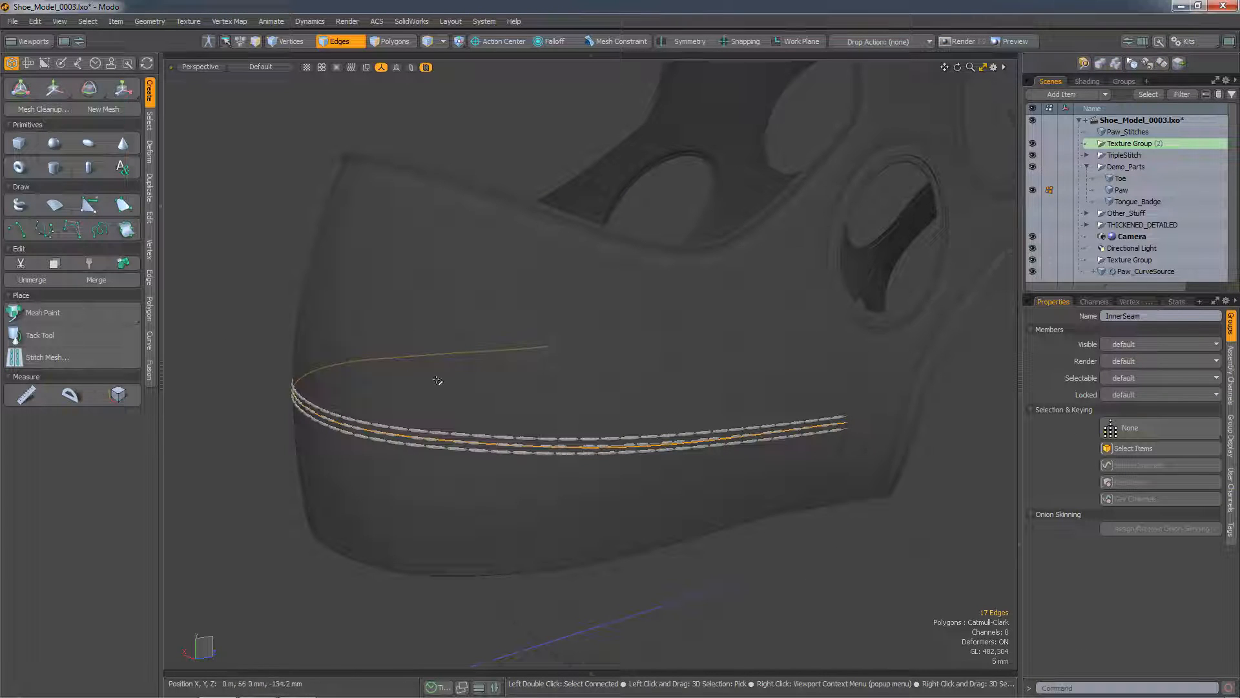
# Step: Clear the edge selection and set the triple stitch assembly's Stitch Radius to 1.4 mm
pyautogui.keyDown('ctrl'); pyautogui.keyDown('alt'); pyautogui.moveTo(575, 471); pyautogui.dragTo(607, 409); pyautogui.keyUp('alt'); pyautogui.keyUp('ctrl')
pyautogui.click(653, 649)
pyautogui.scroll(2, 601, 438)
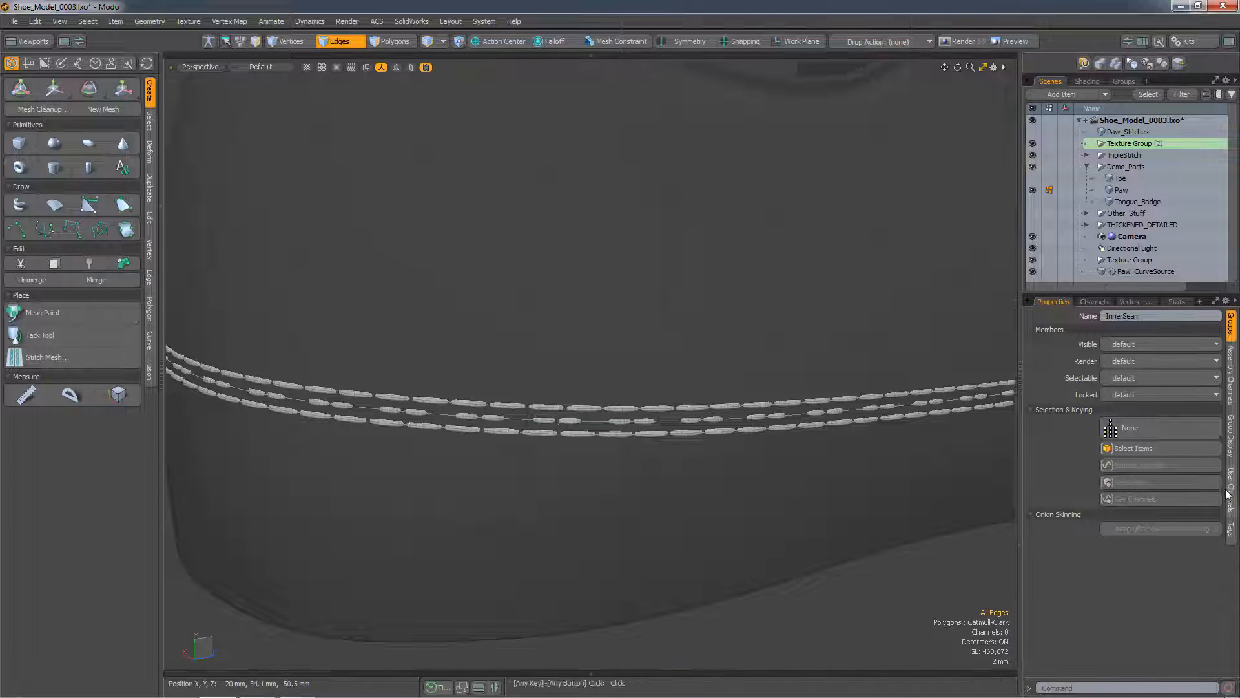
pyautogui.click(1231, 395)
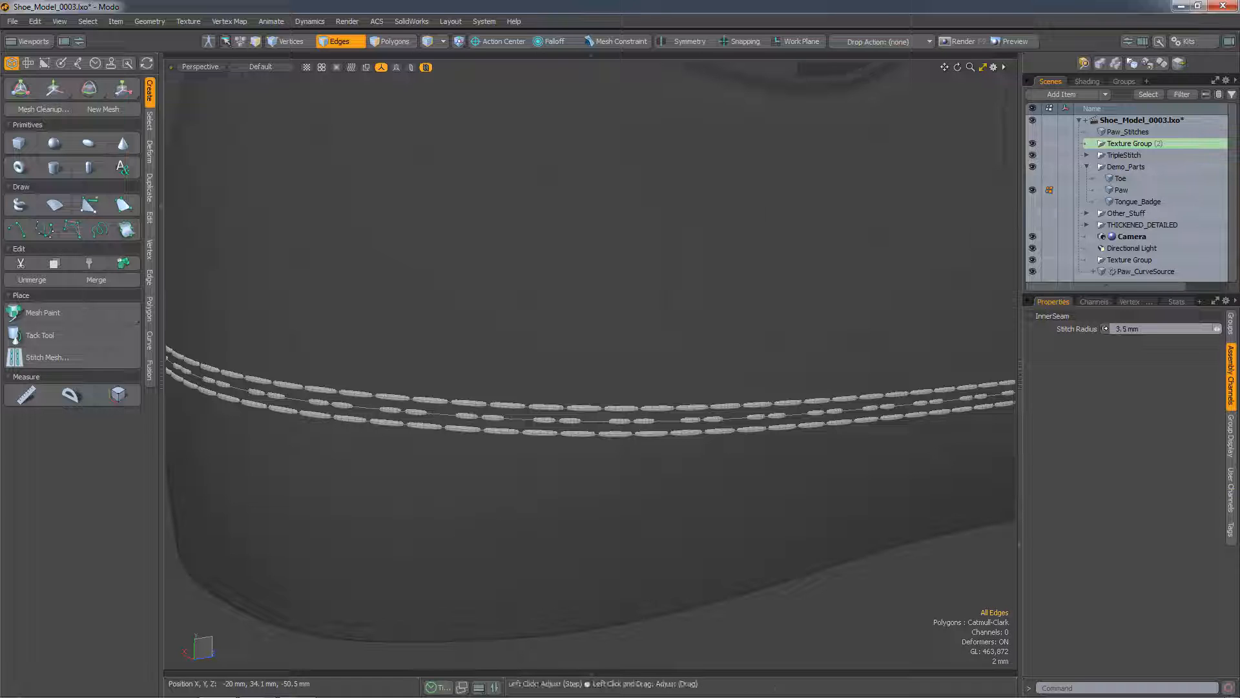
pyautogui.moveTo(1218, 328); pyautogui.dragTo(1214, 339)
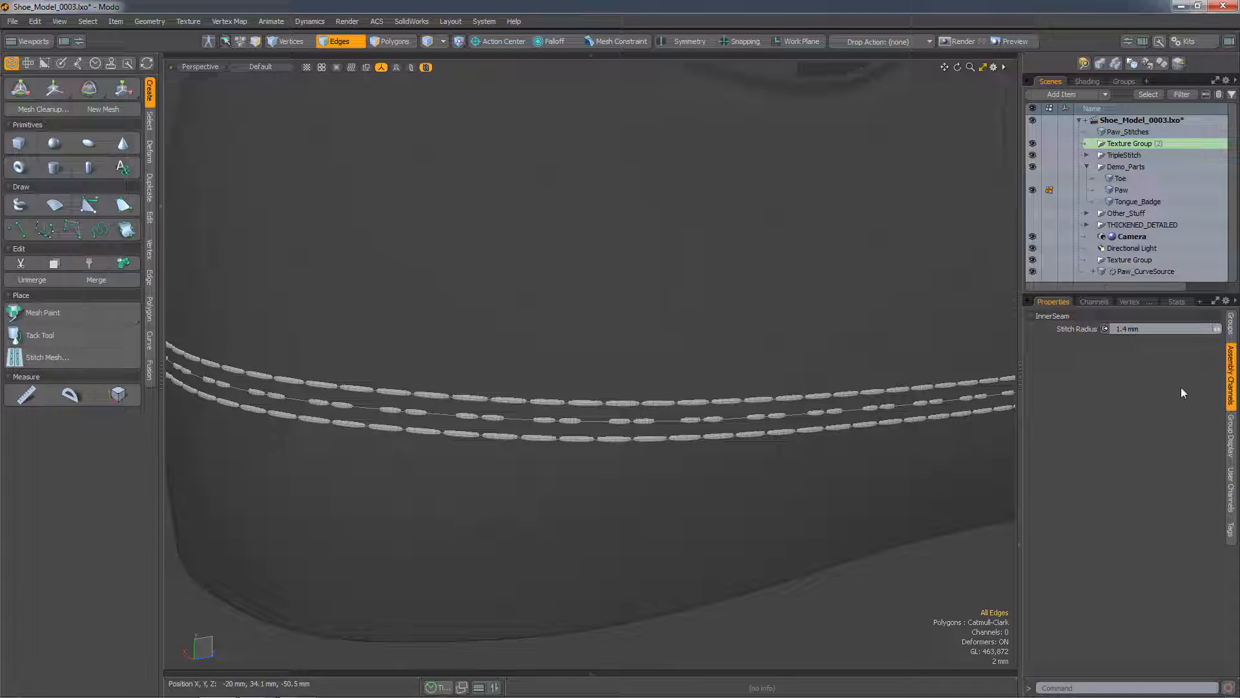
# Step: Select the Paw mesh's edge run just below the triple stitching, from the near side around its end to the far side
pyautogui.scroll(-5, 529, 310)
pyautogui.keyDown('alt'); pyautogui.keyDown('shift'); pyautogui.moveTo(529, 310); pyautogui.dragTo(529, 277); pyautogui.keyUp('shift'); pyautogui.keyUp('alt')
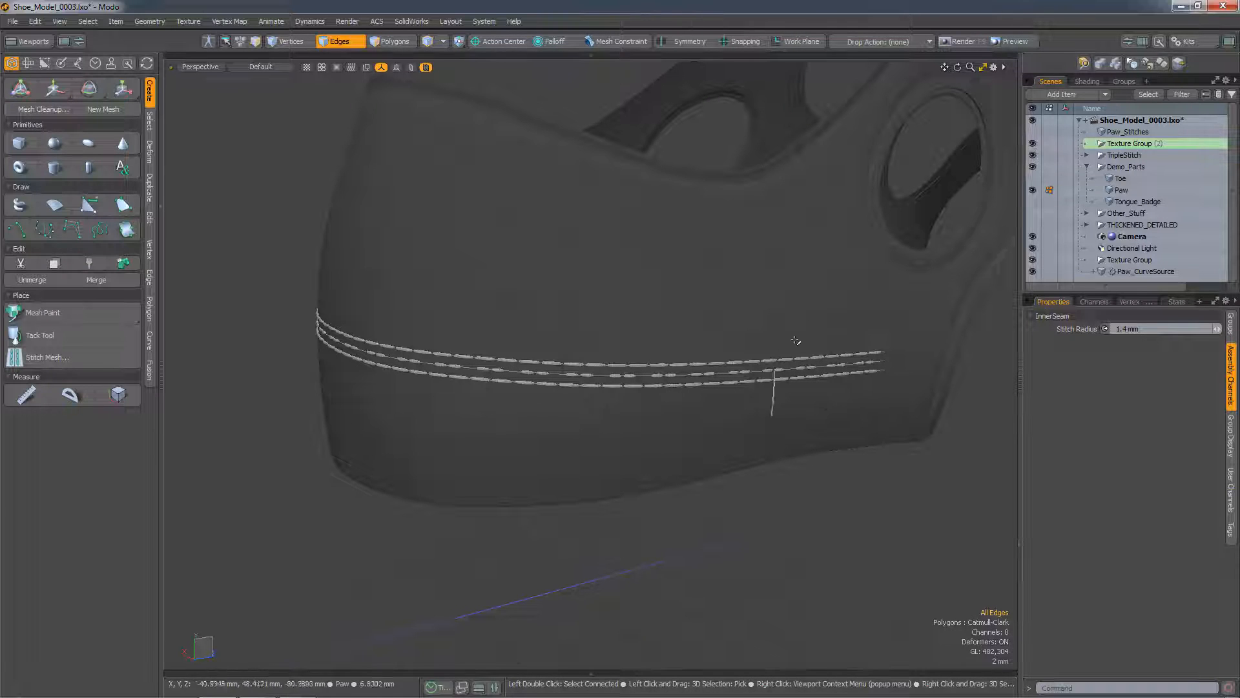
pyautogui.click(838, 411)
pyautogui.keyDown('shift'); pyautogui.click(803, 413); pyautogui.keyUp('shift')
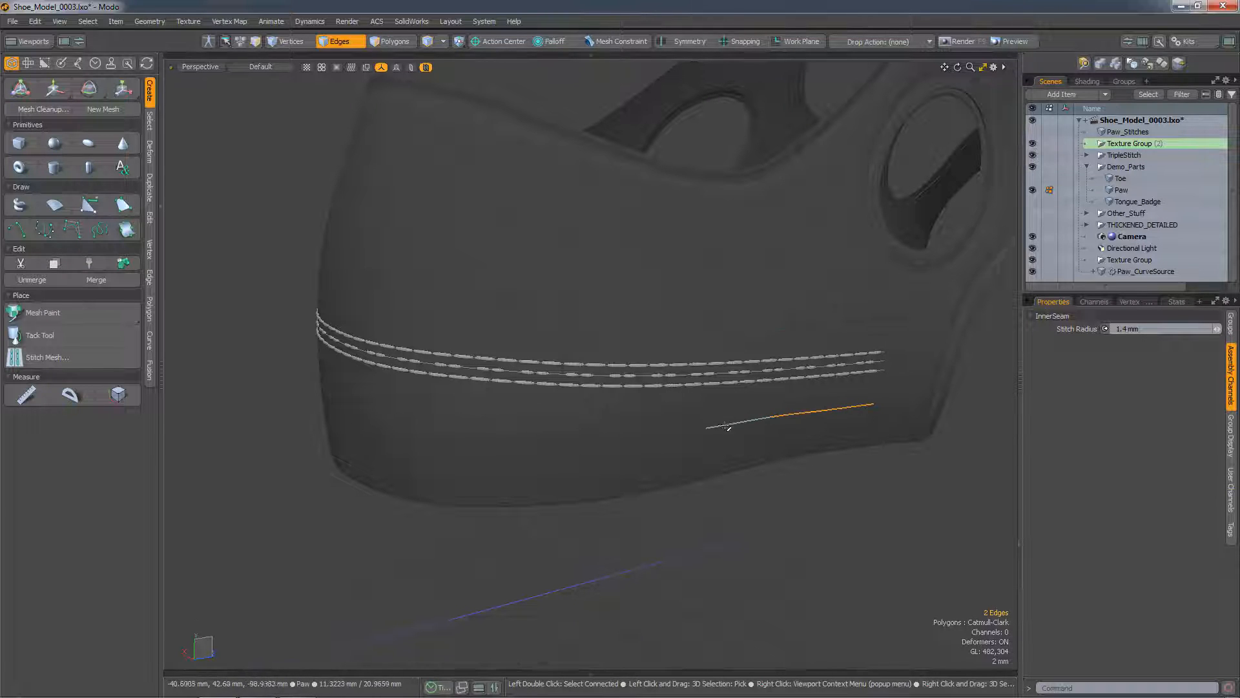
pyautogui.press('Up')
pyautogui.press('Up')
pyautogui.press('Up')
pyautogui.press('Up')
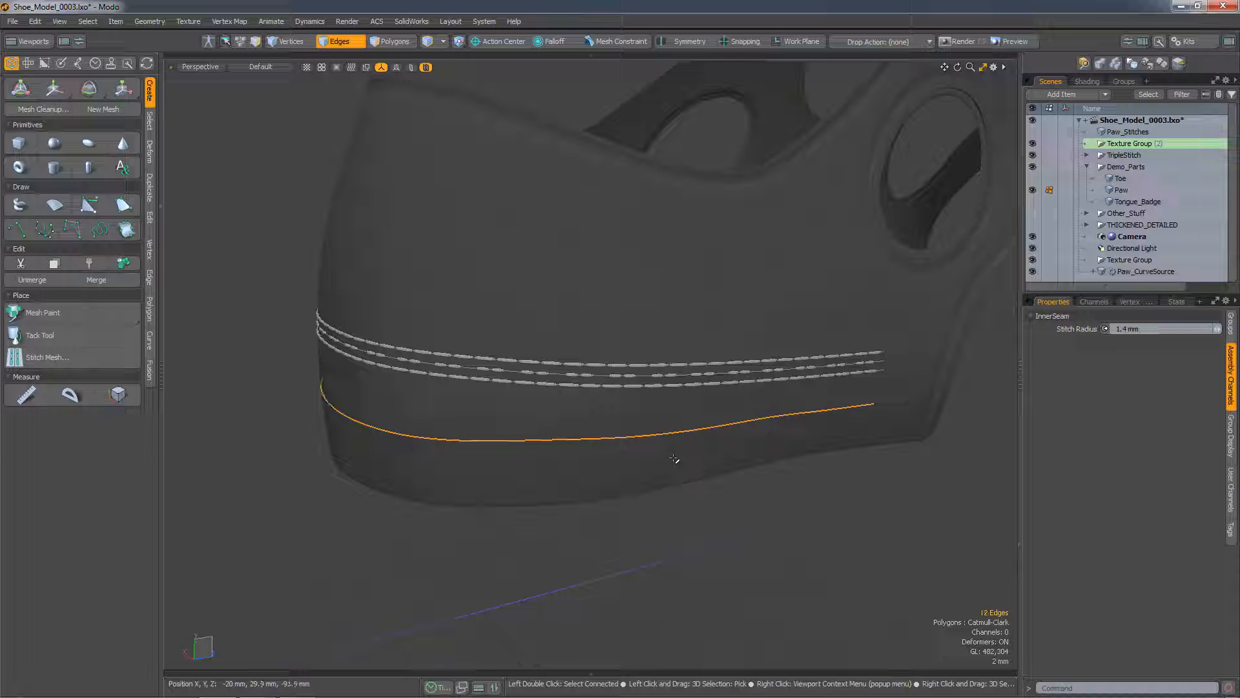
# Step: Create a Stitch Mesh on the lower edge run with Selected Edges (Procedural) as curve source and the Wave Stitch assembly preset
pyautogui.click(98, 363)
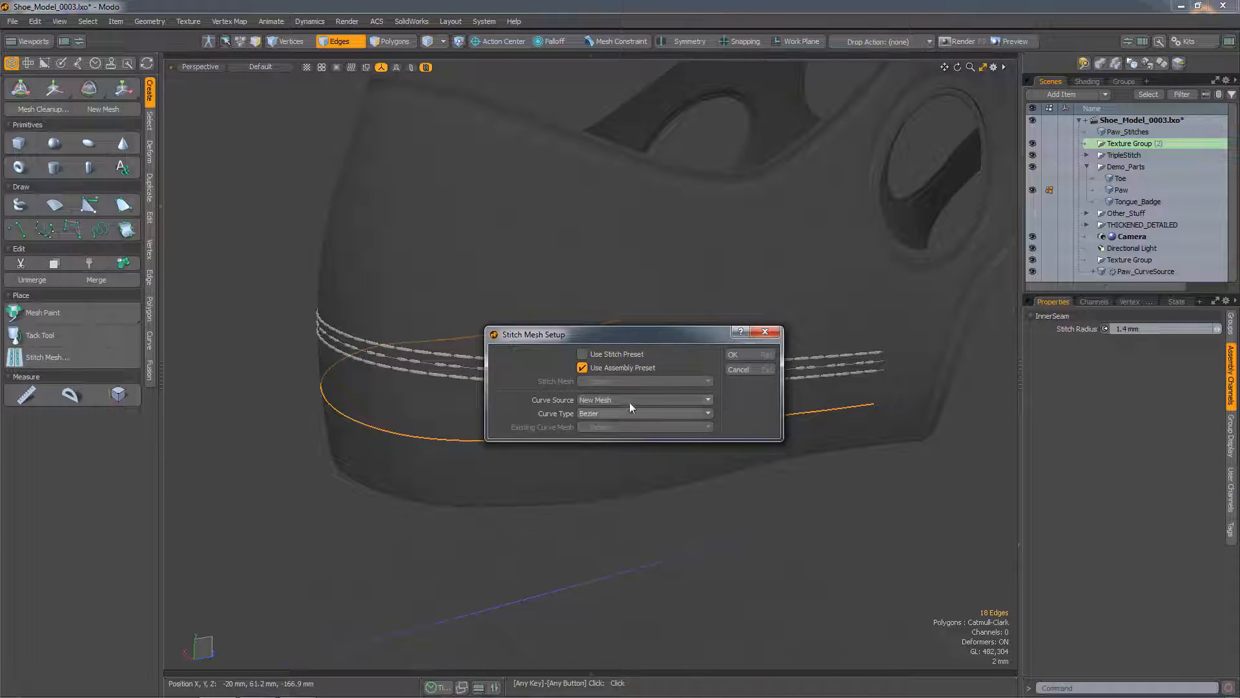
pyautogui.click(629, 400)
pyautogui.click(623, 372)
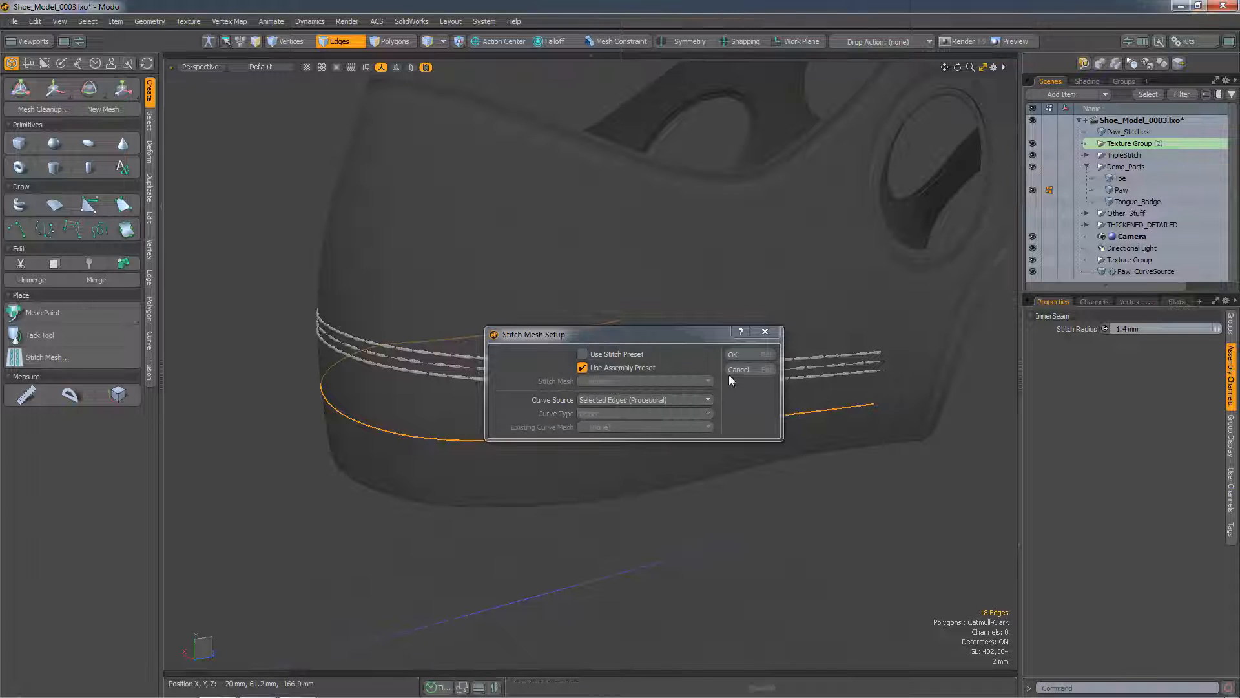
pyautogui.click(732, 355)
pyautogui.click(708, 296)
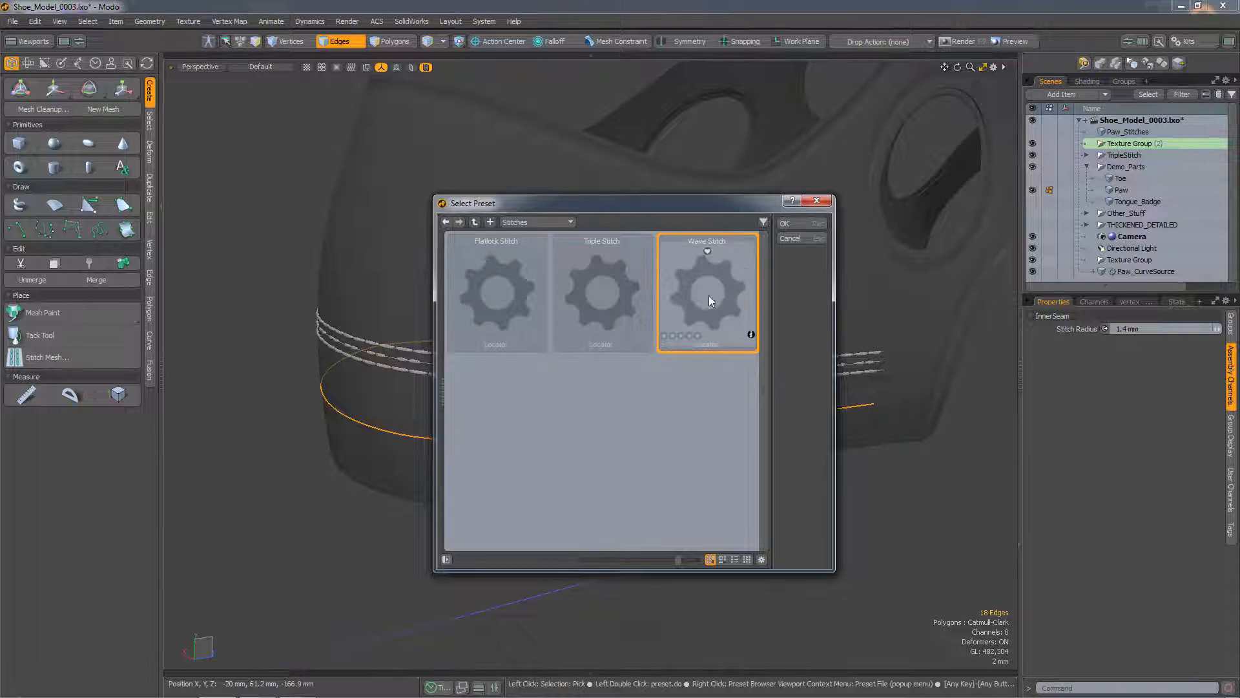
pyautogui.click(787, 223)
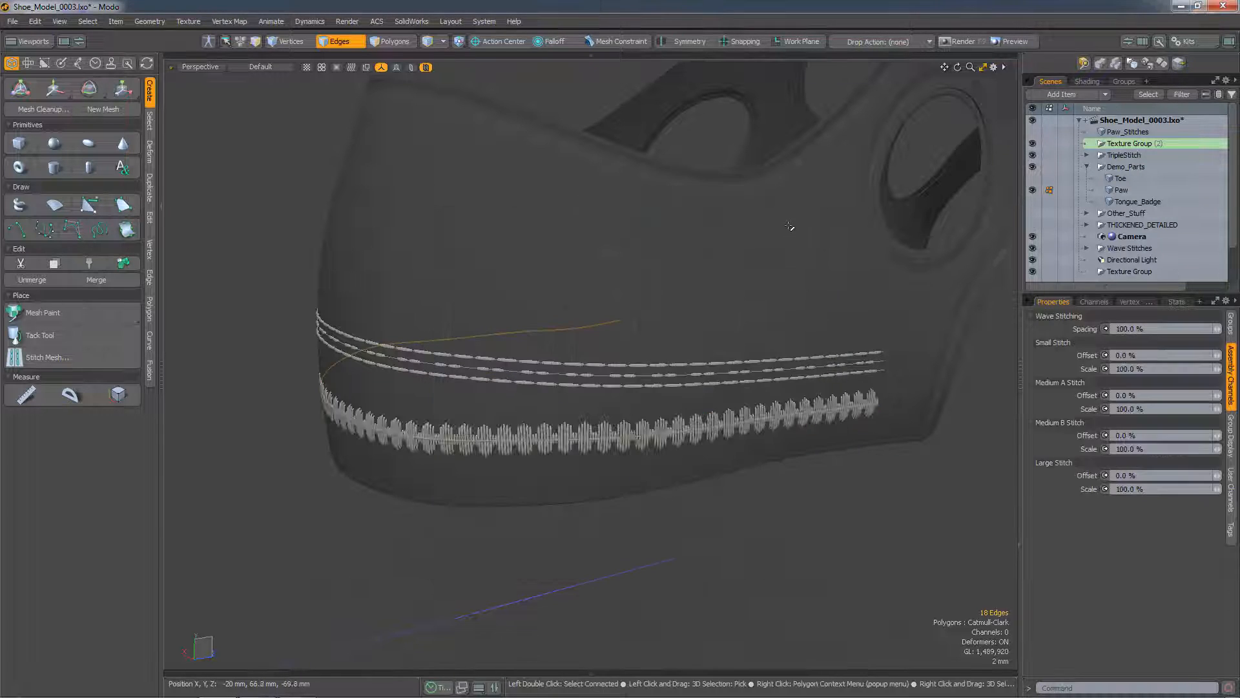
# Step: Clear the edge selection and set Wave Stitching to Spacing 109.5%, Small Stitch Offset 30%, Scale 93%, Medium A Offset -9%, Scale 84%, Medium B Offset 26.5%
pyautogui.keyDown('ctrl'); pyautogui.keyDown('alt'); pyautogui.moveTo(701, 458); pyautogui.dragTo(762, 446); pyautogui.keyUp('alt'); pyautogui.keyUp('ctrl')
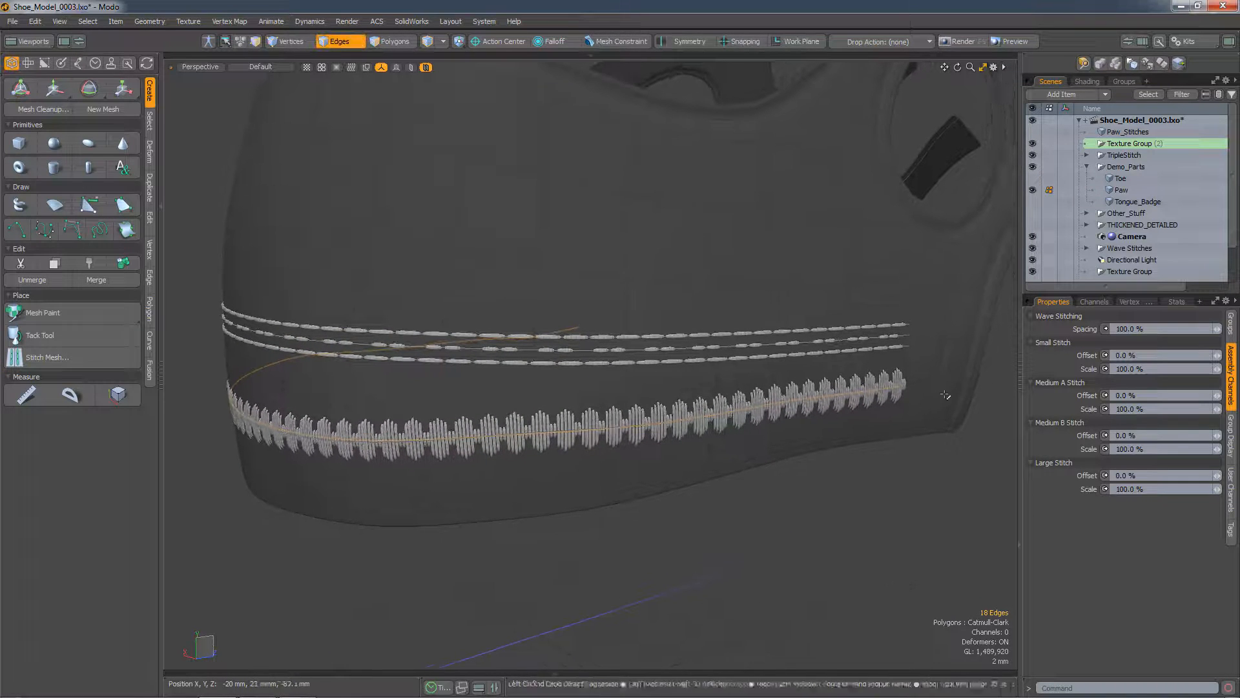
pyautogui.click(858, 501)
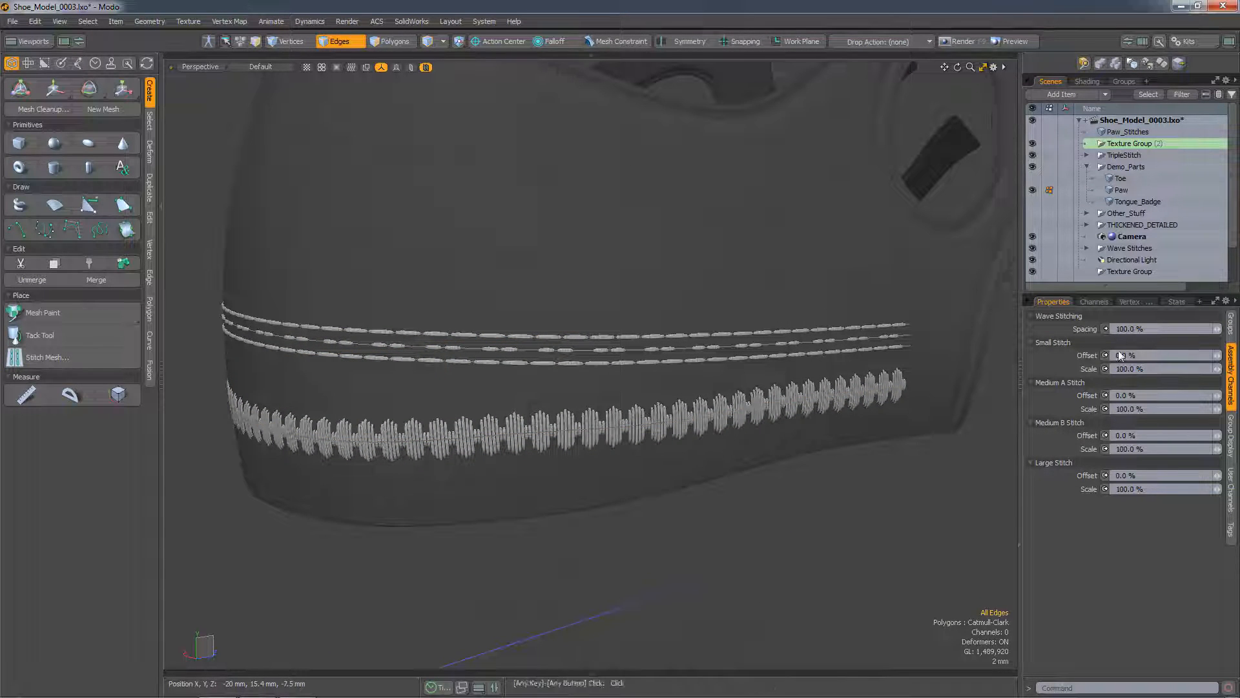
pyautogui.scroll(2, 754, 400)
pyautogui.keyDown('alt'); pyautogui.moveTo(722, 388); pyautogui.dragTo(762, 376); pyautogui.keyUp('alt')
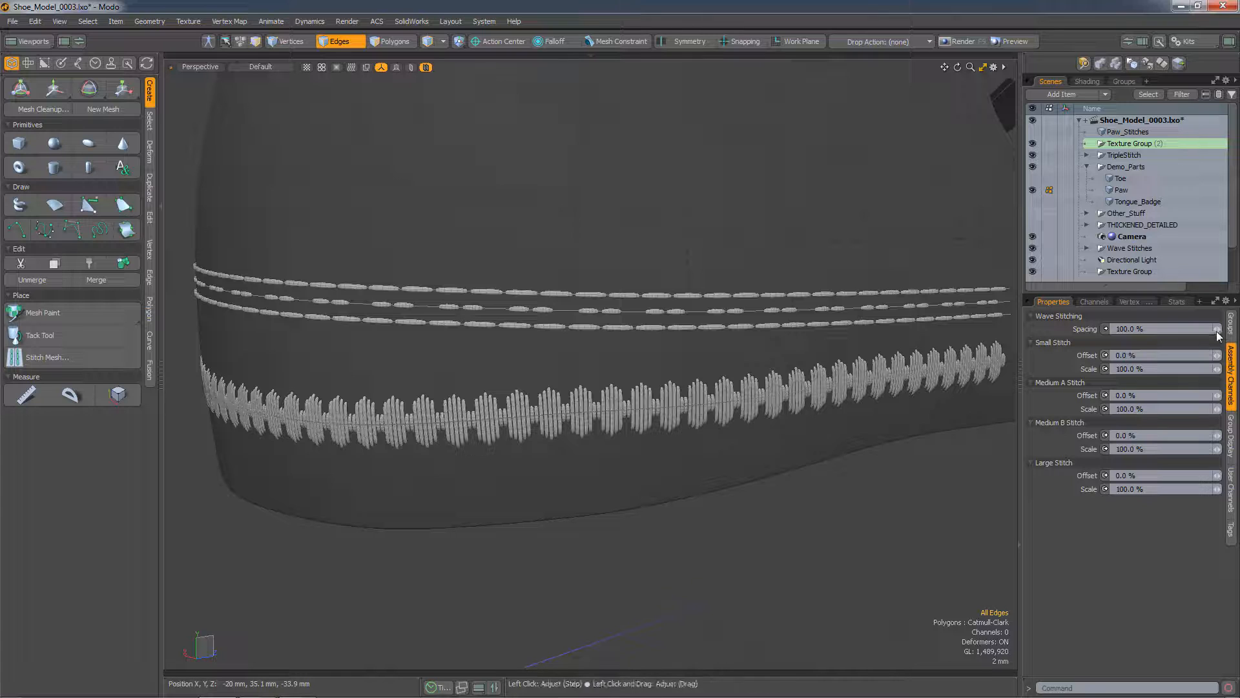
pyautogui.moveTo(1217, 329); pyautogui.dragTo(1218, 435)
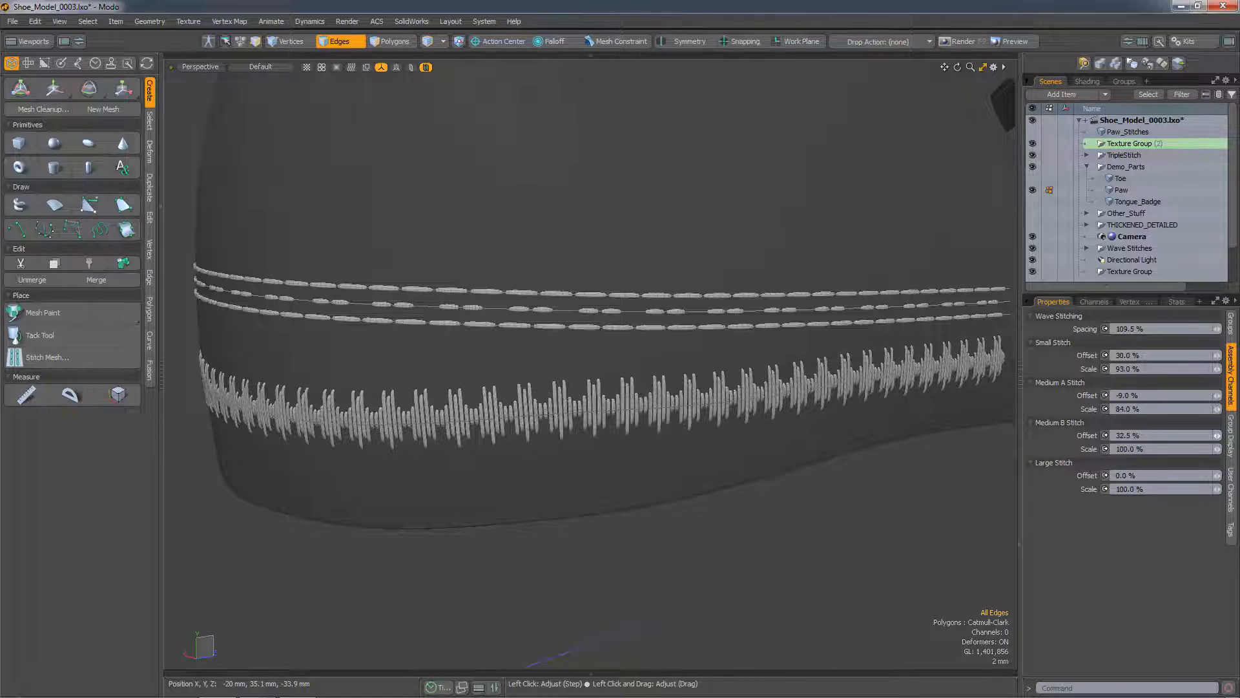
pyautogui.moveTo(1217, 435); pyautogui.dragTo(1217, 435)
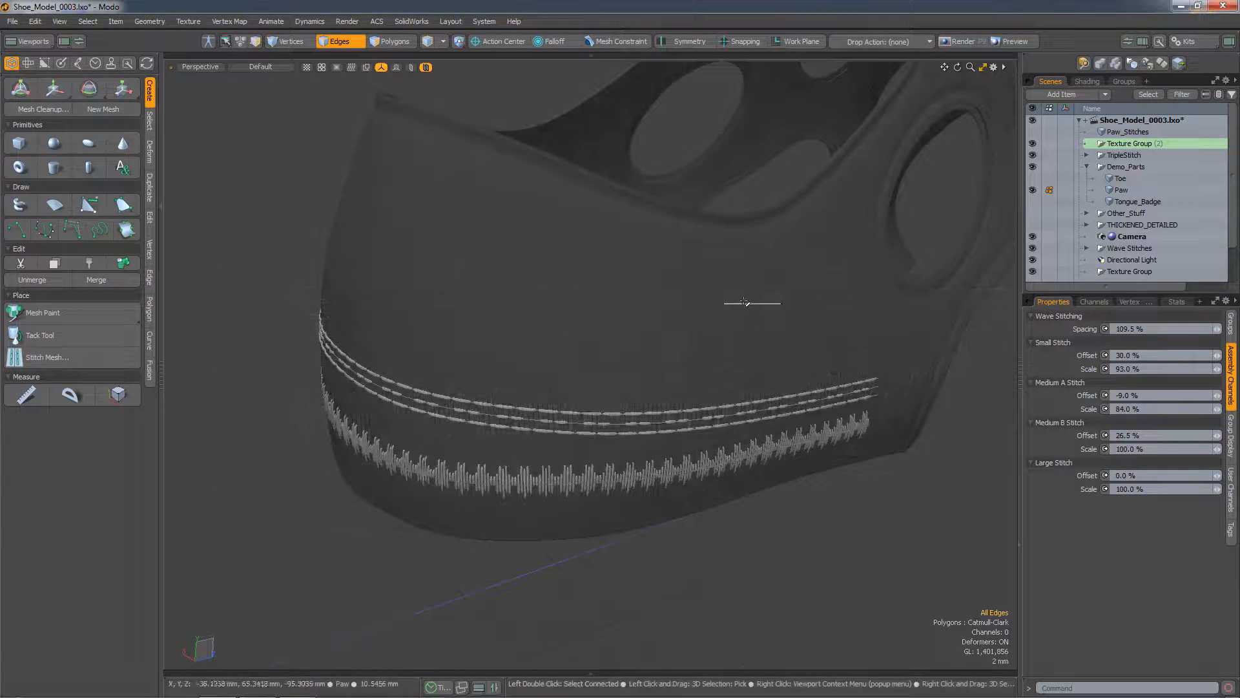
# Step: Select the Paw mesh's edge run above the triple stitching, from the near side around its end to the far side
pyautogui.moveTo(751, 304); pyautogui.dragTo(691, 301)
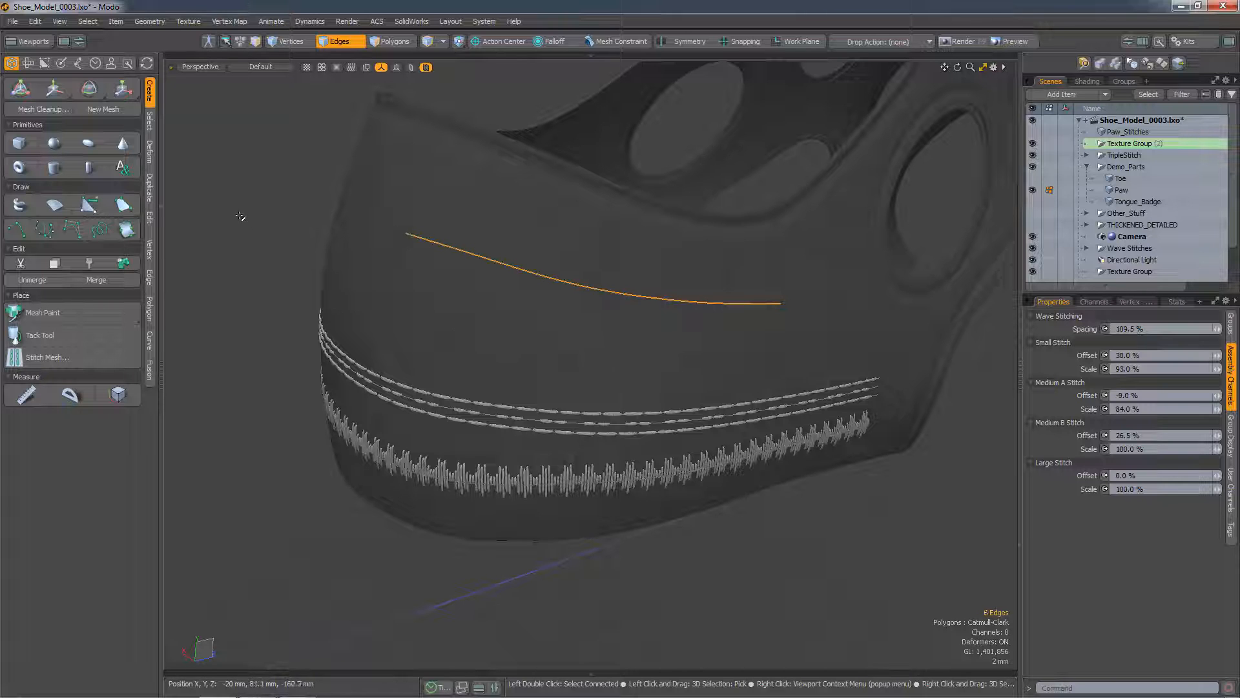
pyautogui.press('Up')
pyautogui.press('Up')
pyautogui.press('Up')
pyautogui.press('Up')
pyautogui.press('Up')
pyautogui.press('Up')
pyautogui.press('Up')
pyautogui.press('Up')
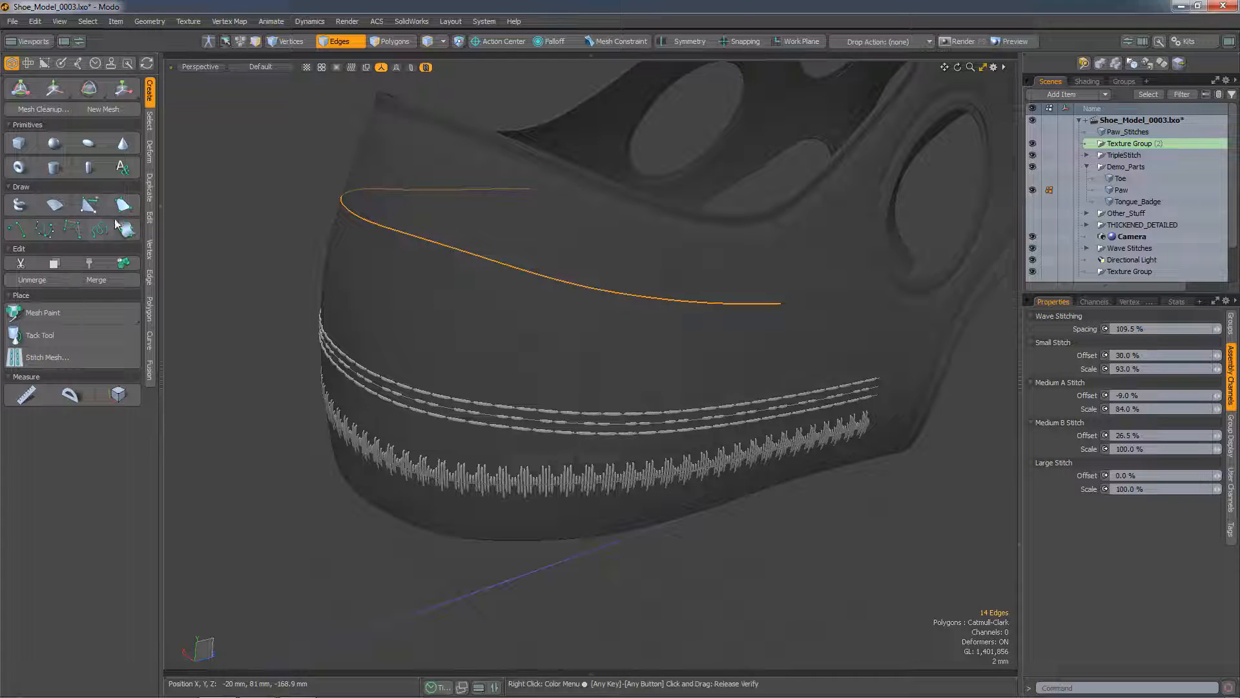
# Step: Create a Stitch Mesh on the upper edge run with Selected Edges (Procedural) and the Flatlock Stitch assembly preset, then clear the edge selection
pyautogui.click(101, 358)
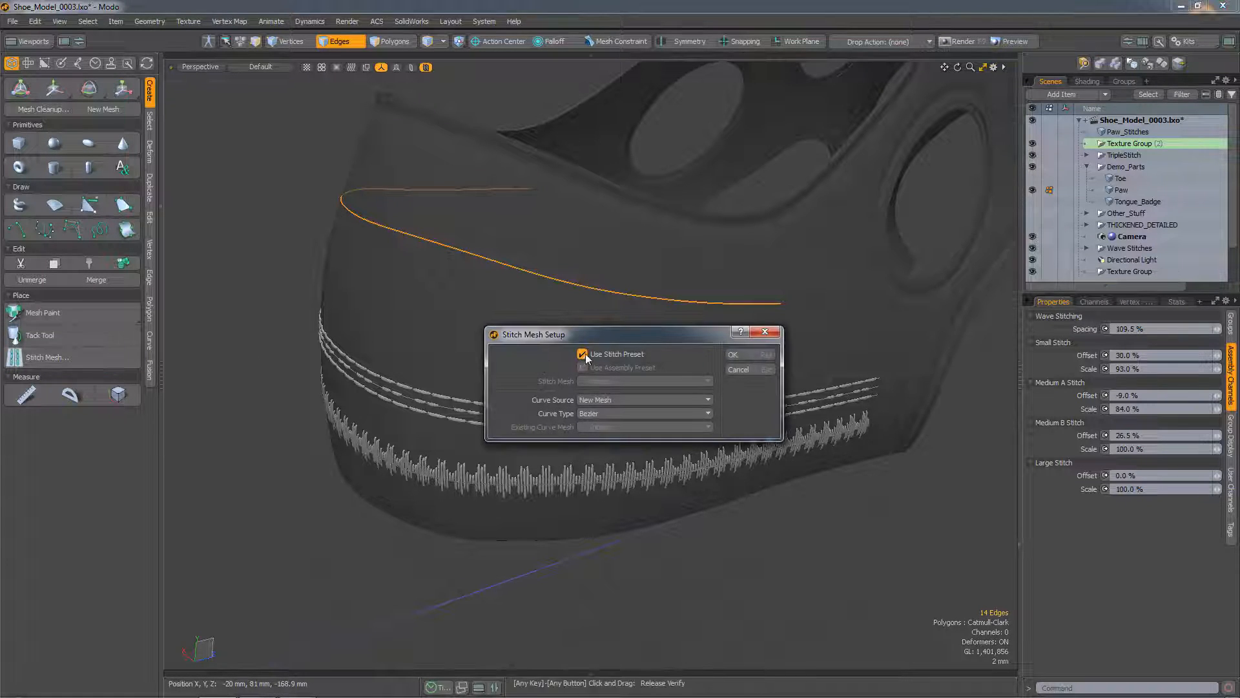
pyautogui.click(636, 400)
pyautogui.click(638, 378)
pyautogui.click(742, 356)
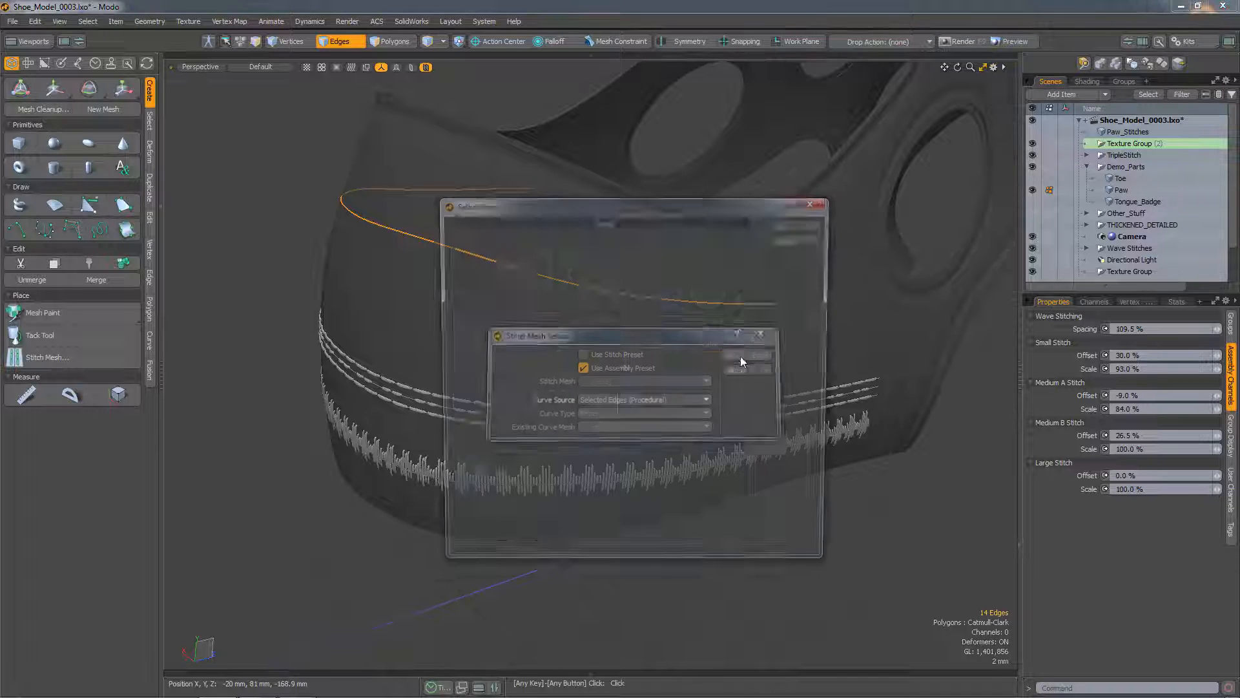
pyautogui.click(505, 312)
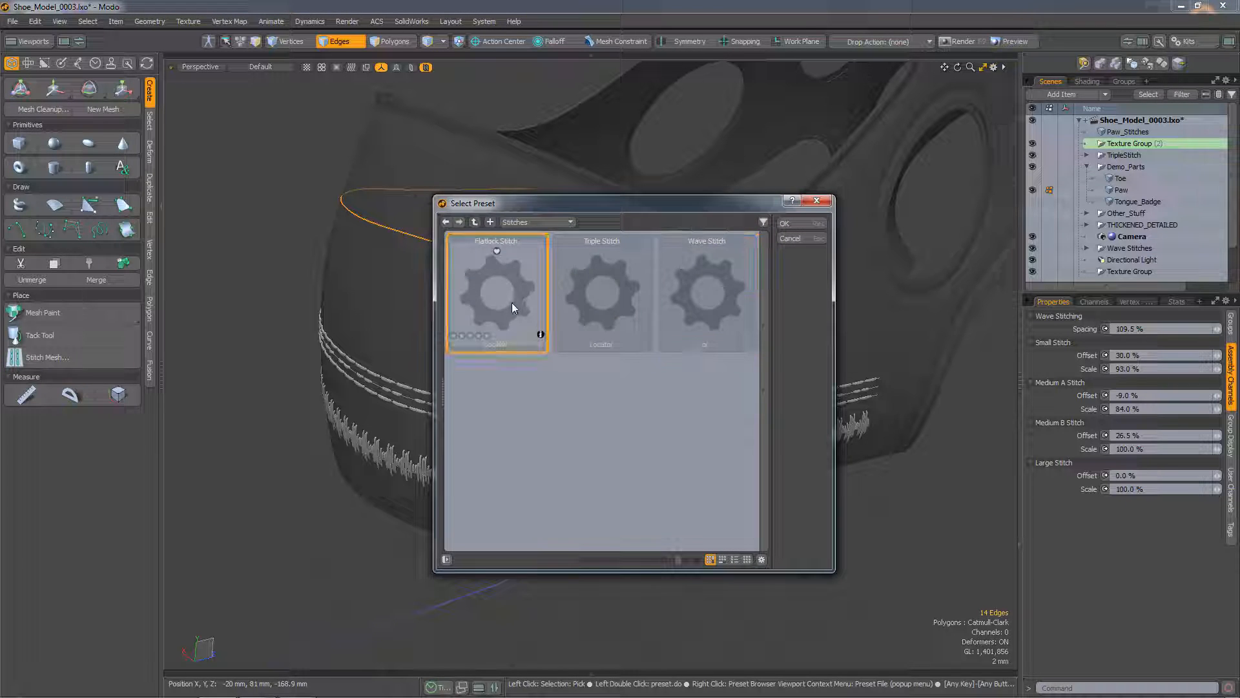
pyautogui.click(785, 223)
pyautogui.click(231, 256)
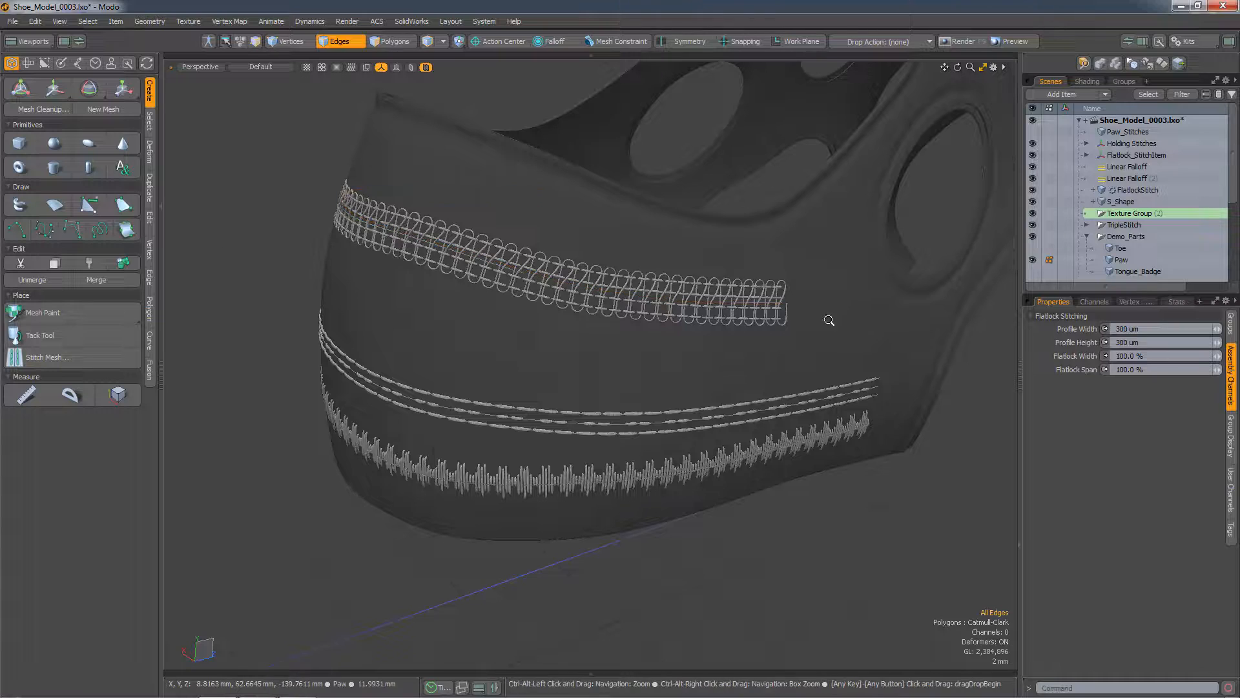
# Step: Set the flatlock stitching's Flatlock Width to 53.5% and reduce its Flatlock Span to pack the stitches more tightly
pyautogui.scroll(3, 856, 297)
pyautogui.keyDown('alt'); pyautogui.keyDown('shift'); pyautogui.moveTo(803, 288); pyautogui.dragTo(880, 331); pyautogui.keyUp('shift'); pyautogui.keyUp('alt')
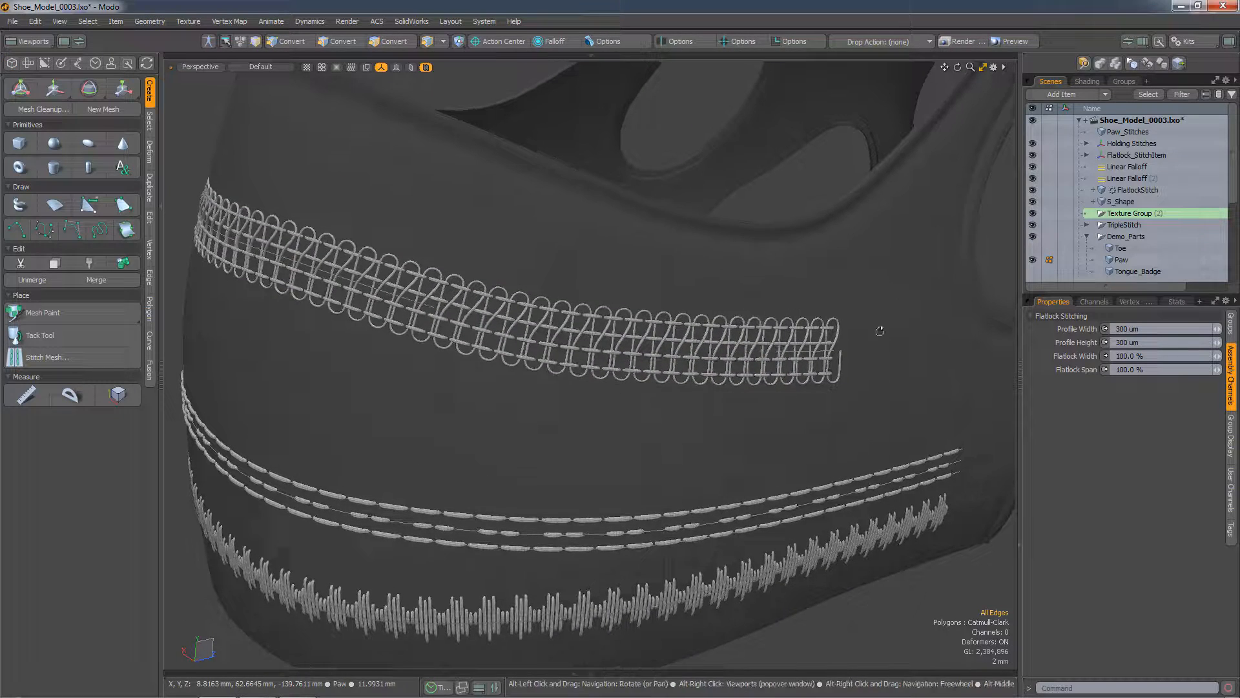
pyautogui.click(1218, 356)
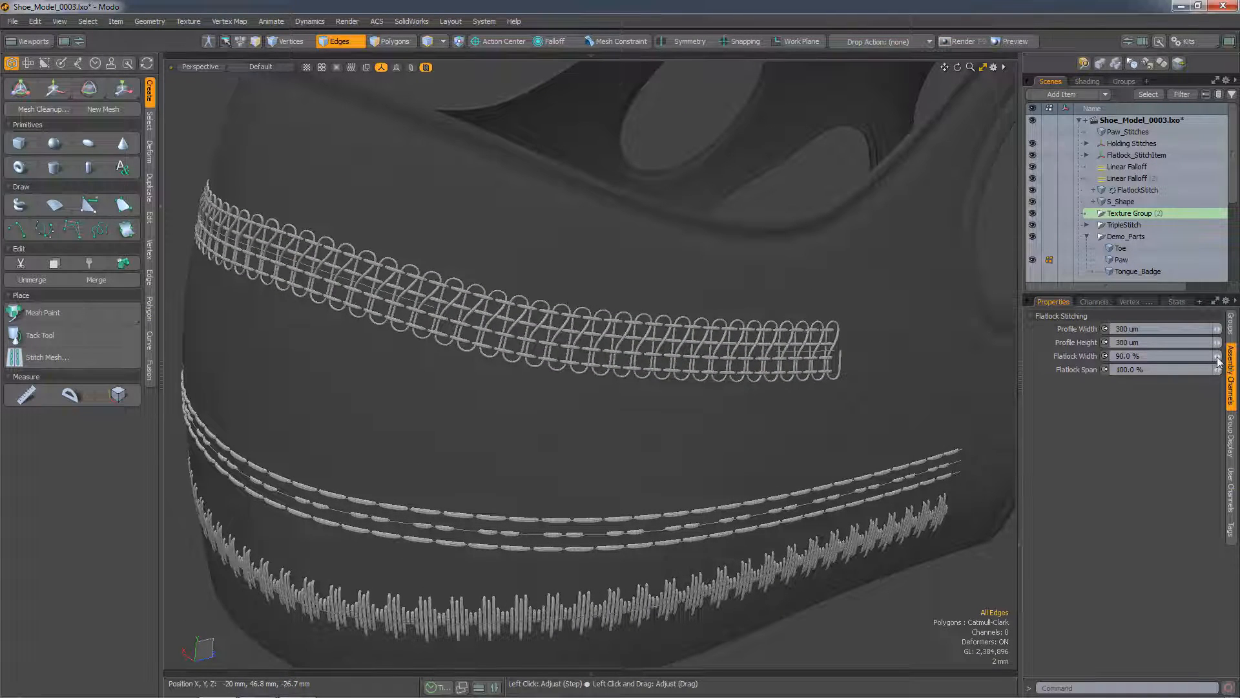
pyautogui.moveTo(1183, 373); pyautogui.dragTo(1188, 399)
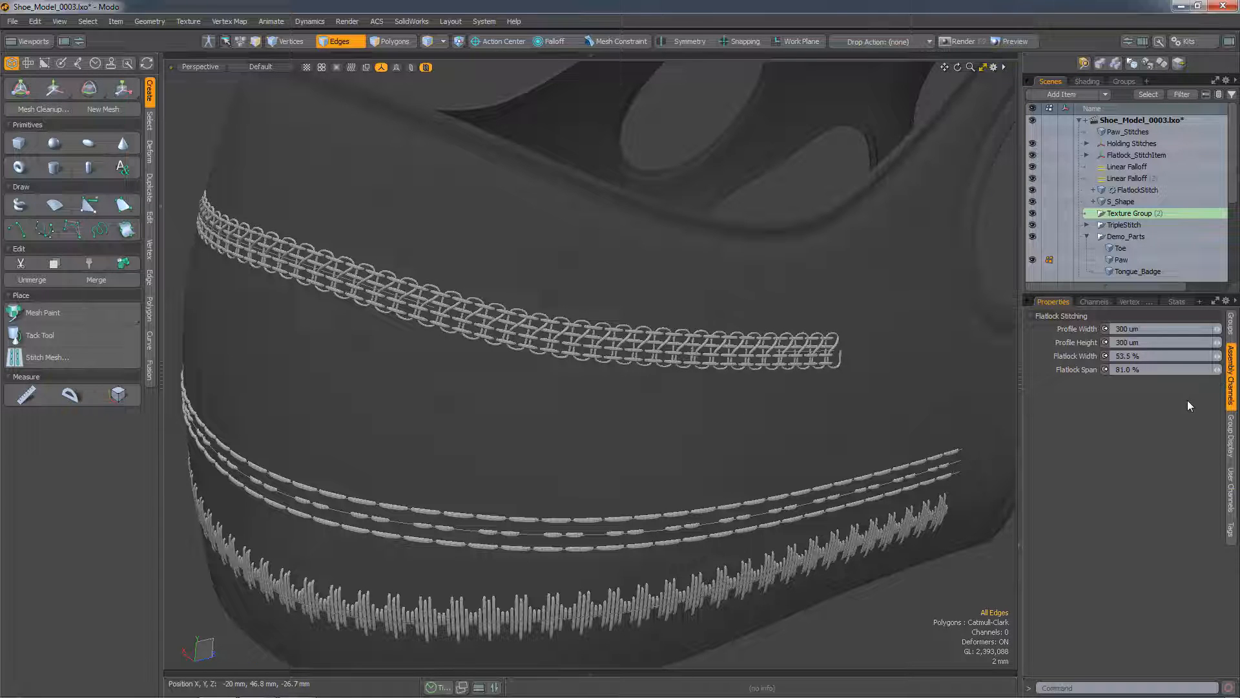
pyautogui.click(1221, 371)
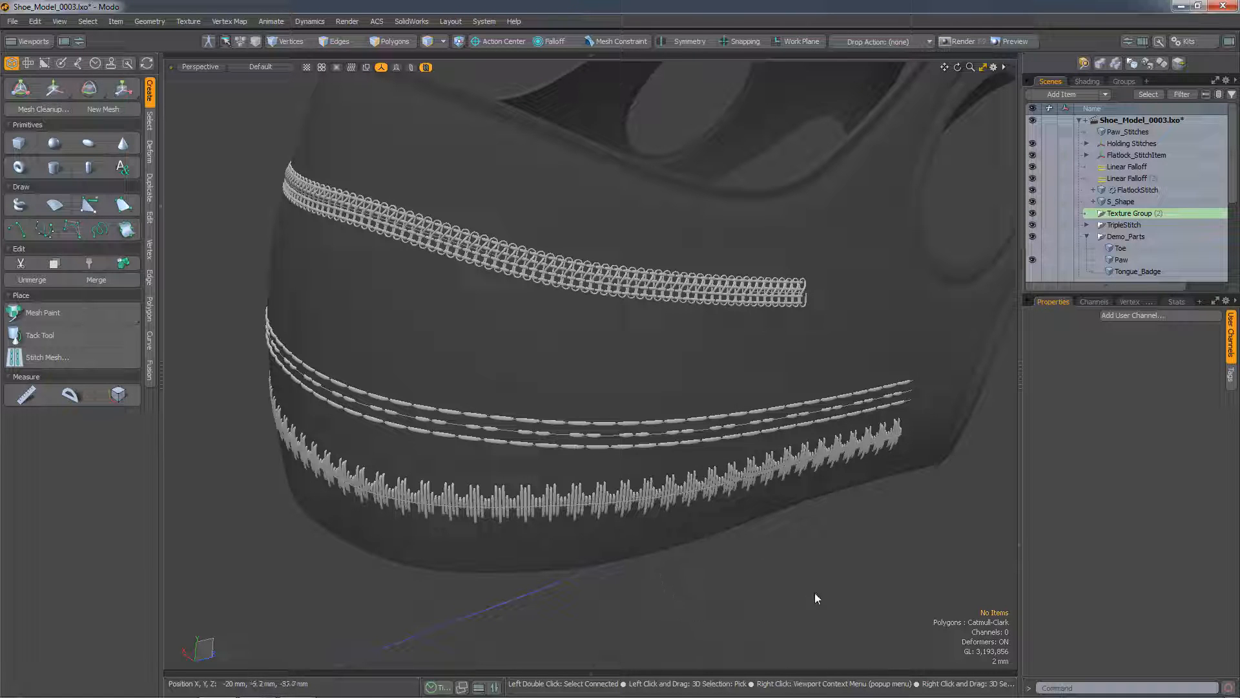
# Step: Show the schematic, enter the Flatlock Stitching assembly and focus on its Flatlock Geometry backdrop to examine how the stitch spacing is driven
pyautogui.click(494, 687)
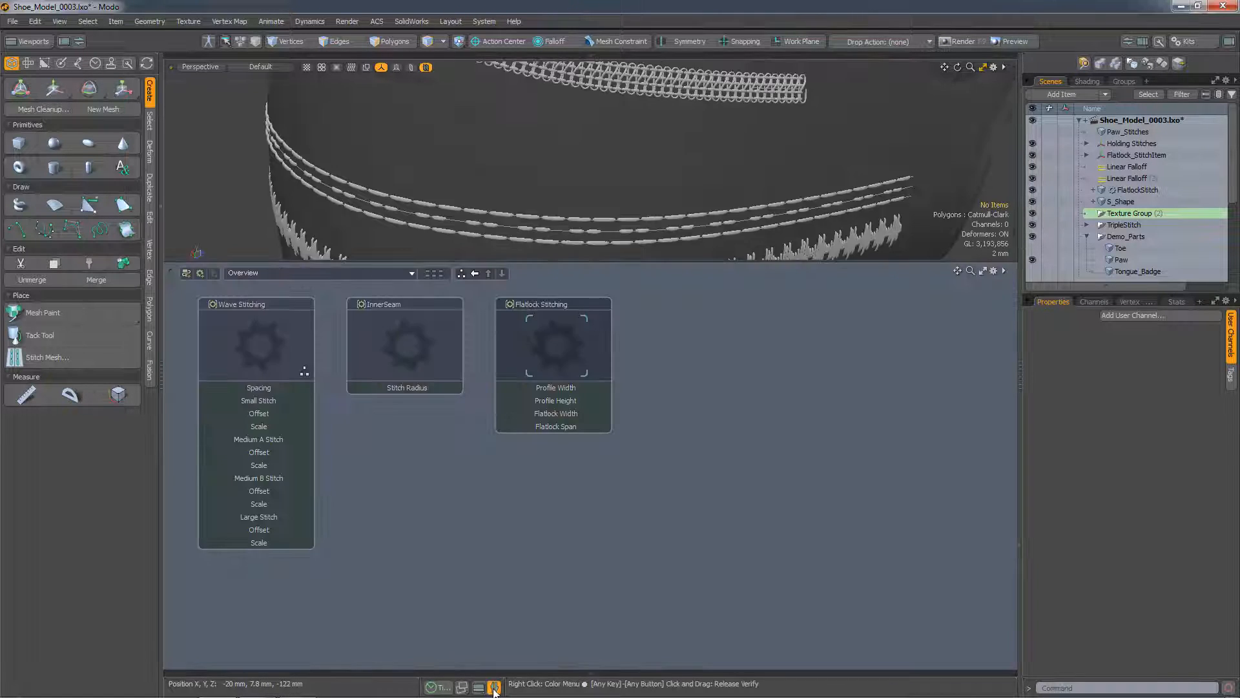
pyautogui.doubleClick(560, 357)
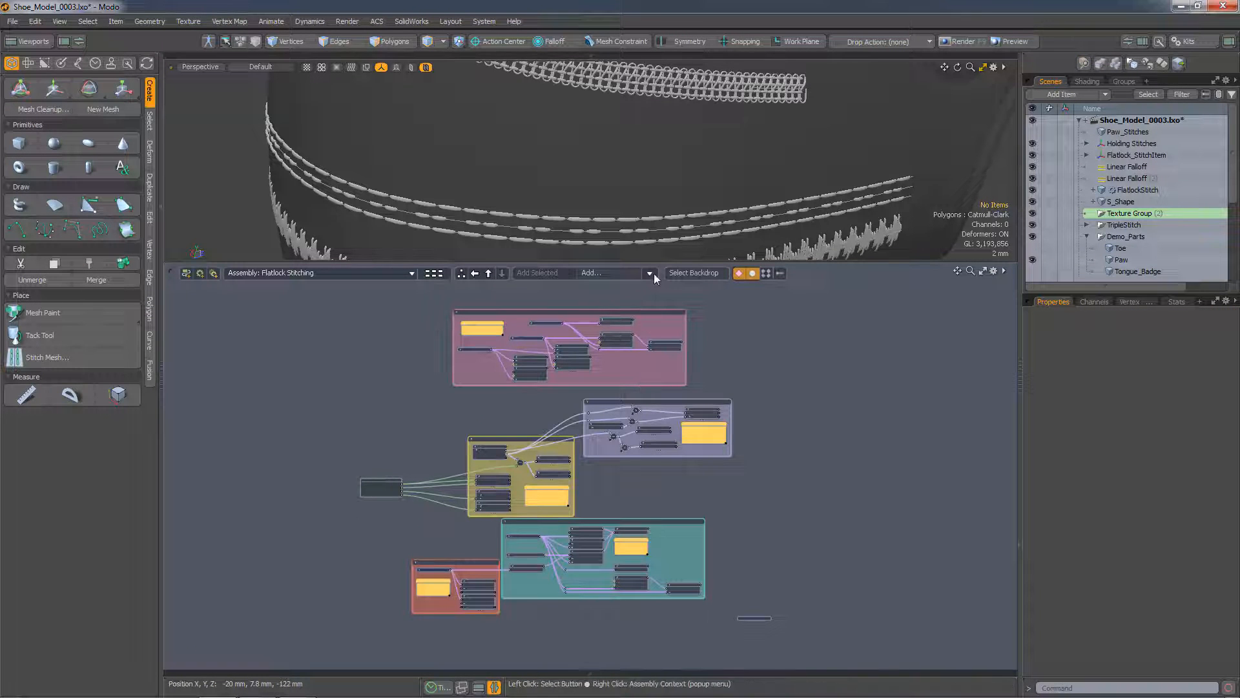
pyautogui.click(696, 273)
pyautogui.click(686, 321)
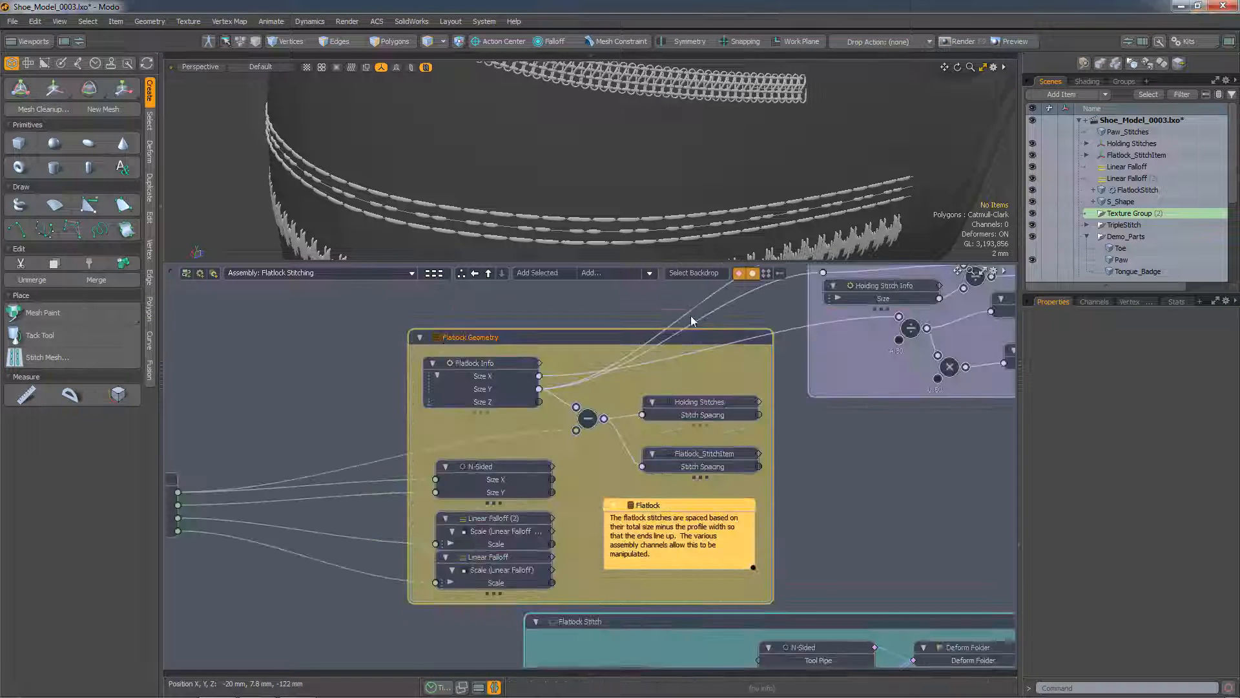